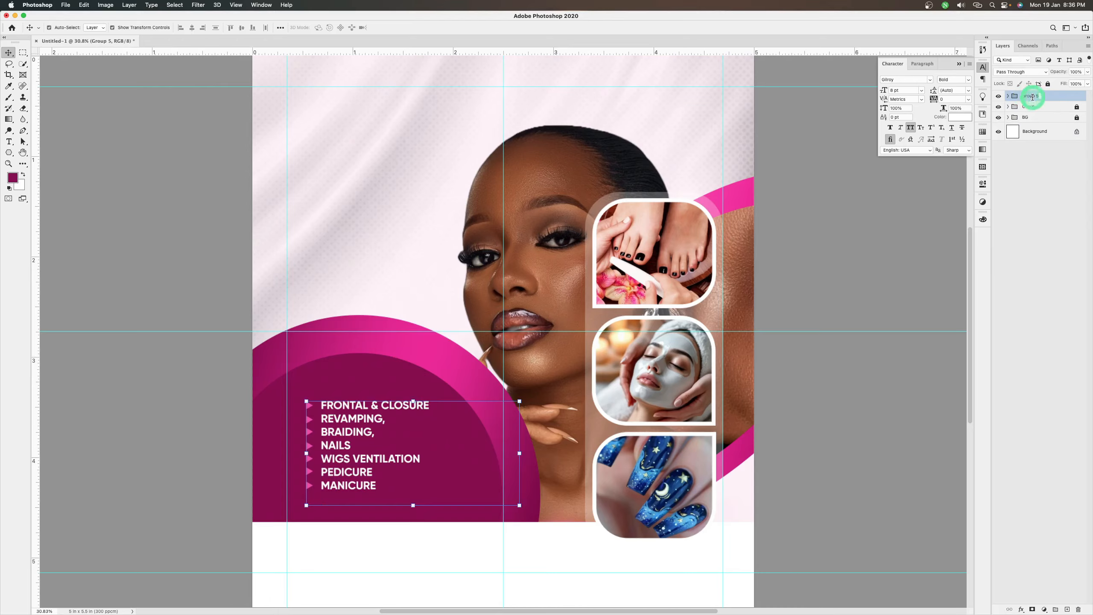
# Rename the services list group as "text into" and add the heading text "SERVICE" just above the list
pyautogui.doubleClick(1033, 97)
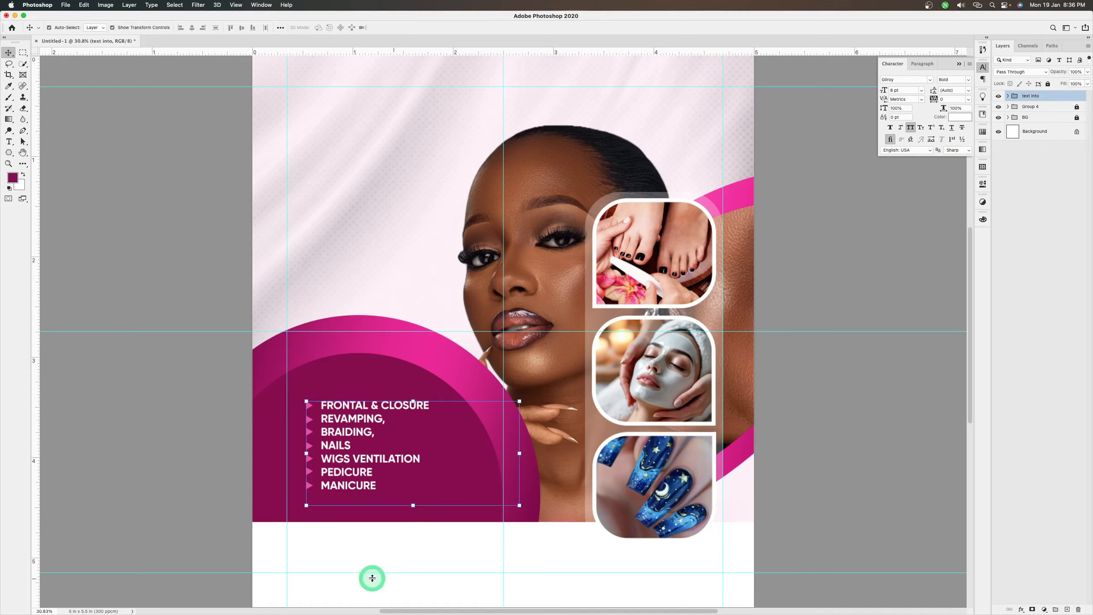
pyautogui.press('t')
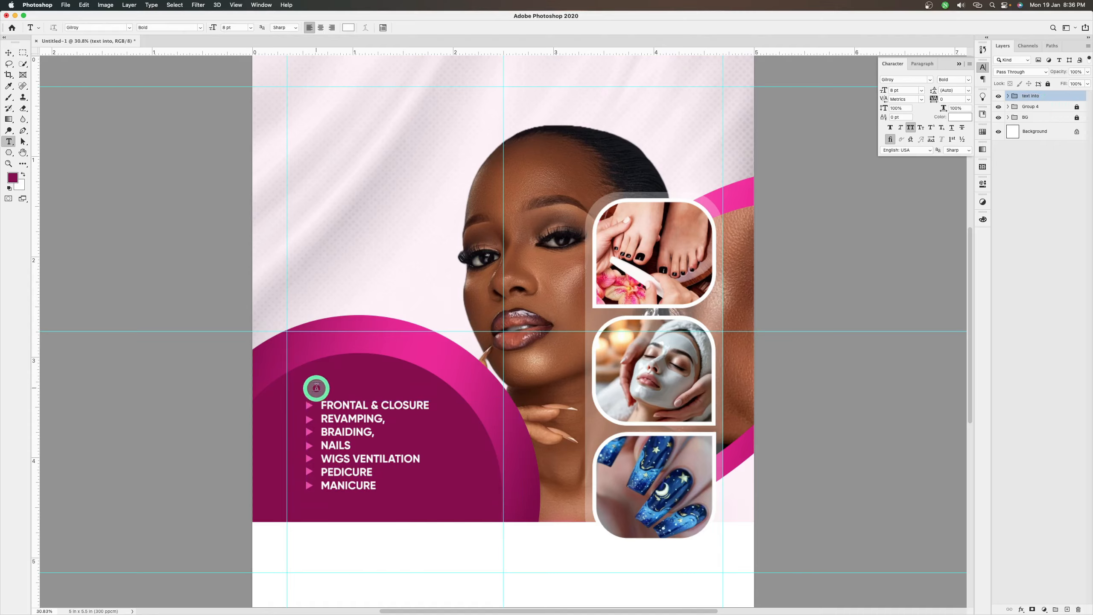
pyautogui.click(315, 386)
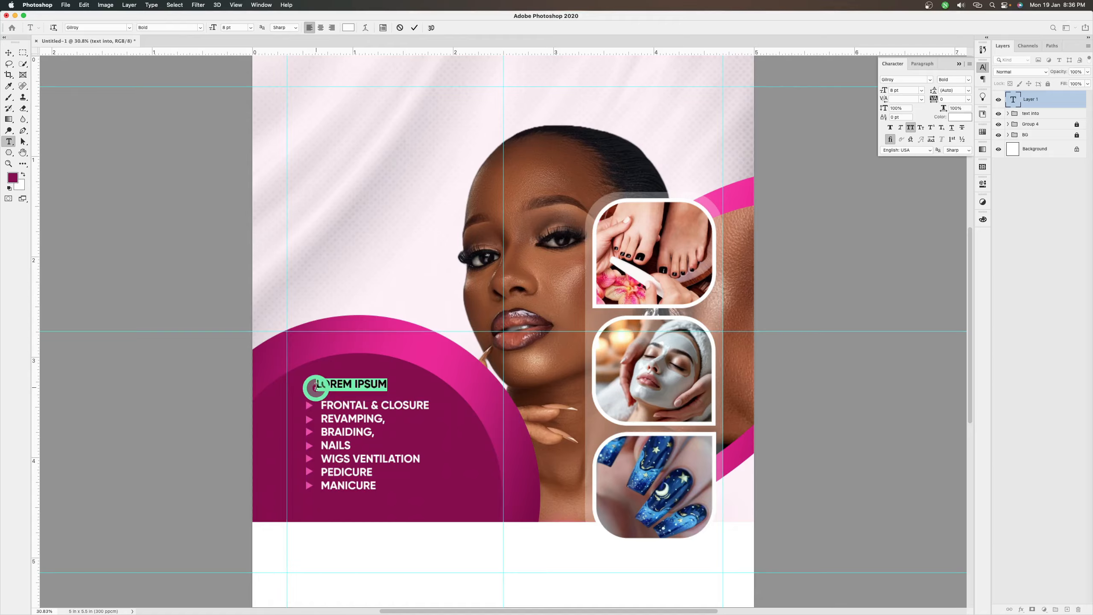
pyautogui.write('SER')
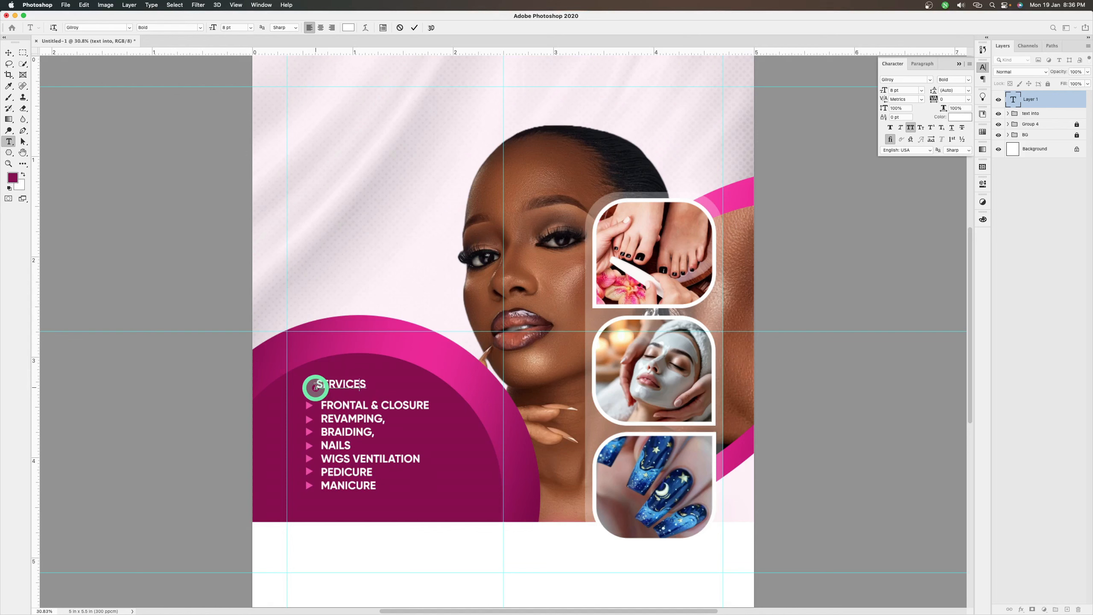
pyautogui.write('VICES')
pyautogui.press('BackSpace')
pyautogui.click(416, 28)
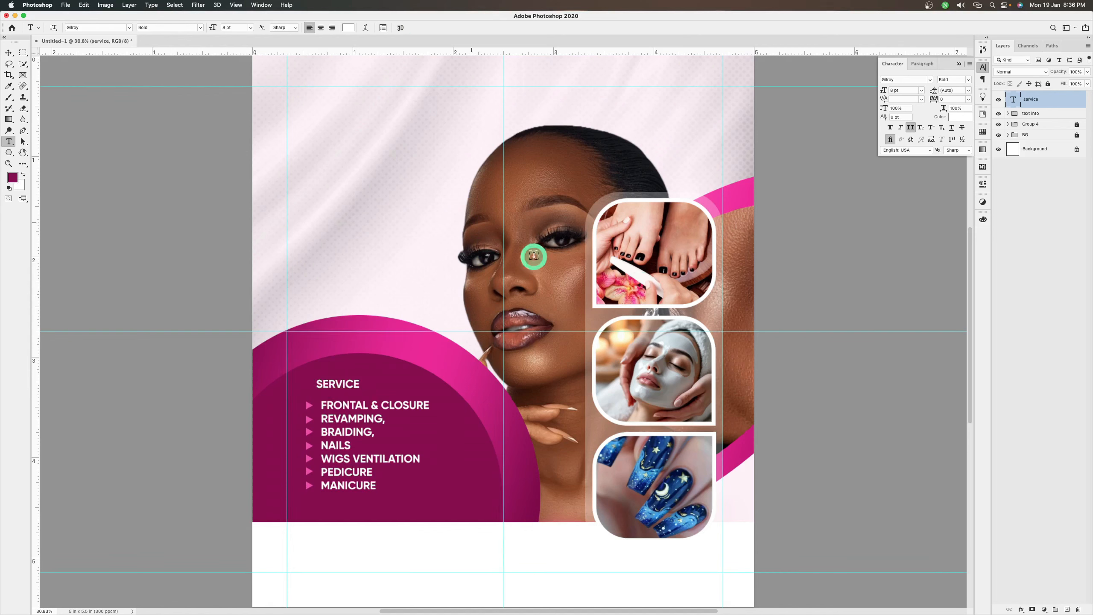
# Turn off All Caps for the service heading and set it in Bolinker Quantum DEMO VERSION at 30 pt
pyautogui.click(910, 127)
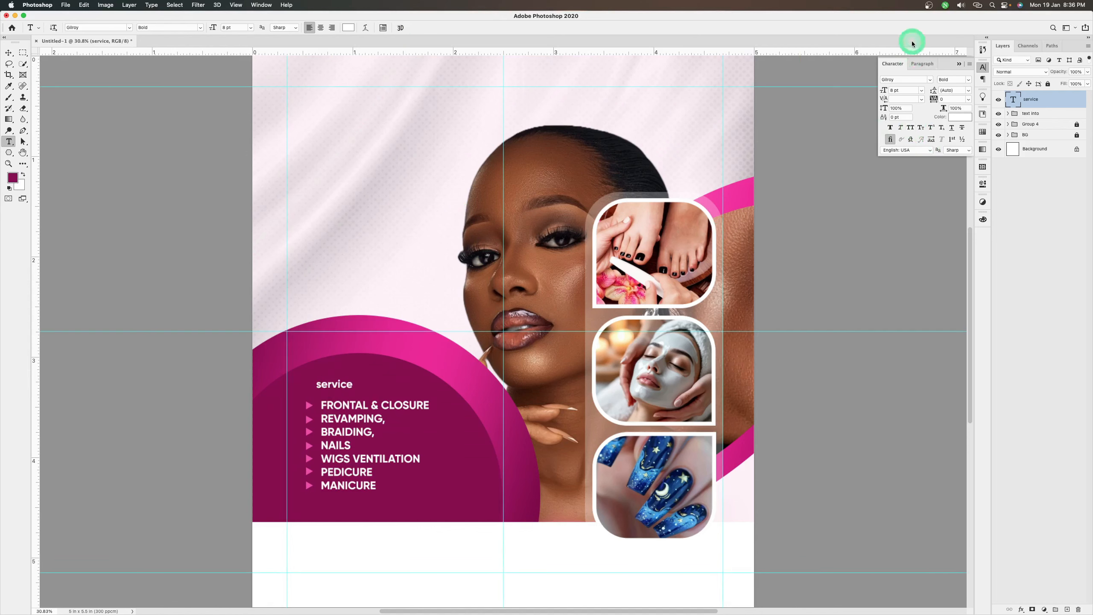
pyautogui.click(929, 79)
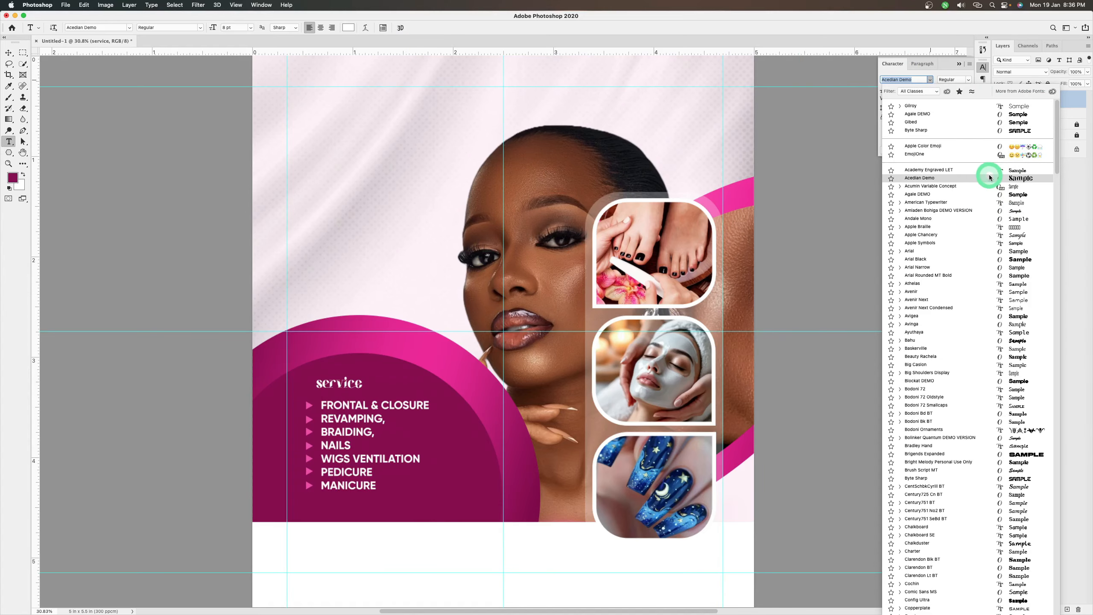
pyautogui.click(1015, 439)
pyautogui.click(904, 90)
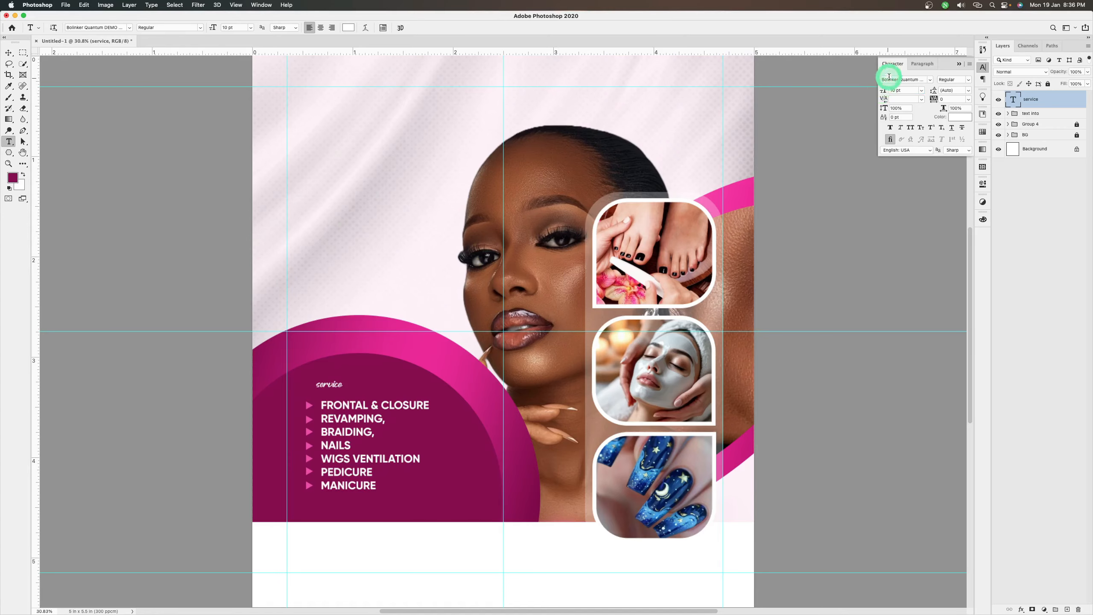
pyautogui.click(881, 91)
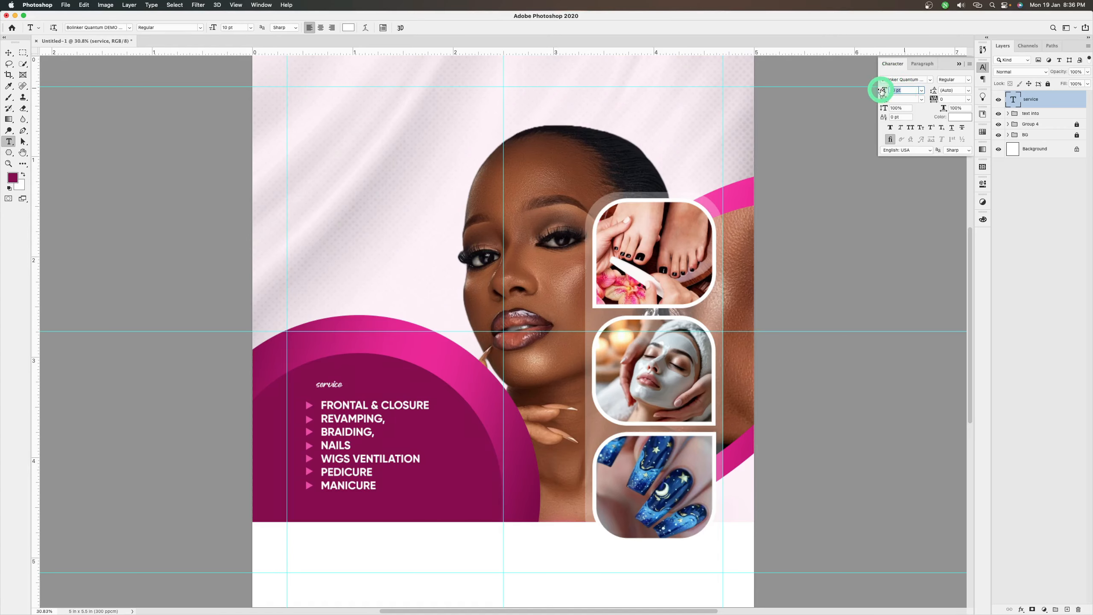
pyautogui.write('30')
pyautogui.press('Return')
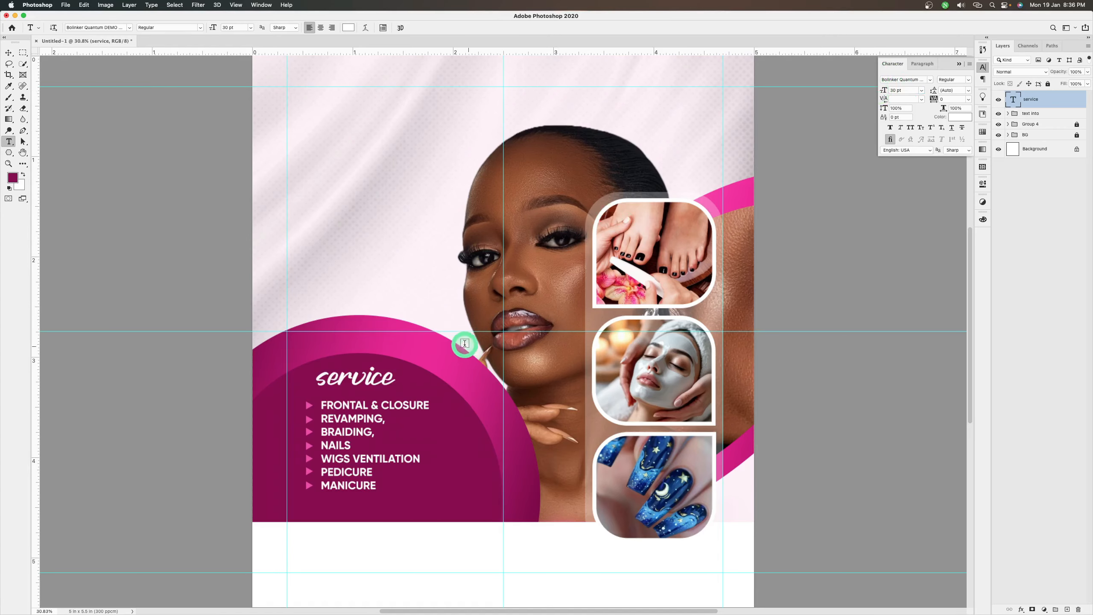
# Move the service heading slightly closer to the list and recolour it pale cream (fefcef)
pyautogui.press('v')
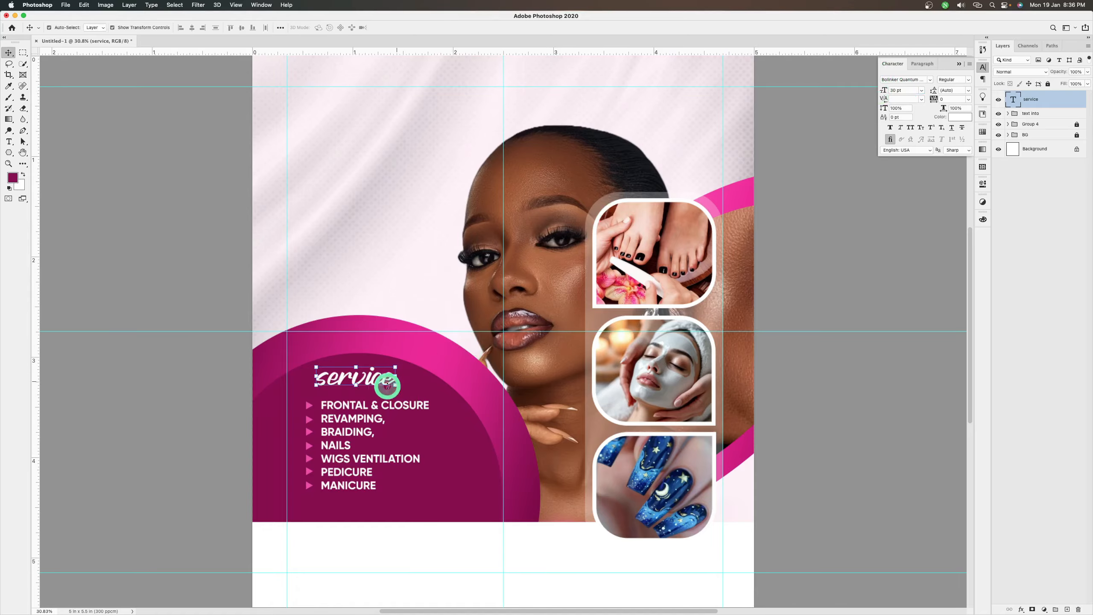
pyautogui.moveTo(381, 381); pyautogui.dragTo(383, 387)
pyautogui.click(960, 117)
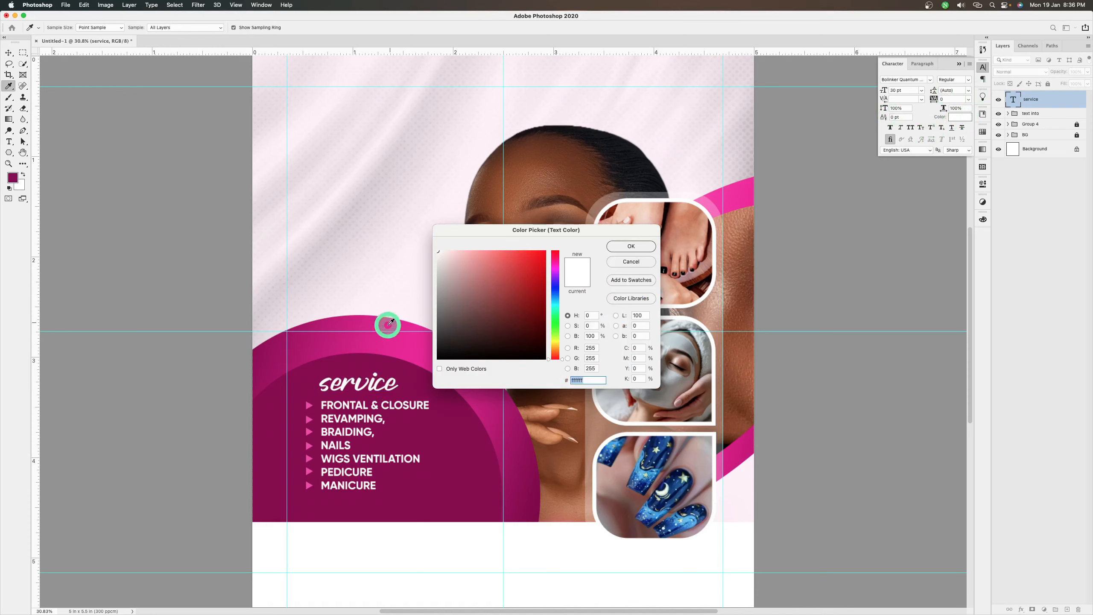
pyautogui.click(360, 344)
pyautogui.moveTo(470, 248); pyautogui.dragTo(445, 251)
pyautogui.click(555, 343)
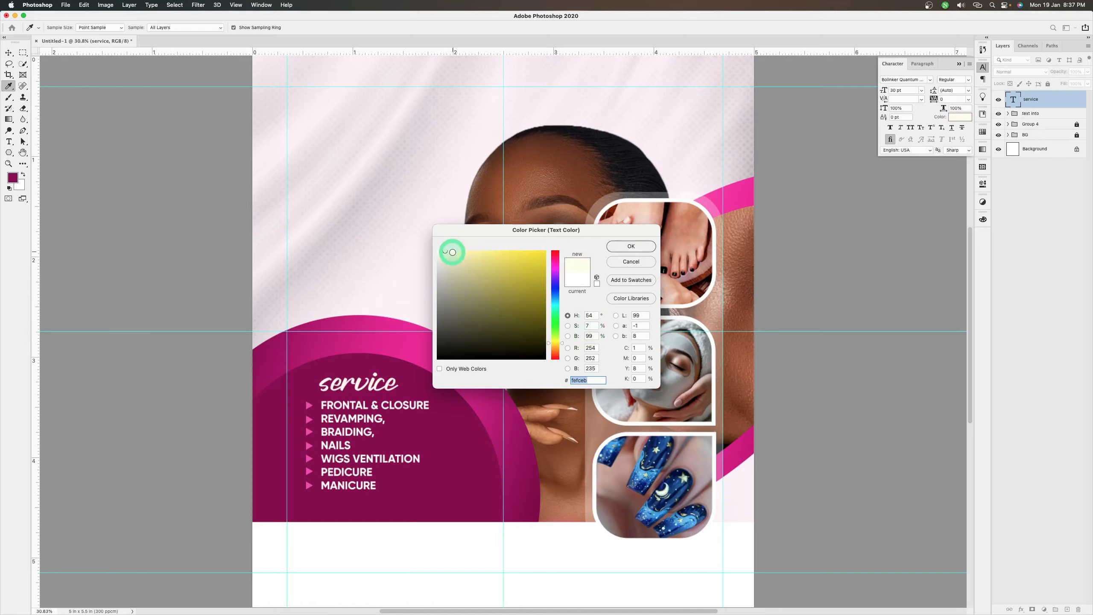
pyautogui.click(445, 251)
pyautogui.click(632, 246)
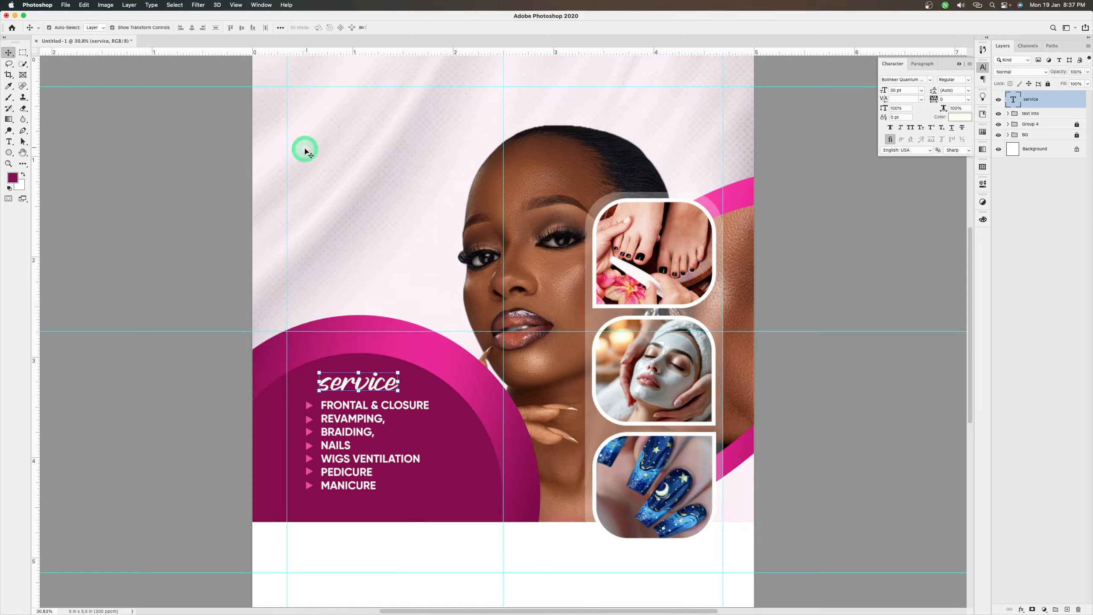
# Add a two-line text reading "Business Name" in the empty area above the services circle, near the flyer's upper edge
pyautogui.press('t')
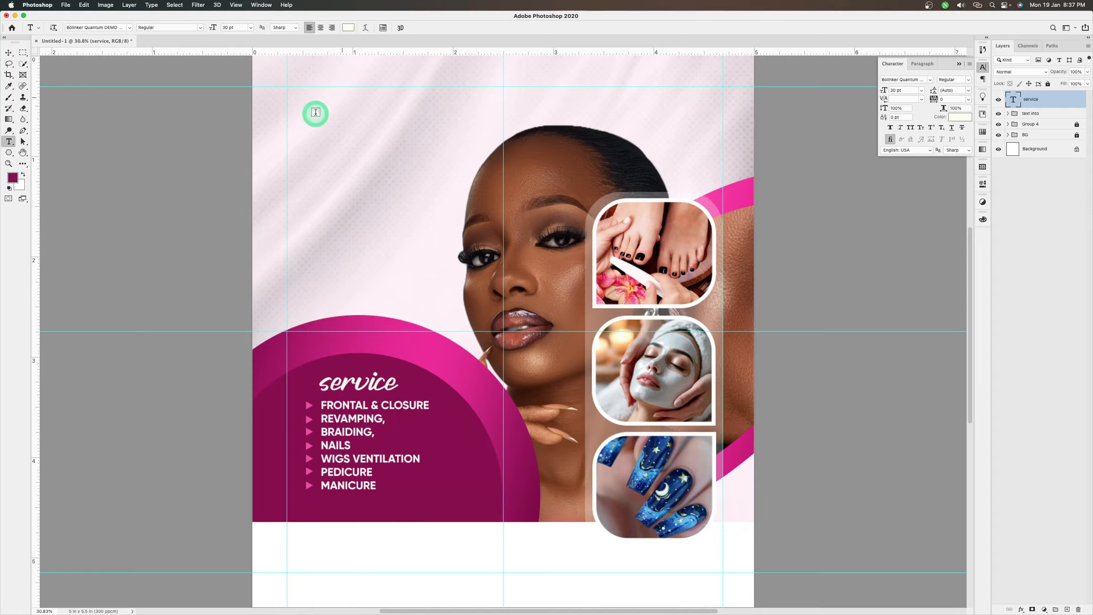
pyautogui.click(293, 107)
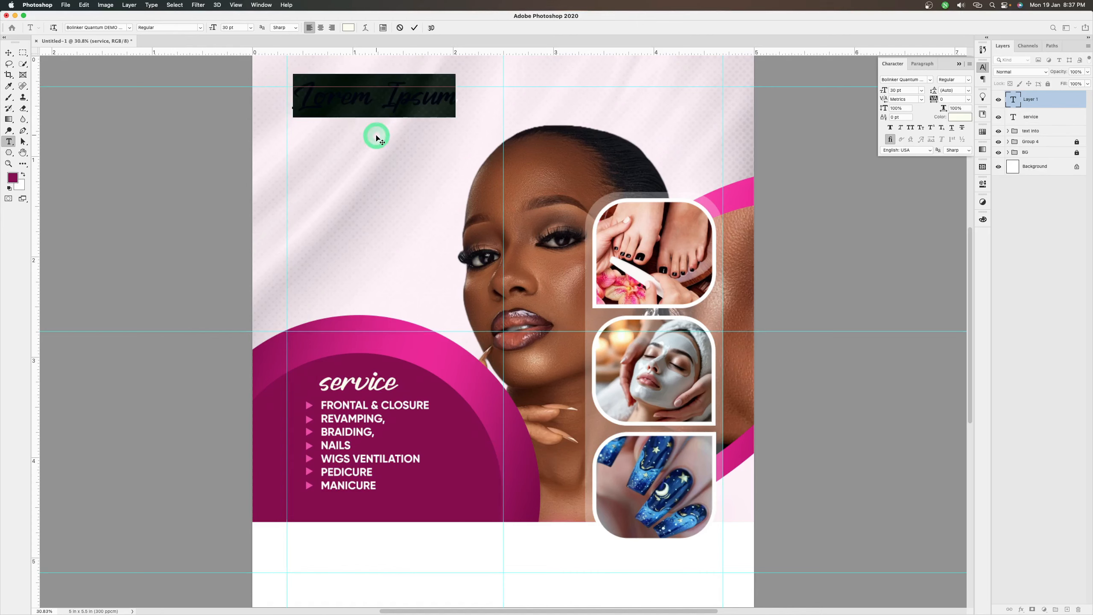
pyautogui.write('Business')
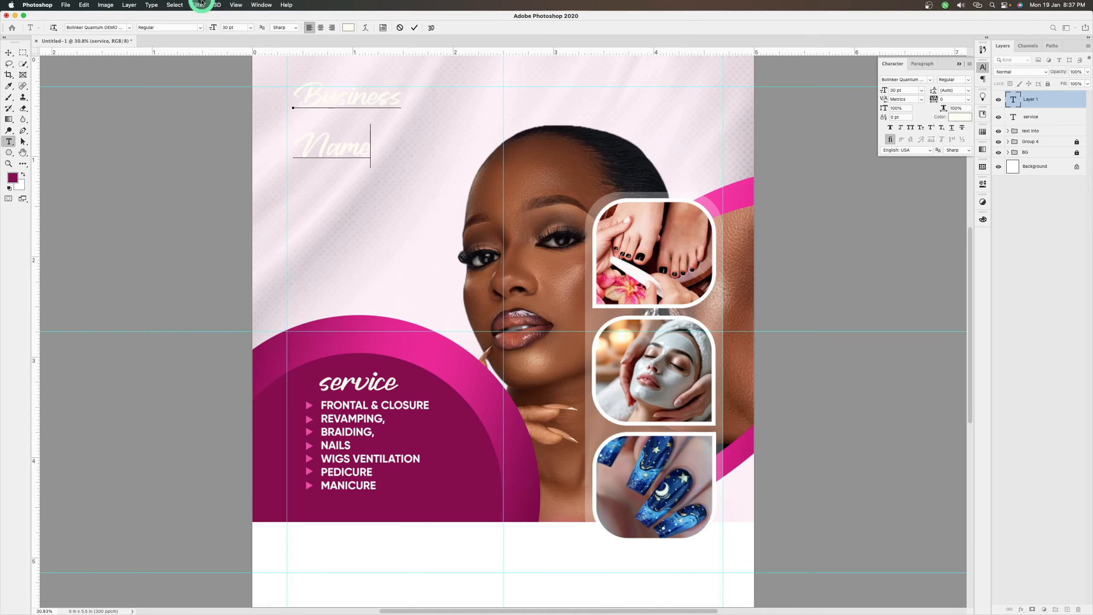
pyautogui.click(415, 29)
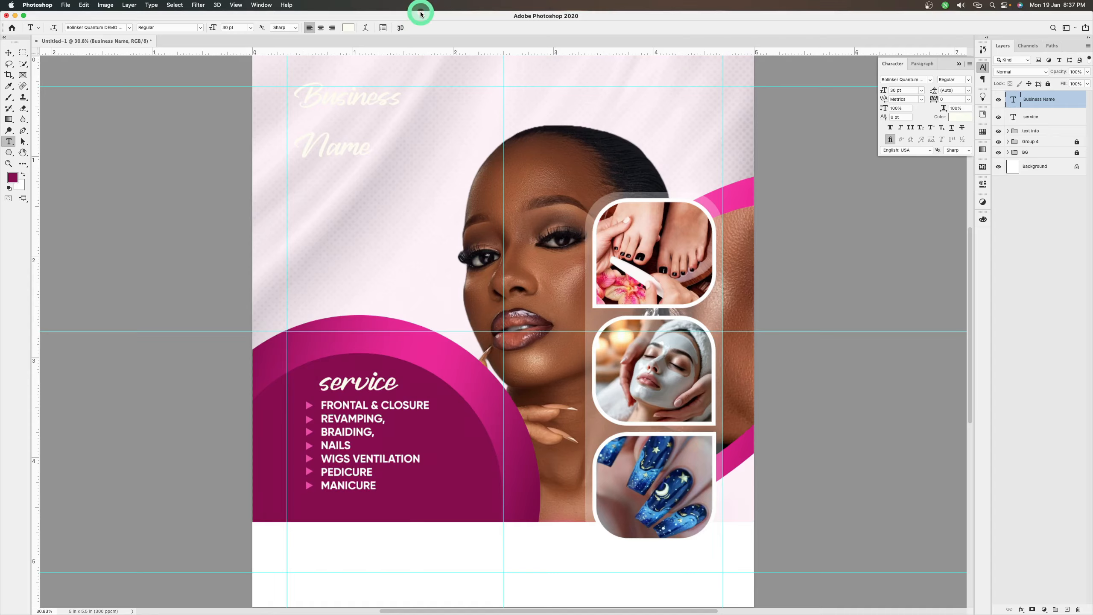
# Colour the business name with the dark magenta of the services circle (870452) and set its font to Byte Sharp
pyautogui.click(960, 121)
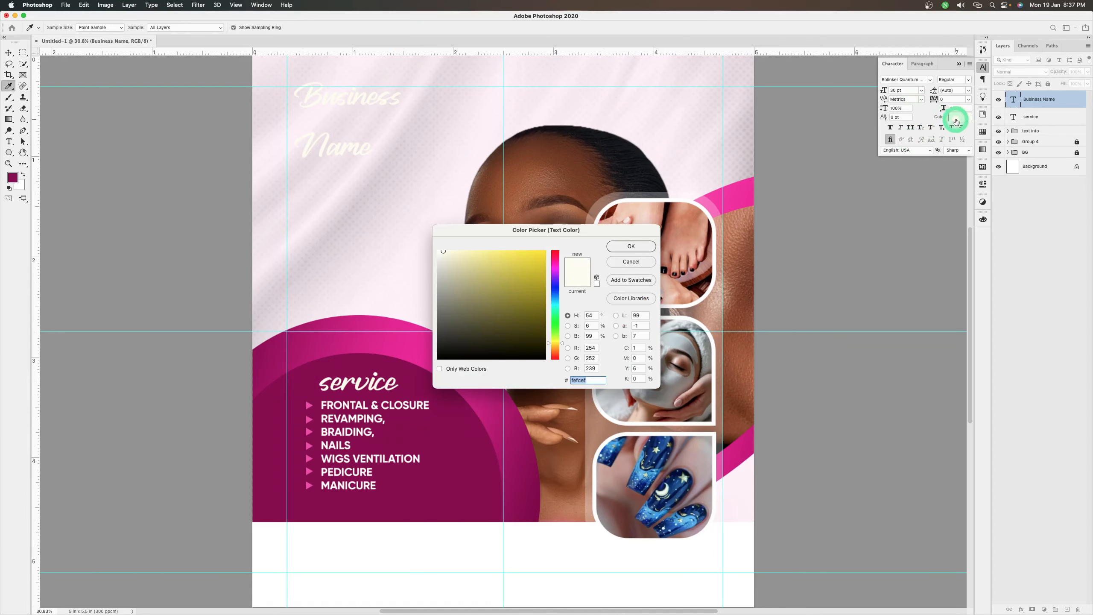
pyautogui.click(442, 497)
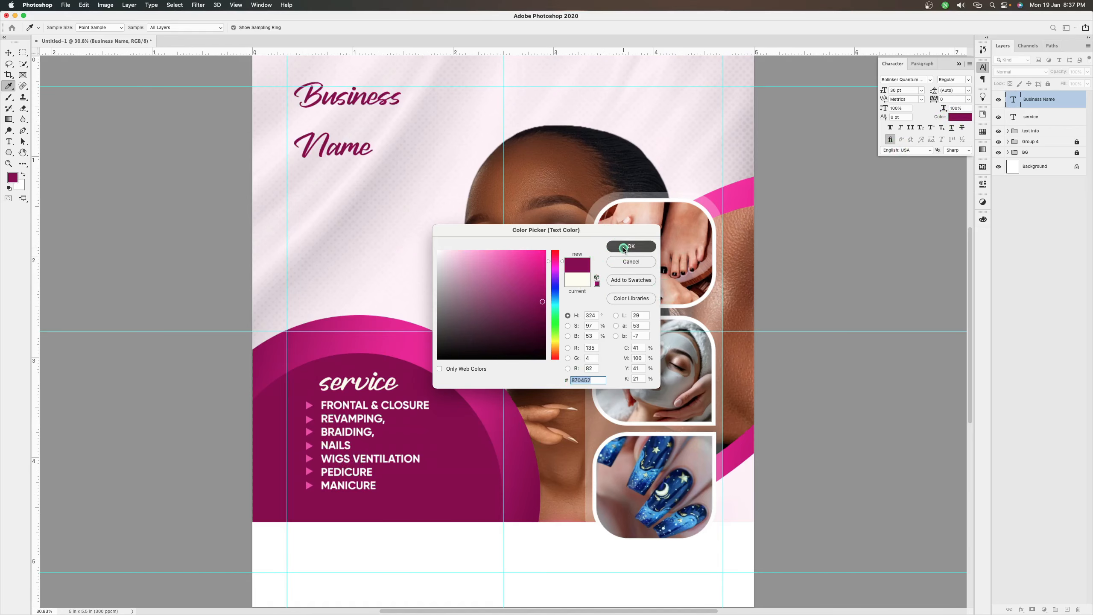
pyautogui.click(631, 246)
pyautogui.click(931, 80)
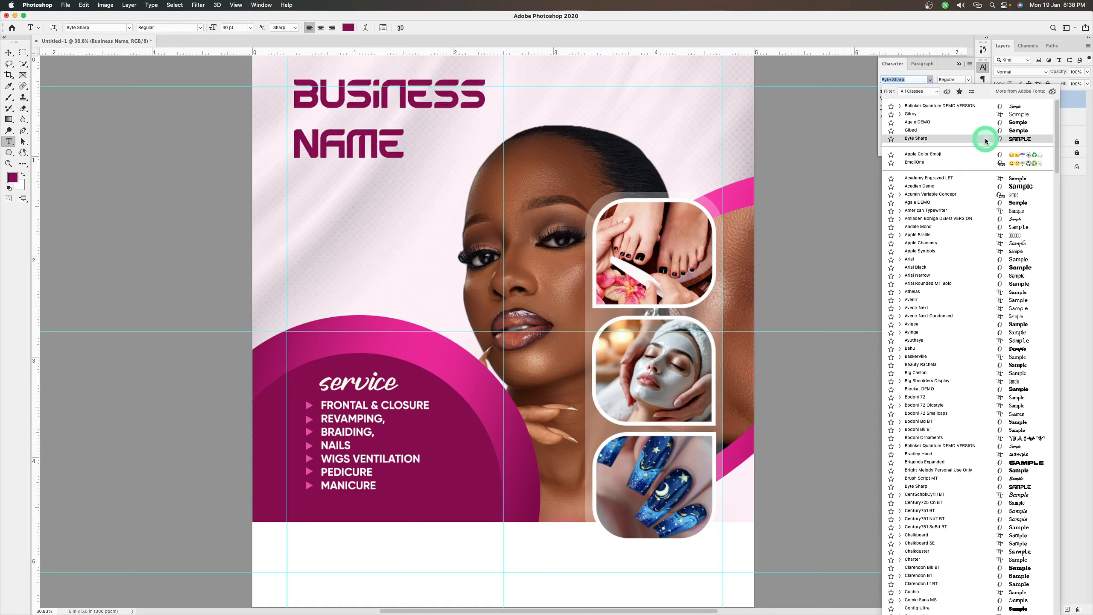
pyautogui.click(986, 138)
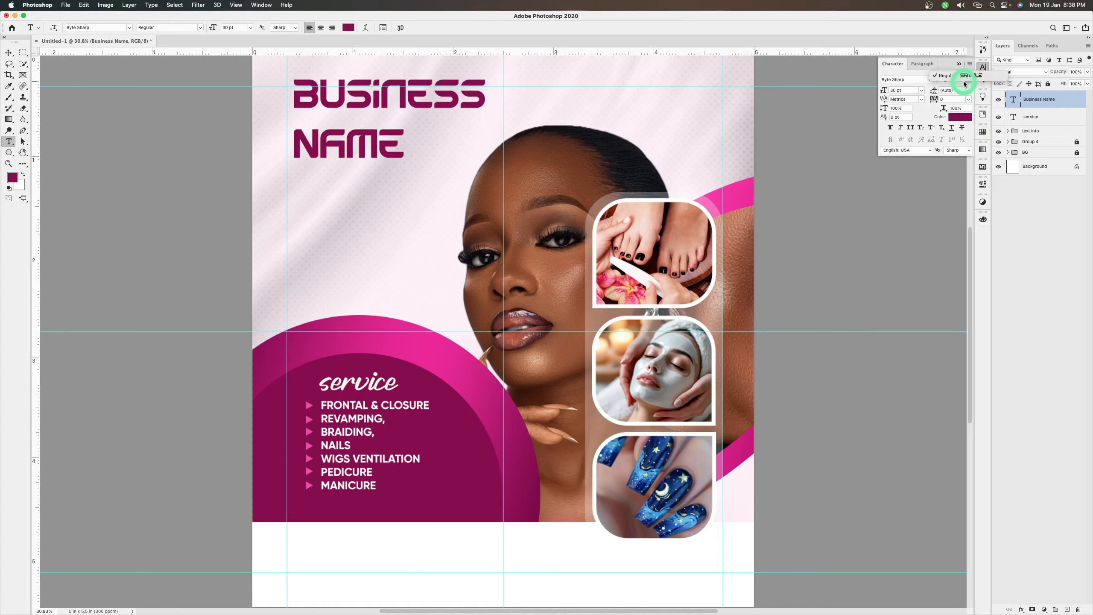
# Tighten the business name's leading to 25 pt and move the title against the left and upper margin guides
pyautogui.click(956, 89)
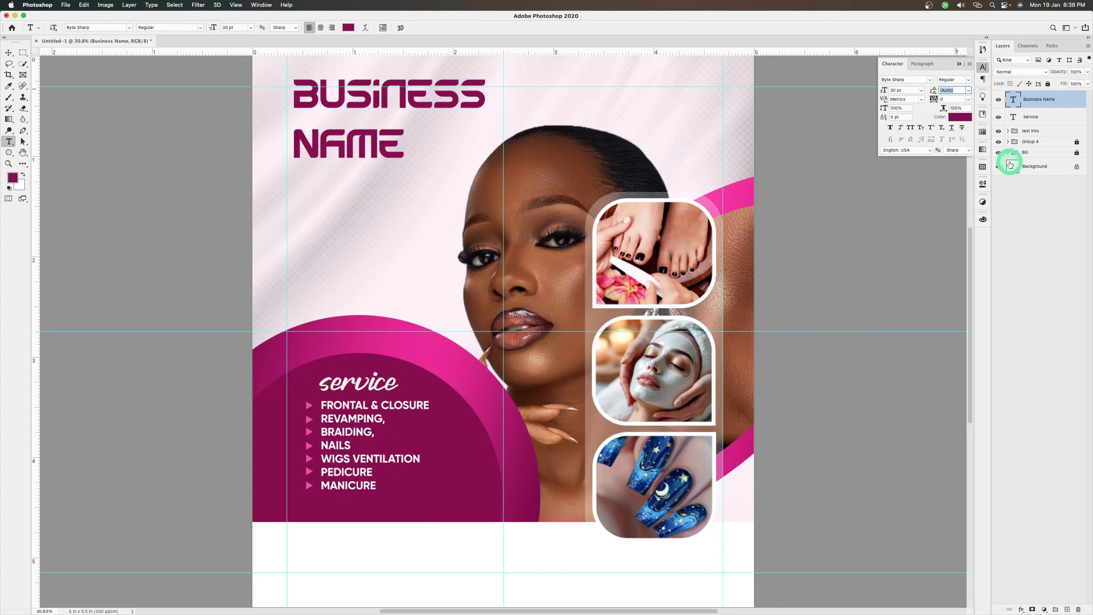
pyautogui.write('30')
pyautogui.press('Return')
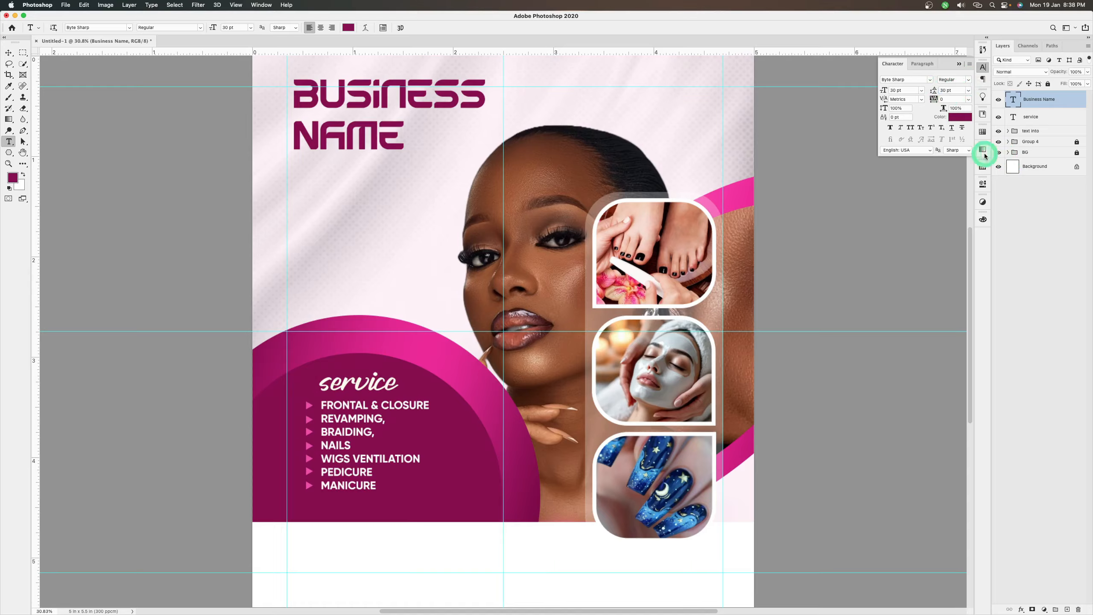
pyautogui.click(955, 89)
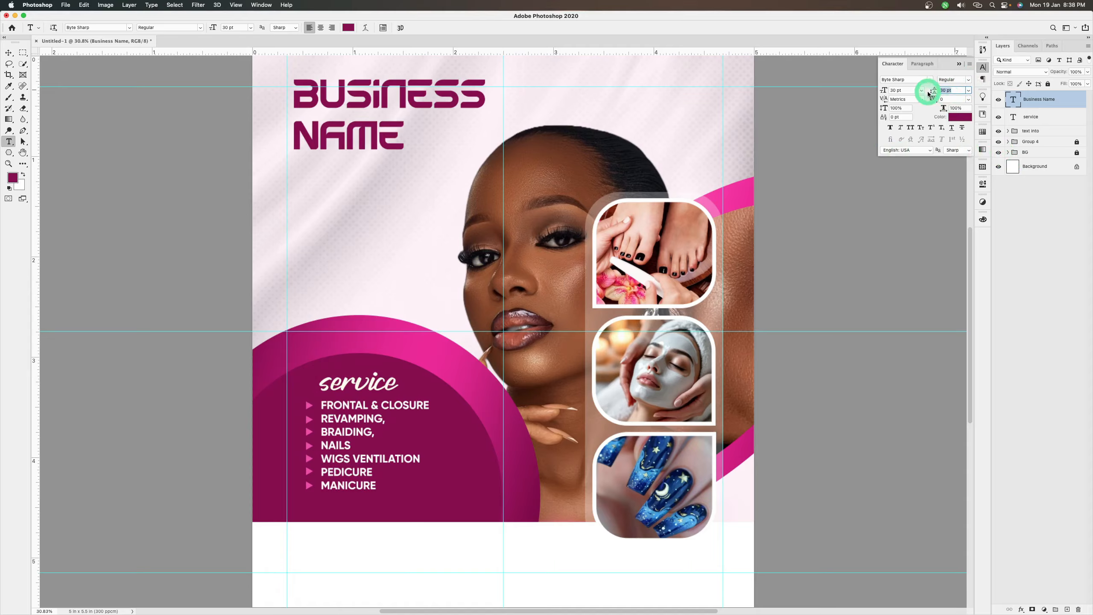
pyautogui.press('Return')
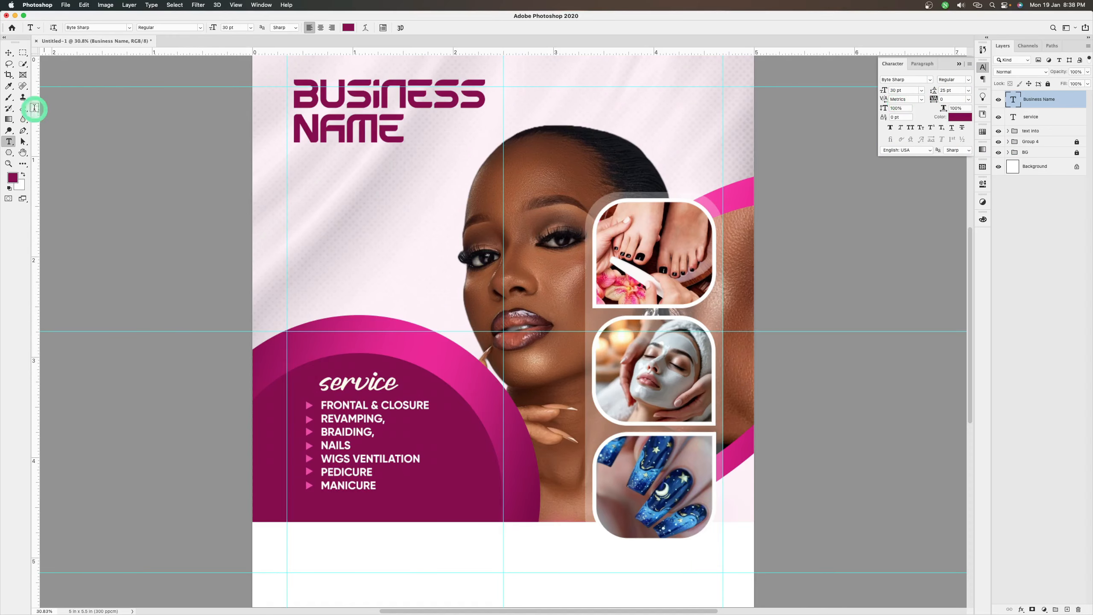
pyautogui.click(9, 53)
pyautogui.moveTo(366, 133); pyautogui.dragTo(363, 140)
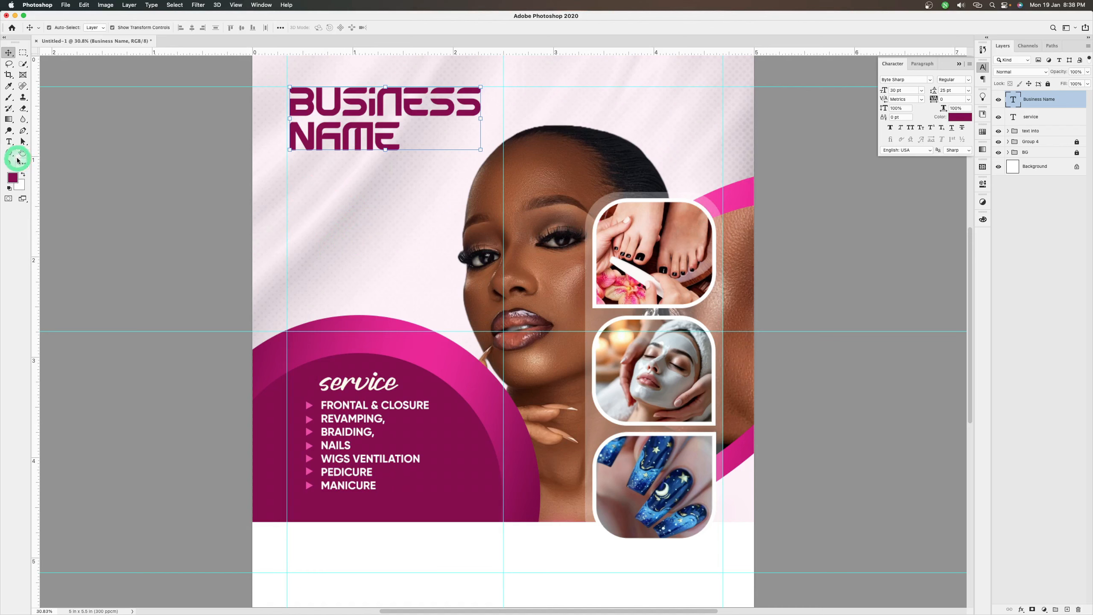
# Draw a rectangle about 1144 x 144 px below the business name and give it a linear Gradient Overlay running from dark magenta to light pink
pyautogui.moveTo(8, 153); pyautogui.dragTo(40, 153)
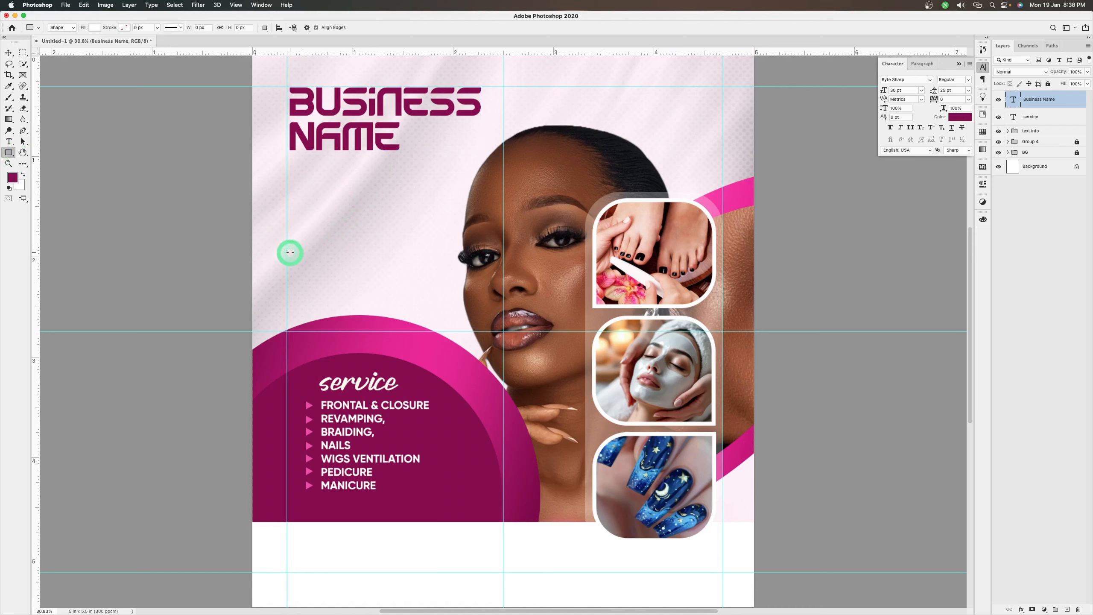
pyautogui.moveTo(286, 246); pyautogui.dragTo(437, 264)
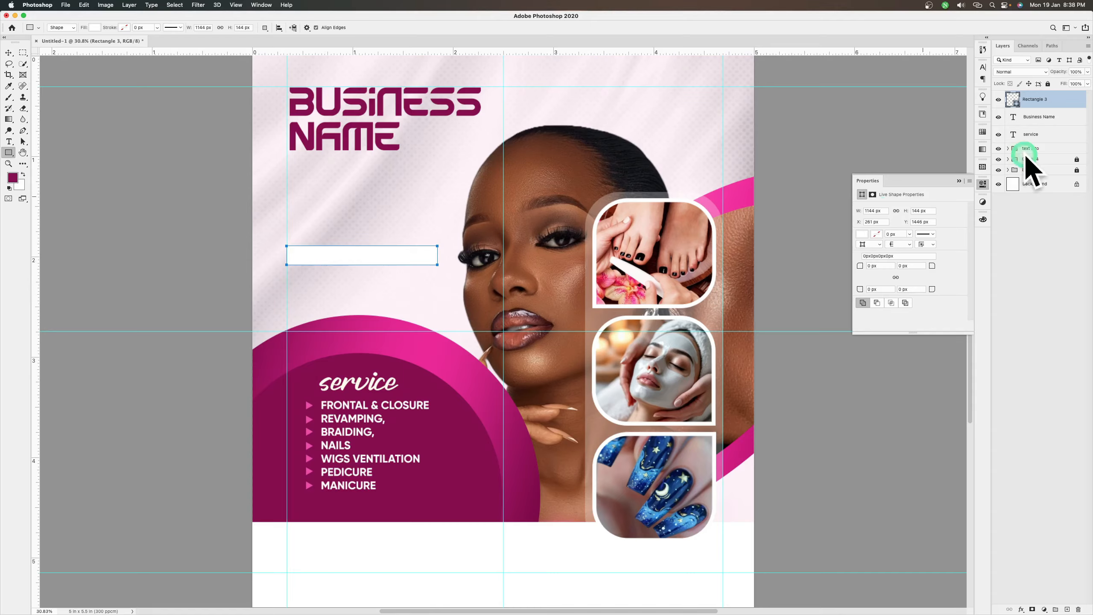
pyautogui.doubleClick(1075, 100)
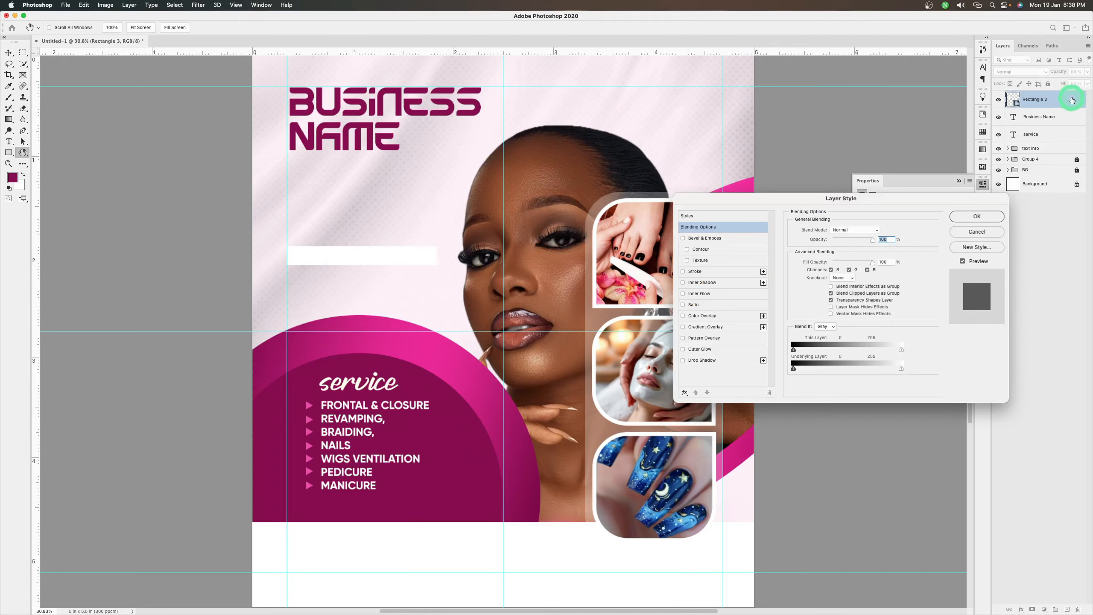
pyautogui.click(694, 327)
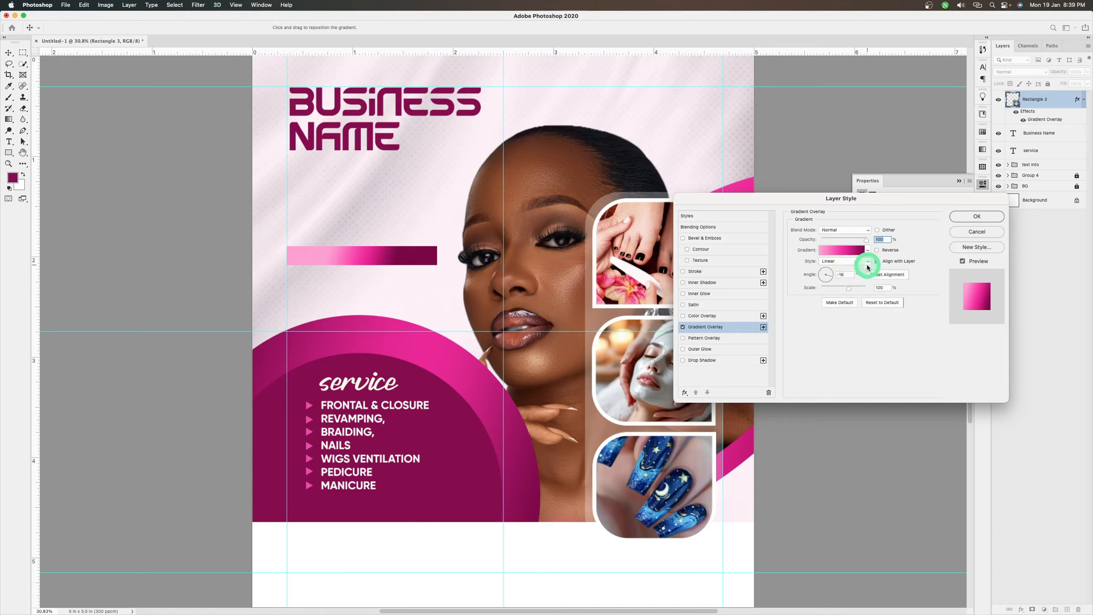
pyautogui.click(823, 279)
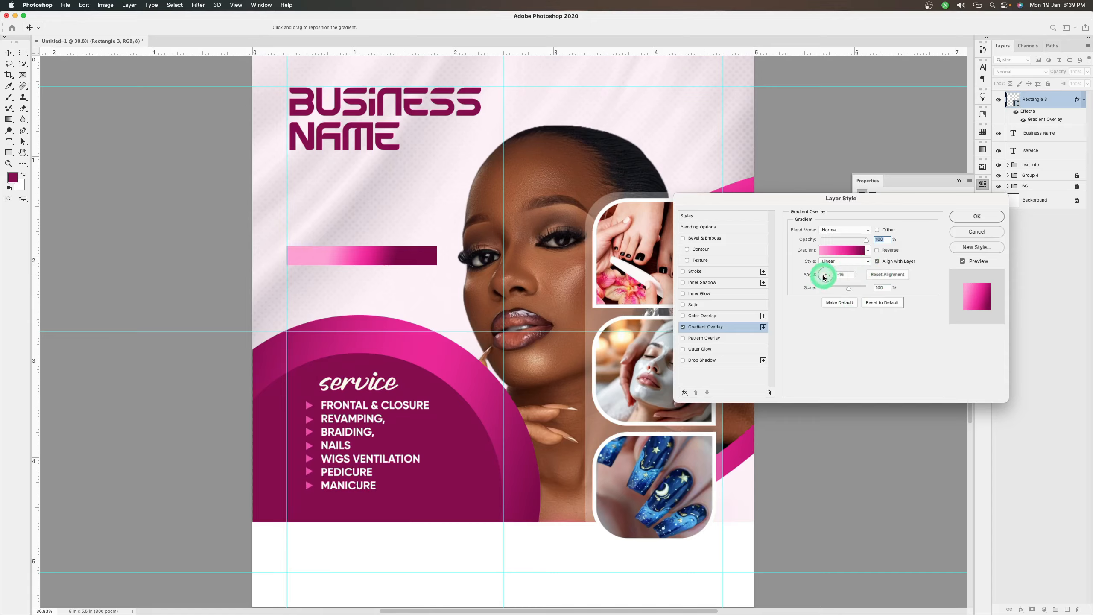
pyautogui.click(822, 276)
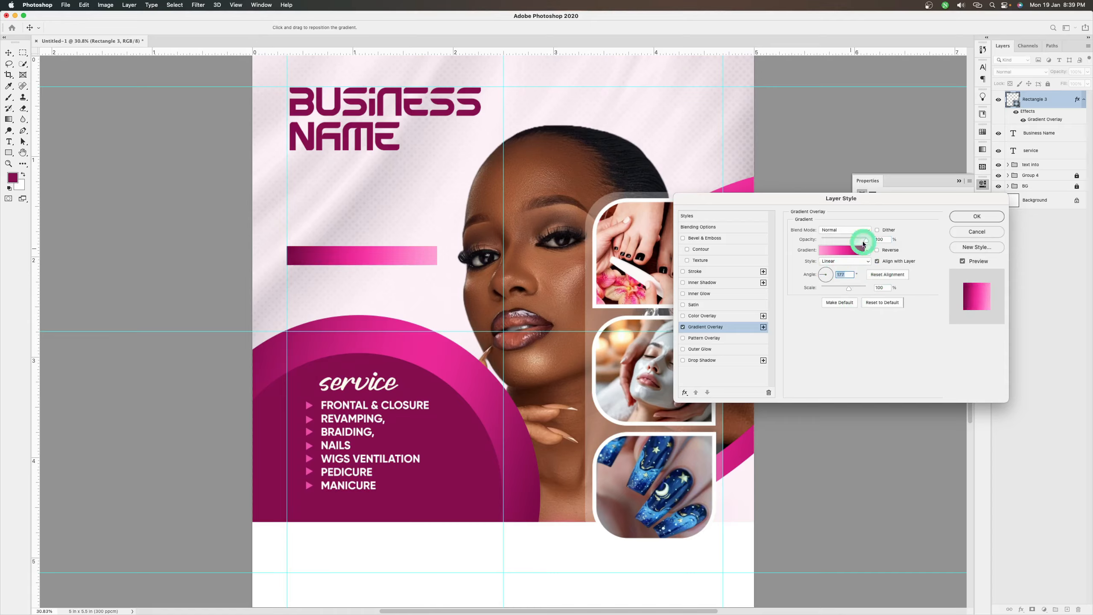
pyautogui.click(975, 216)
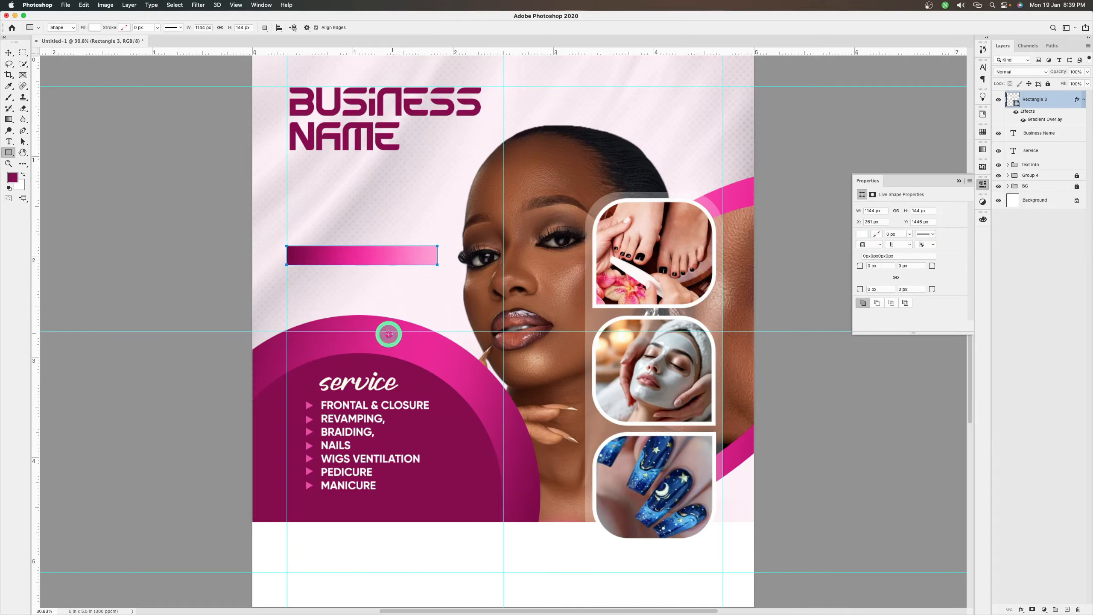
# Move the gradient bar up slightly to about Y 1429 px, starting at the left margin guide, and keep its layer selected
pyautogui.press('v')
pyautogui.click(378, 265)
pyautogui.moveTo(378, 264); pyautogui.dragTo(379, 263)
pyautogui.click(1080, 51)
pyautogui.click(1029, 99)
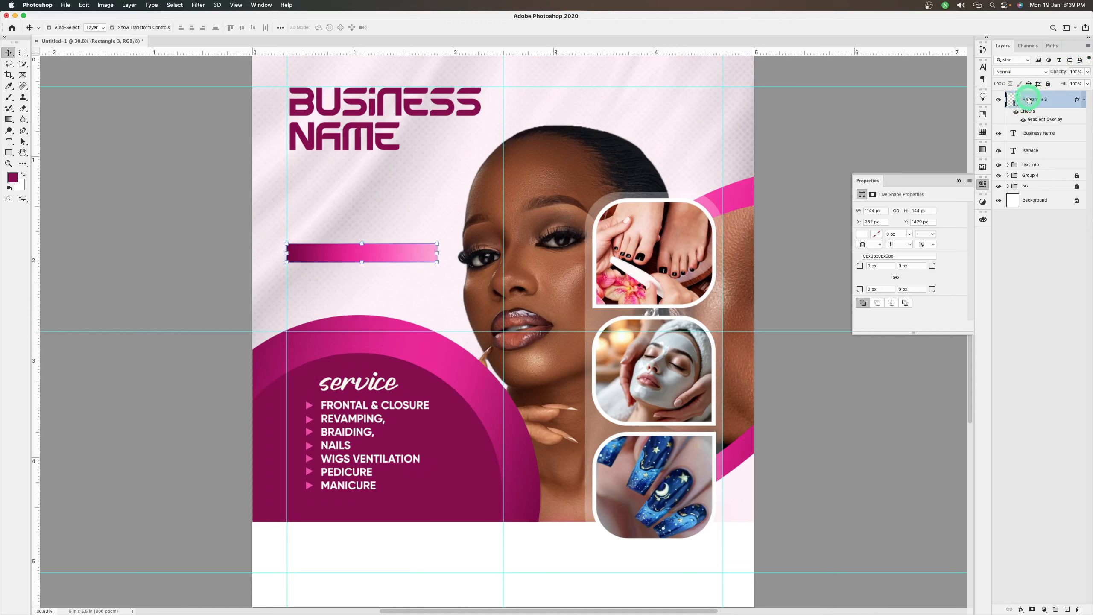
# Add a layer mask to the gradient bar and fade out its light pink end with a soft black brush
pyautogui.click(1032, 609)
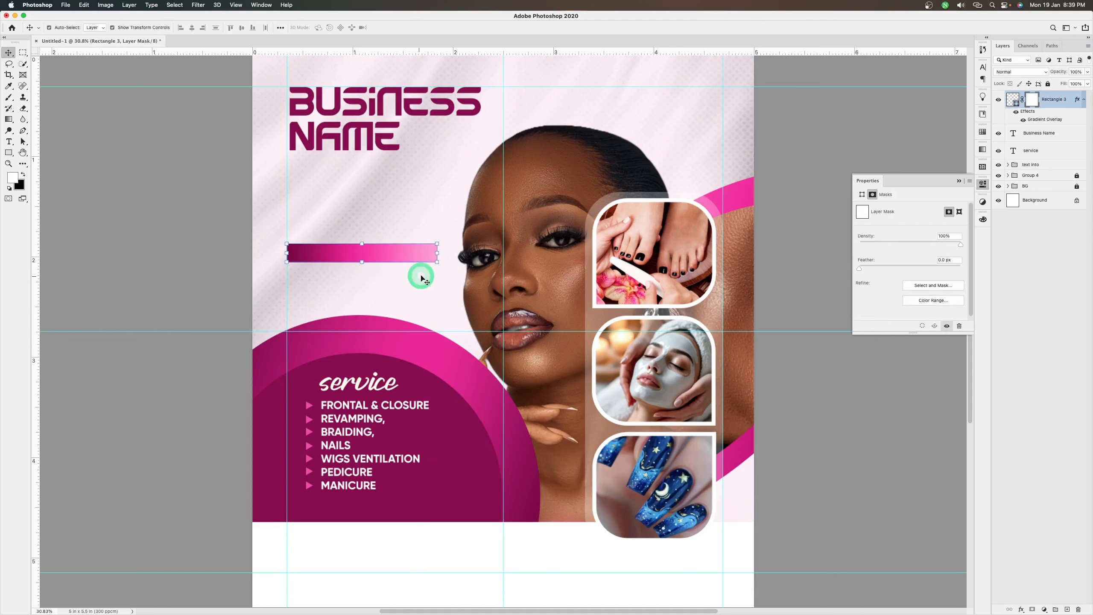
pyautogui.press('b')
pyautogui.moveTo(425, 264); pyautogui.dragTo(456, 247)
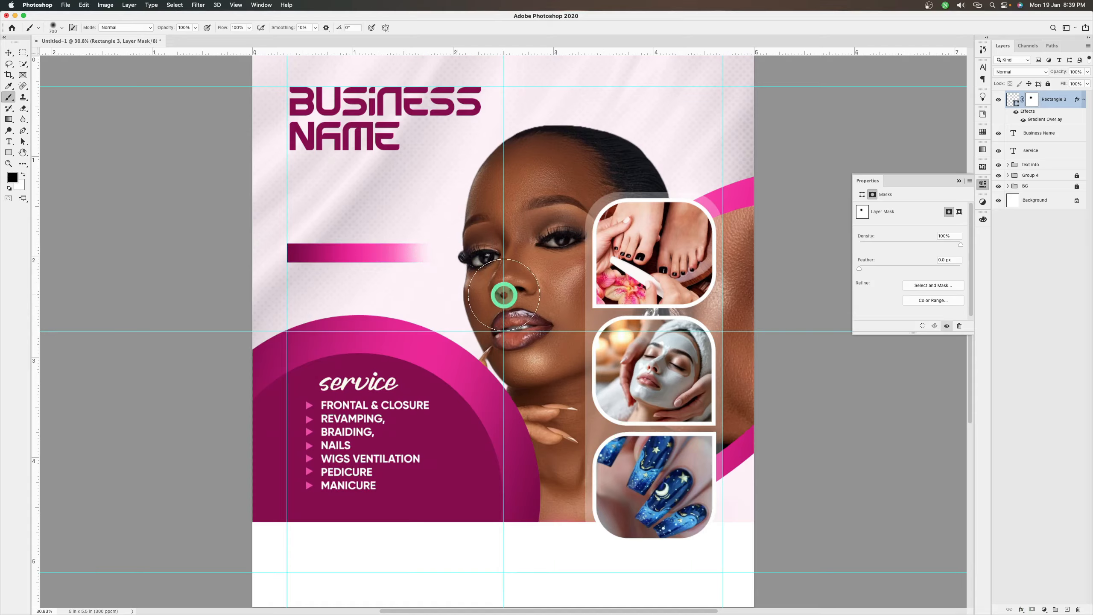
pyautogui.press('v')
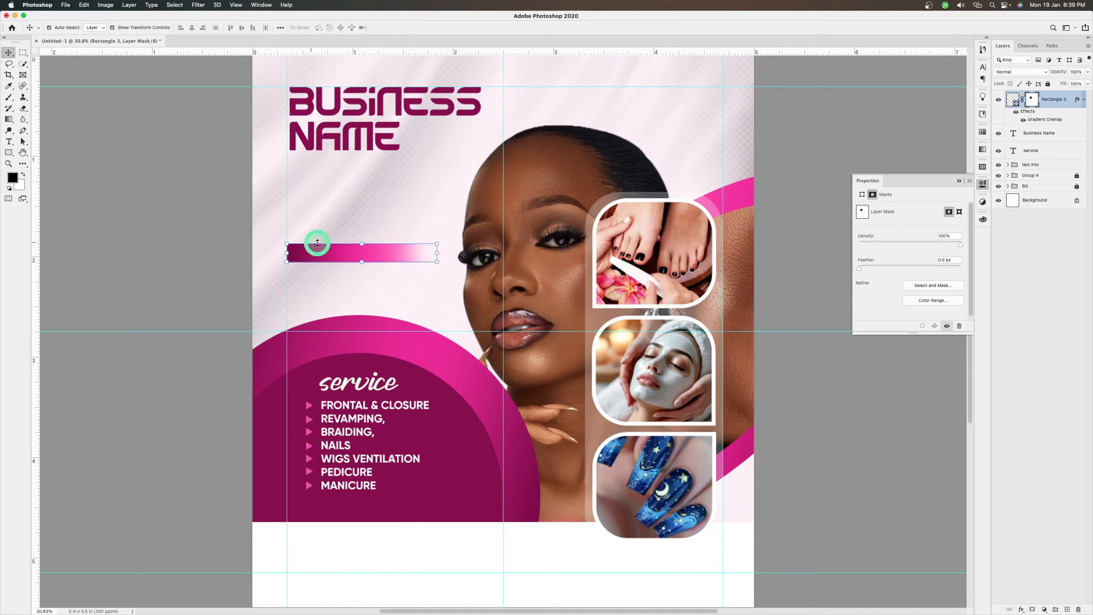
# Add a location text line reading "loca. acrra circle" just below the gradient bar
pyautogui.press('t')
pyautogui.click(305, 289)
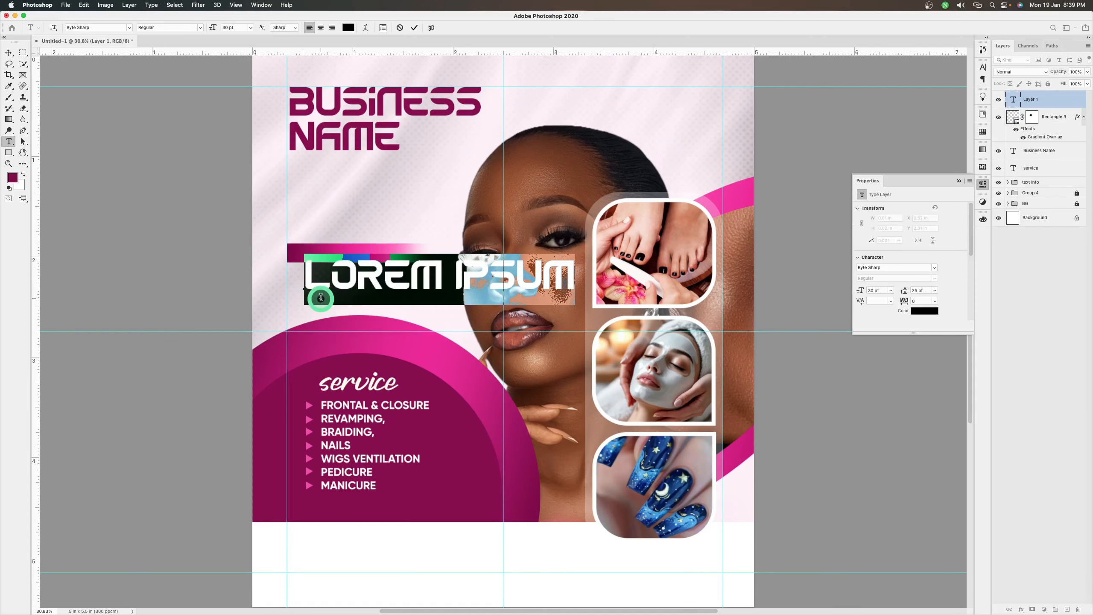
pyautogui.write('LOCA')
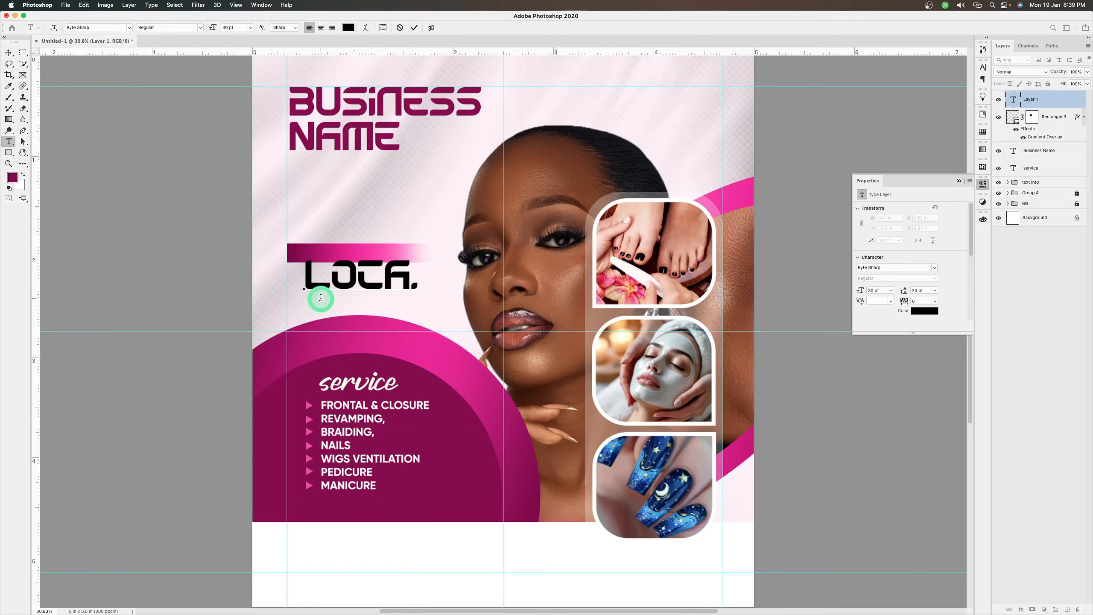
pyautogui.write('. ACCRA CIRCLE')
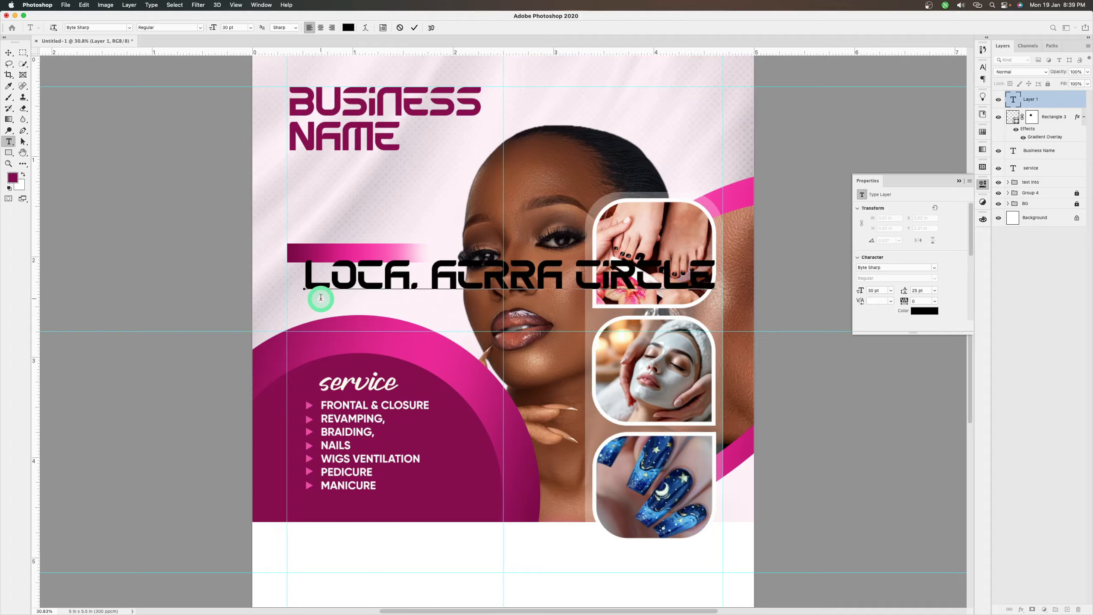
pyautogui.click(415, 29)
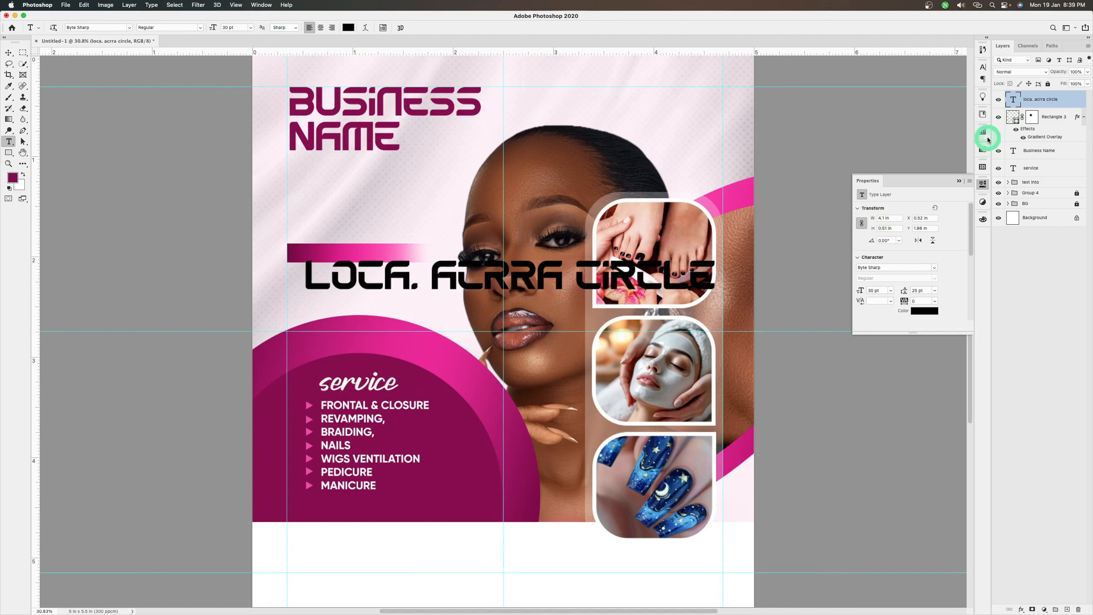
# Colour the location text white, reduce it to 10 pt and move it onto the gradient bar
pyautogui.click(984, 68)
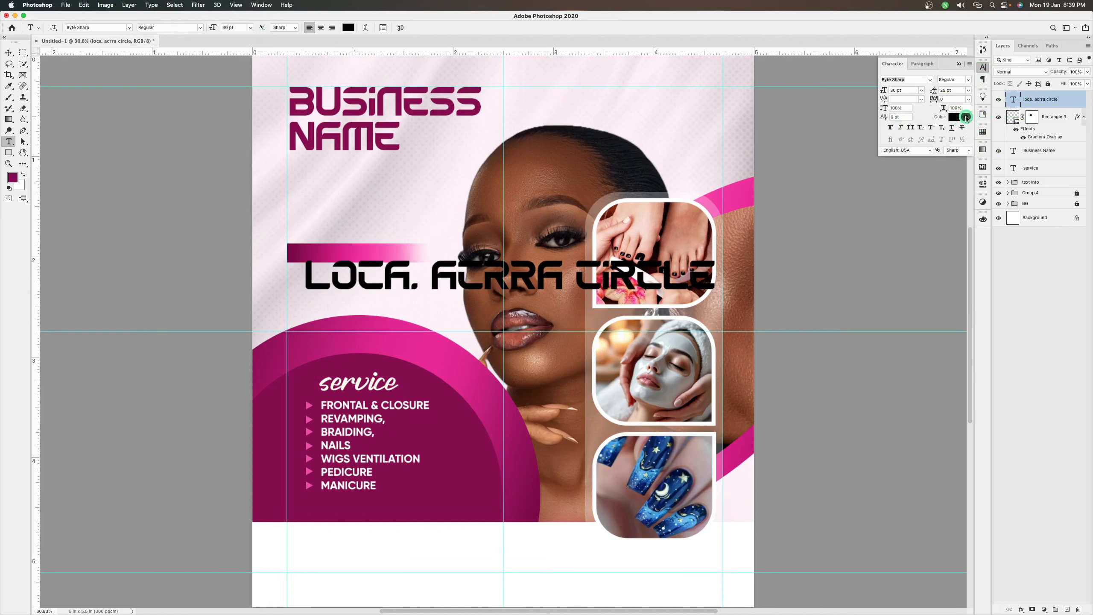
pyautogui.click(966, 117)
pyautogui.click(439, 252)
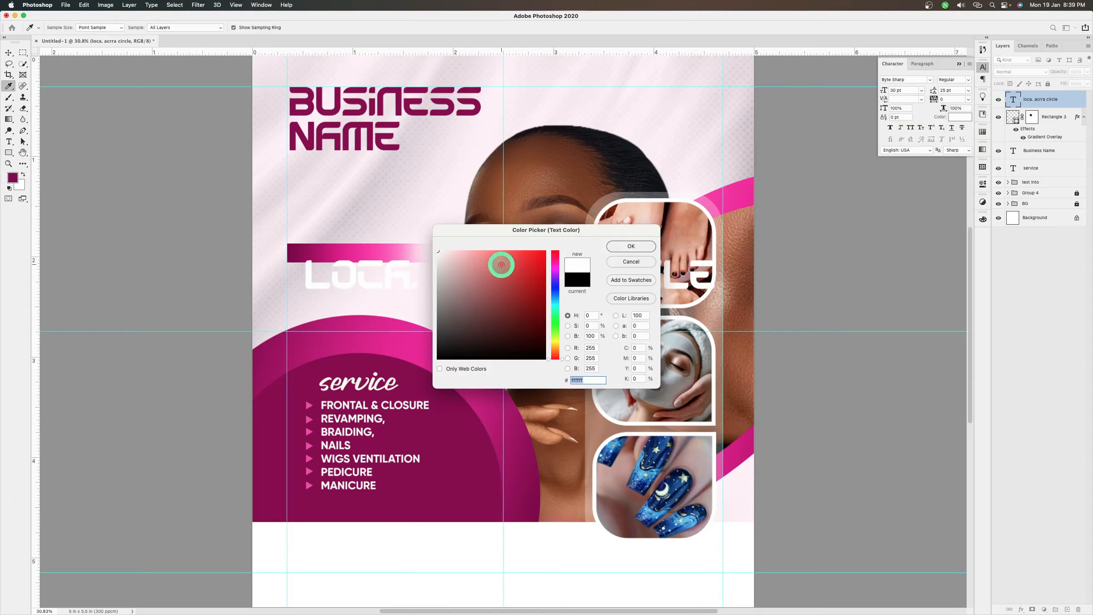
pyautogui.click(631, 246)
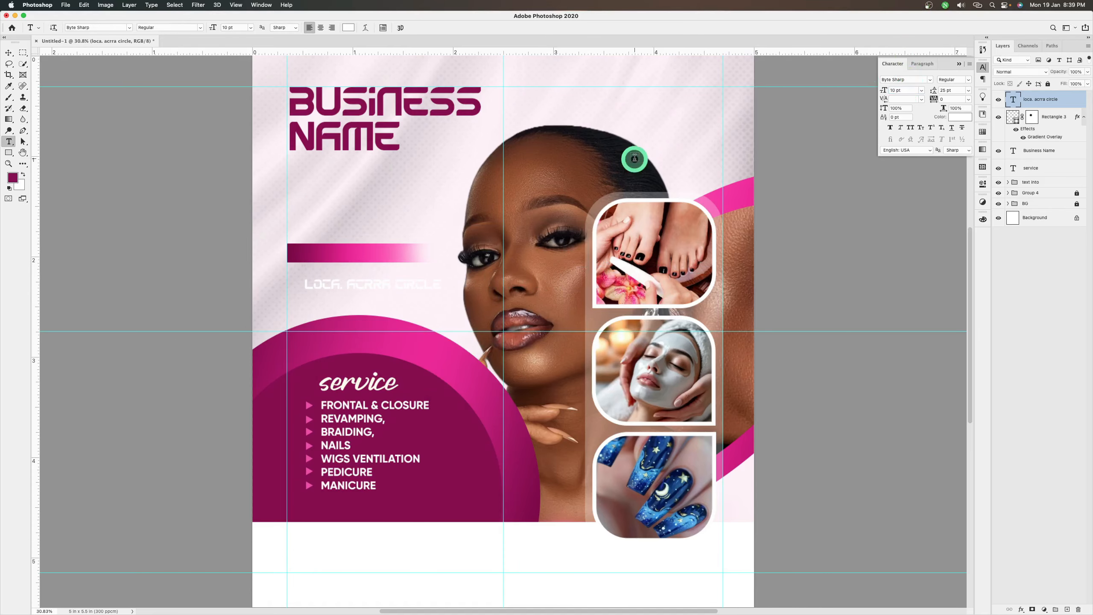
pyautogui.moveTo(405, 287); pyautogui.dragTo(395, 250)
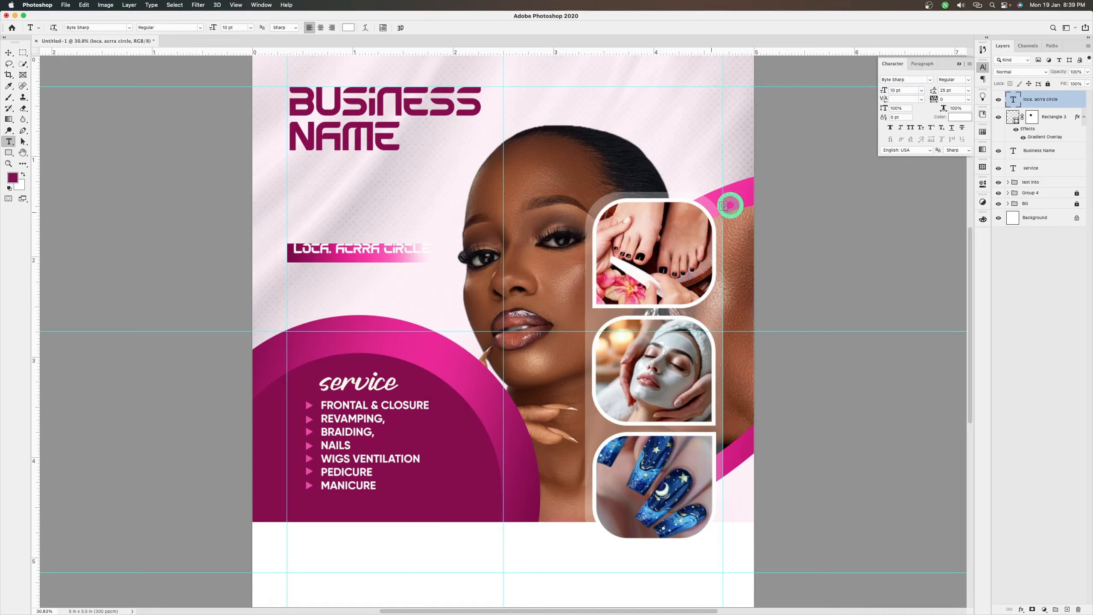
# Set the location text's font to Gilroy Bold in all caps
pyautogui.click(927, 80)
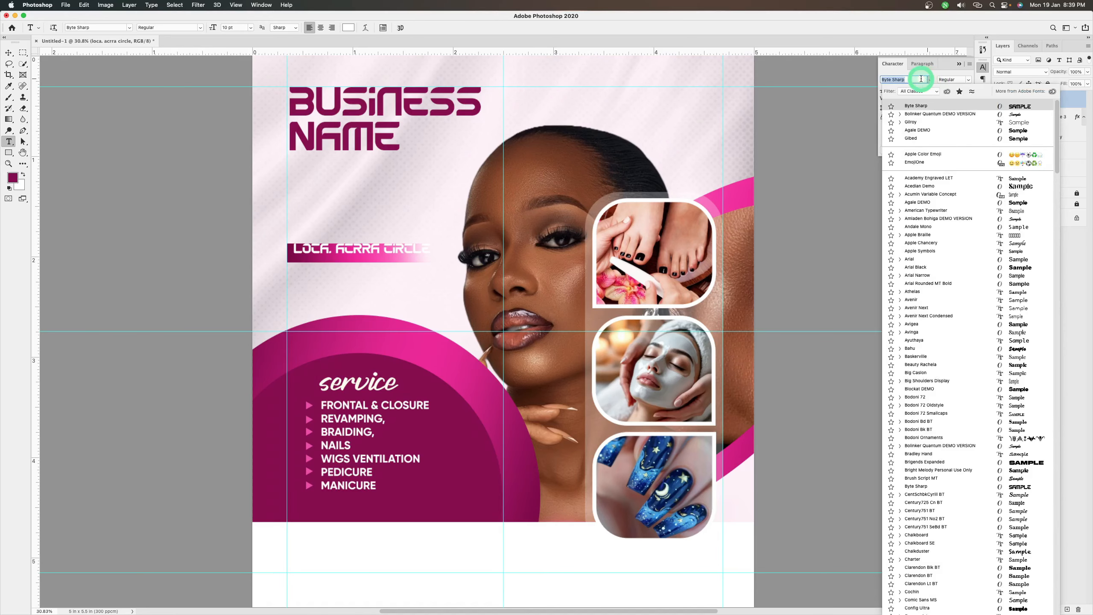
pyautogui.click(910, 122)
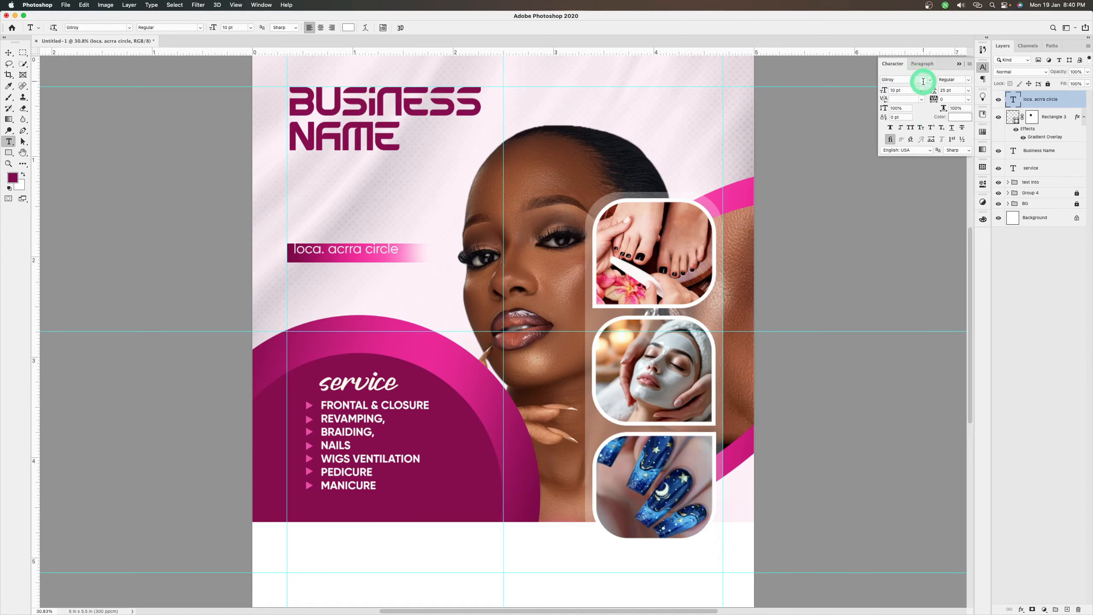
pyautogui.click(910, 128)
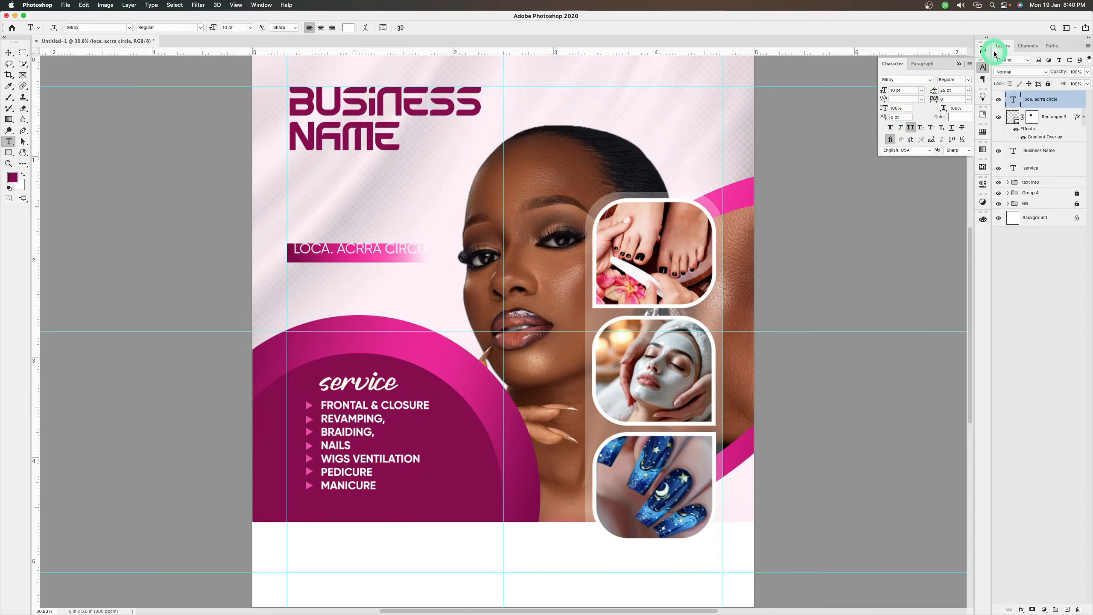
pyautogui.click(966, 79)
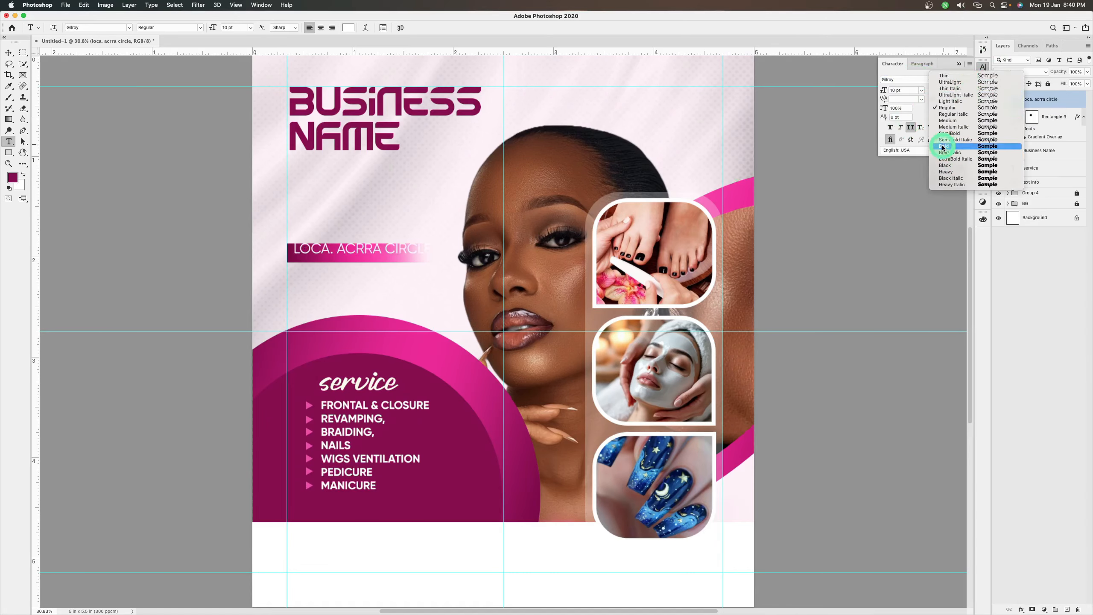
pyautogui.click(943, 148)
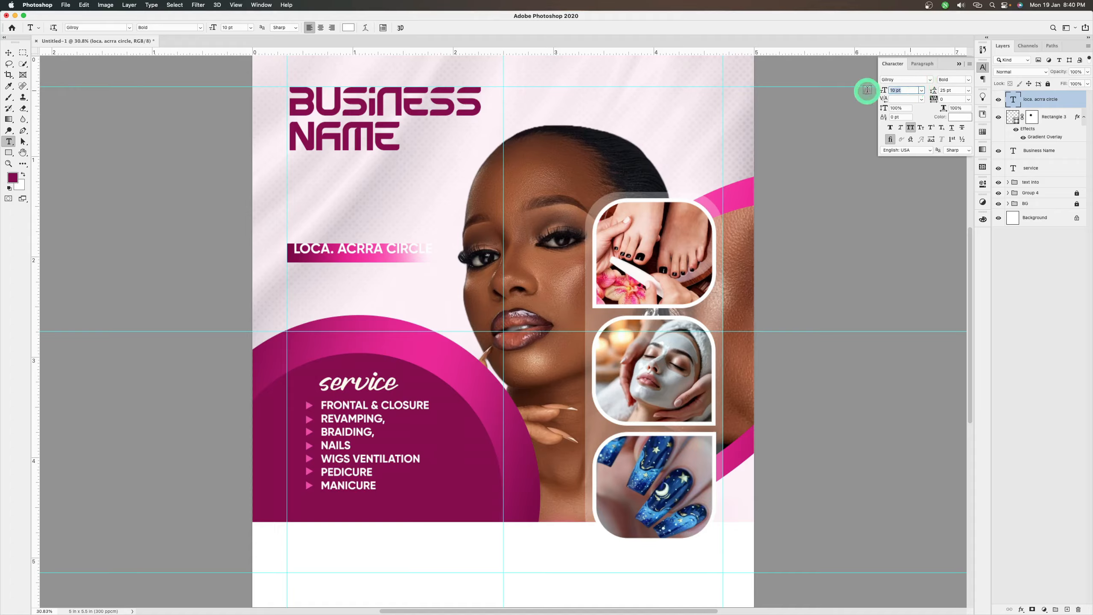
# Reduce the location text to 8 pt in the Black weight and centre it vertically in the gradient bar
pyautogui.write('8')
pyautogui.press('Return')
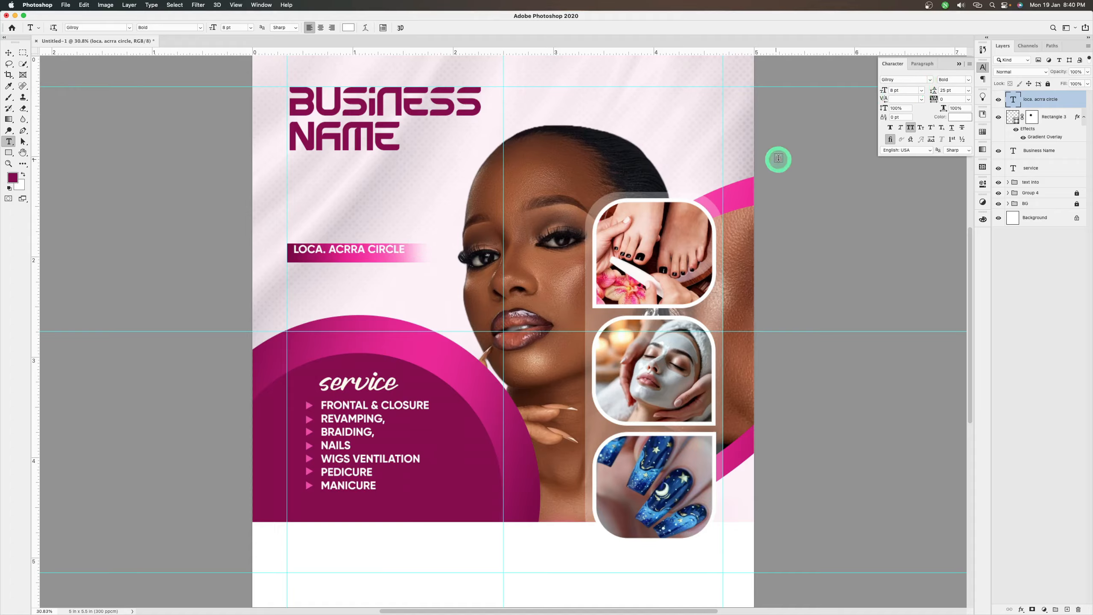
pyautogui.press('v')
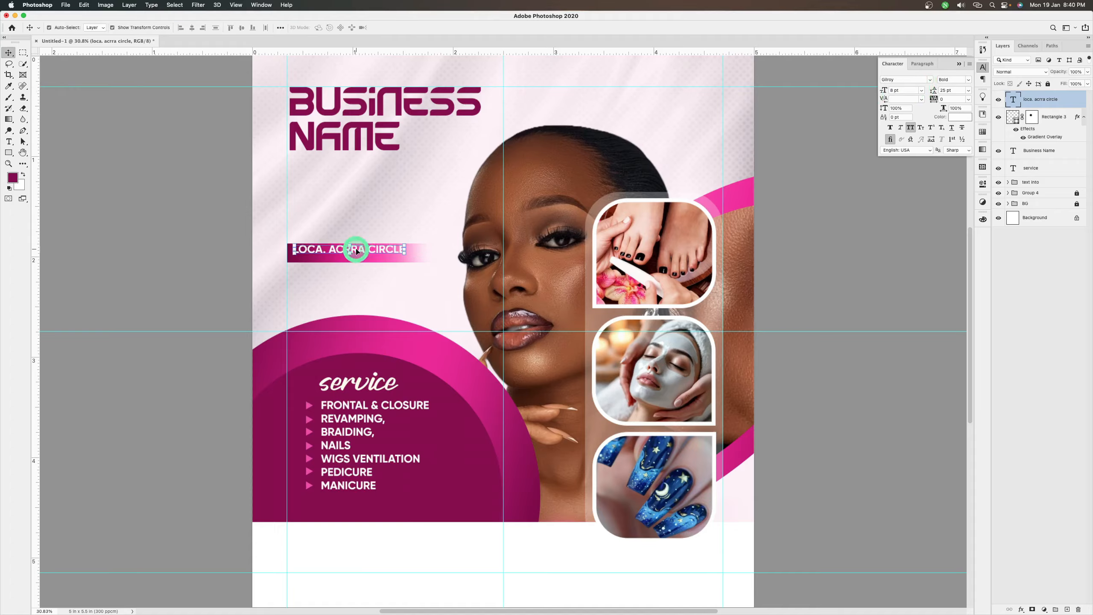
pyautogui.moveTo(357, 249); pyautogui.dragTo(357, 253)
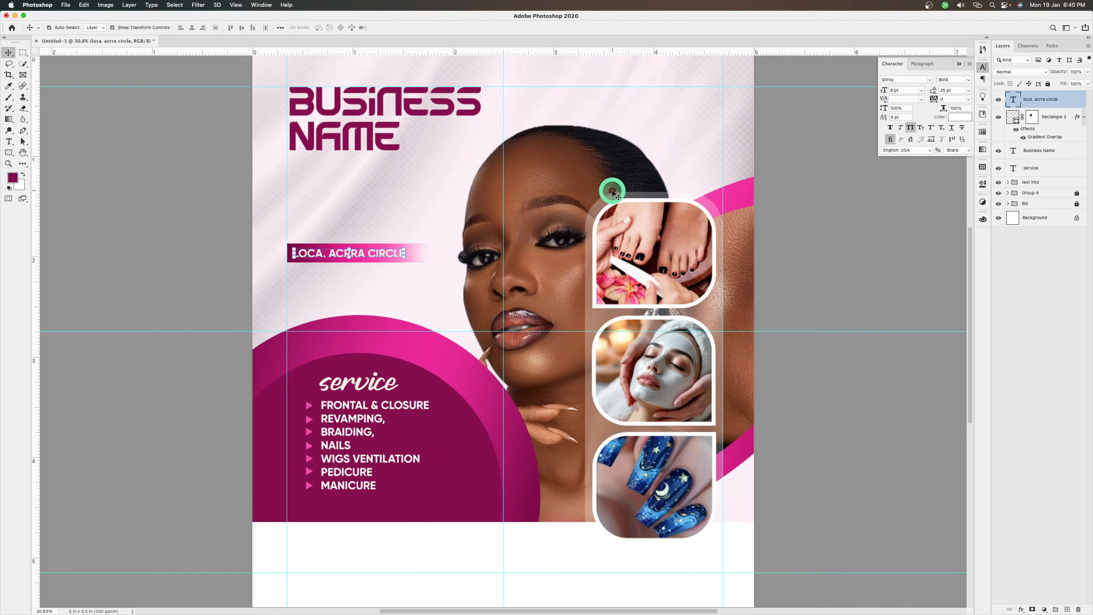
pyautogui.click(968, 79)
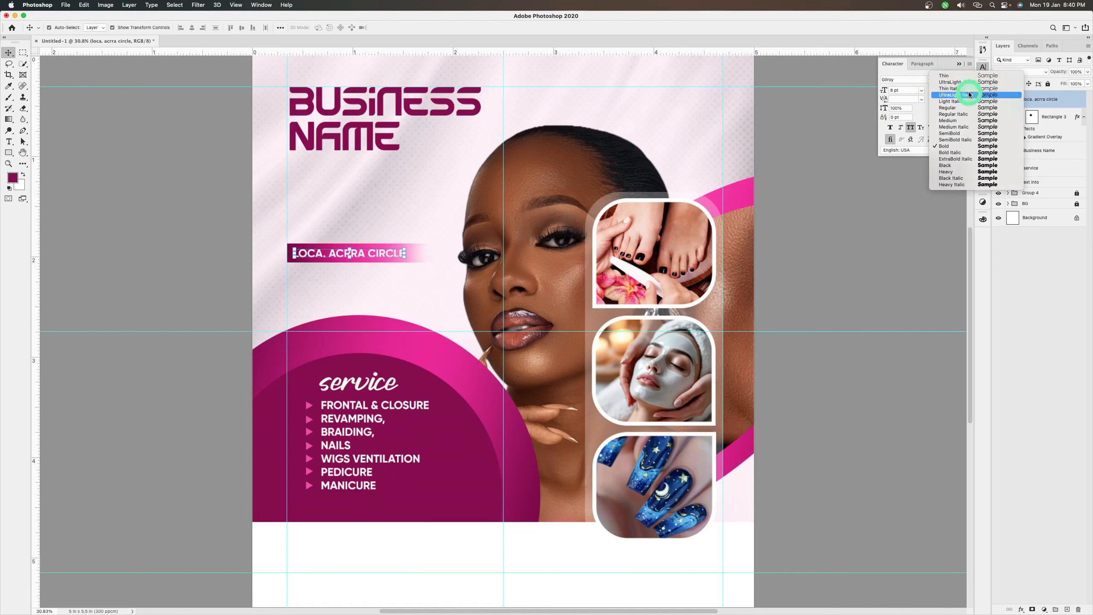
pyautogui.click(960, 165)
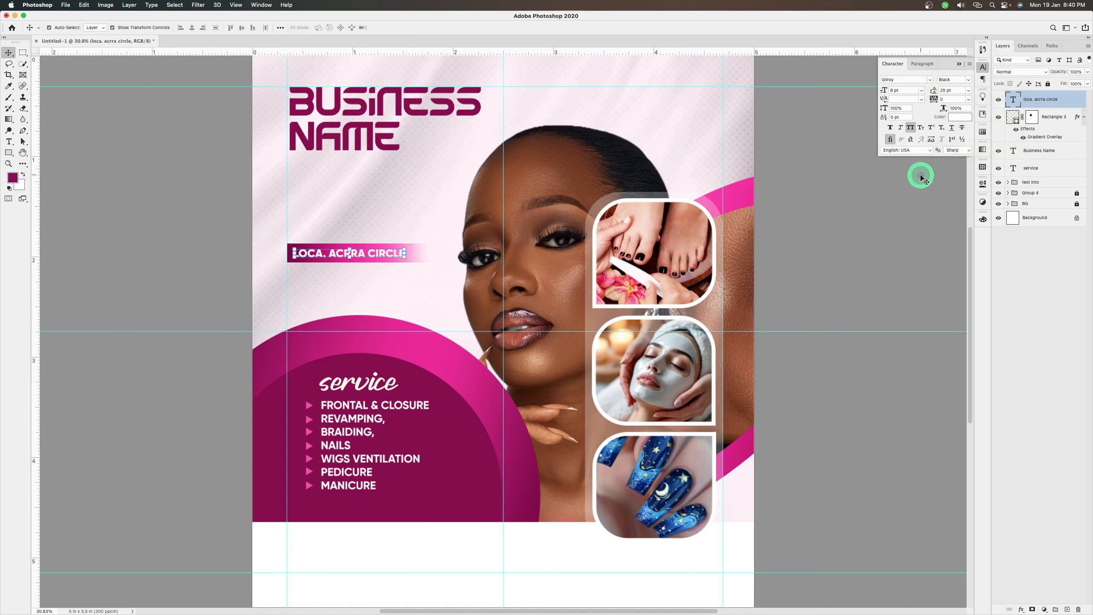
# Shorten "Loca." to "Loc." in the location text
pyautogui.doubleClick(1014, 101)
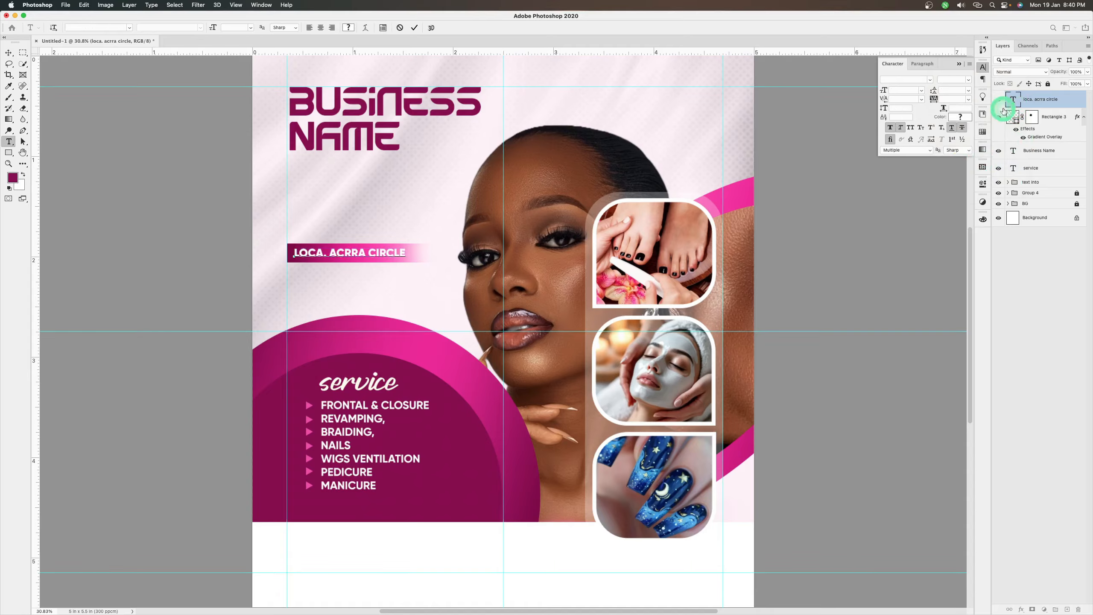
pyautogui.click(326, 257)
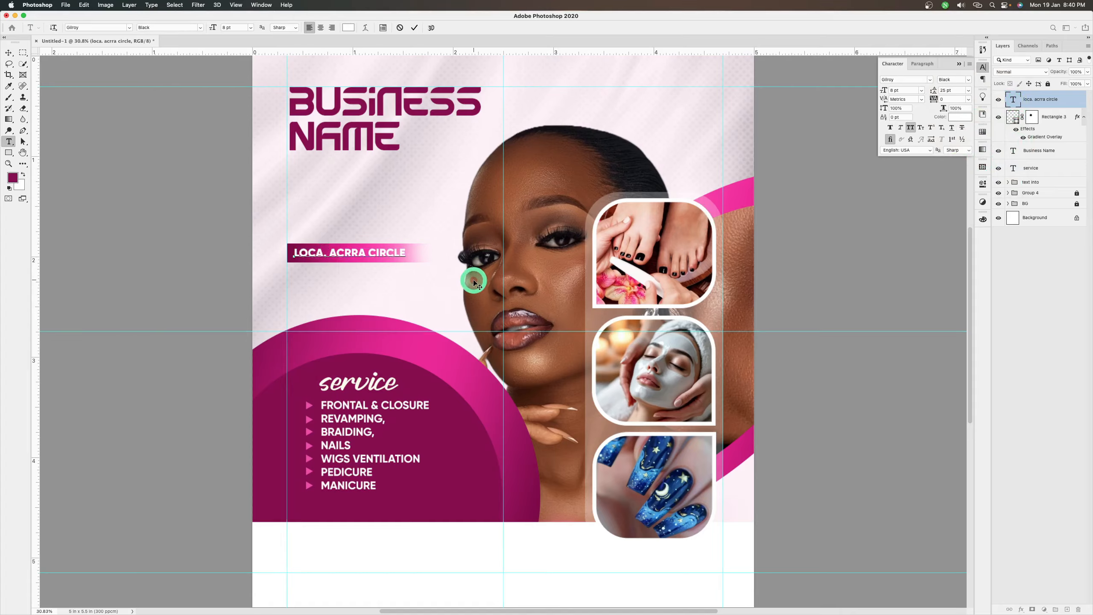
pyautogui.press('BackSpace')
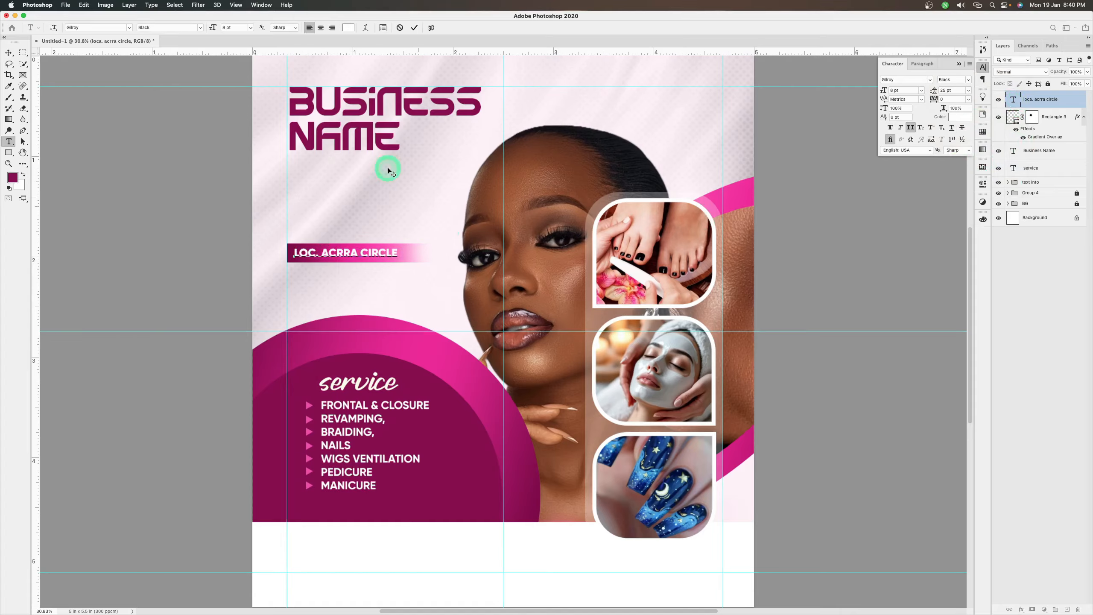
pyautogui.click(416, 28)
pyautogui.press('v')
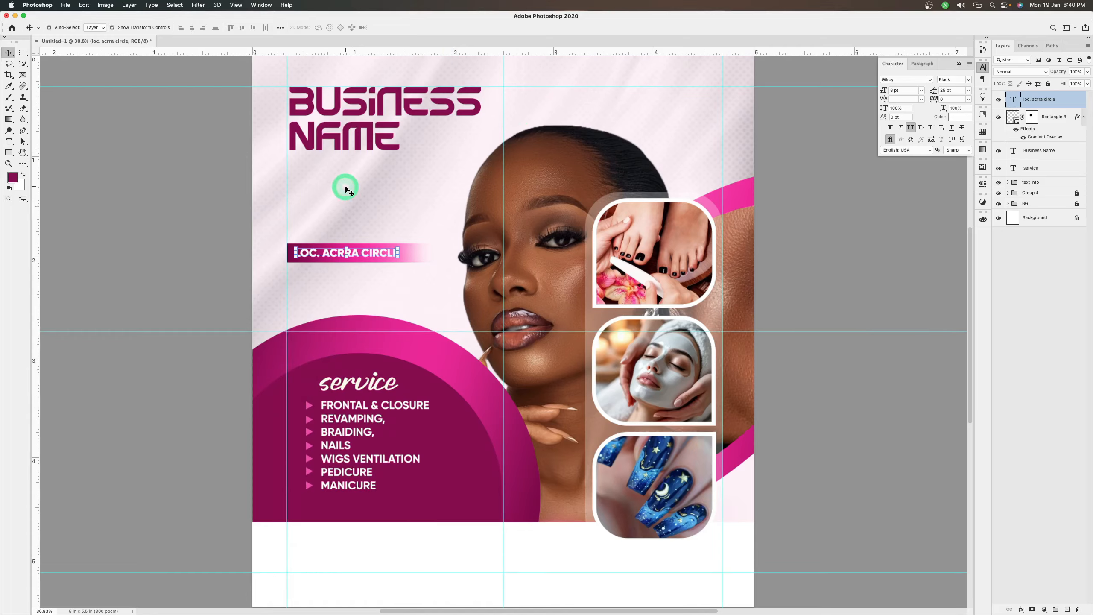
# Switch to Notes and copy the first paragraph of services, starting "Installation (frontal & closure)"
pyautogui.moveTo(432, 609)
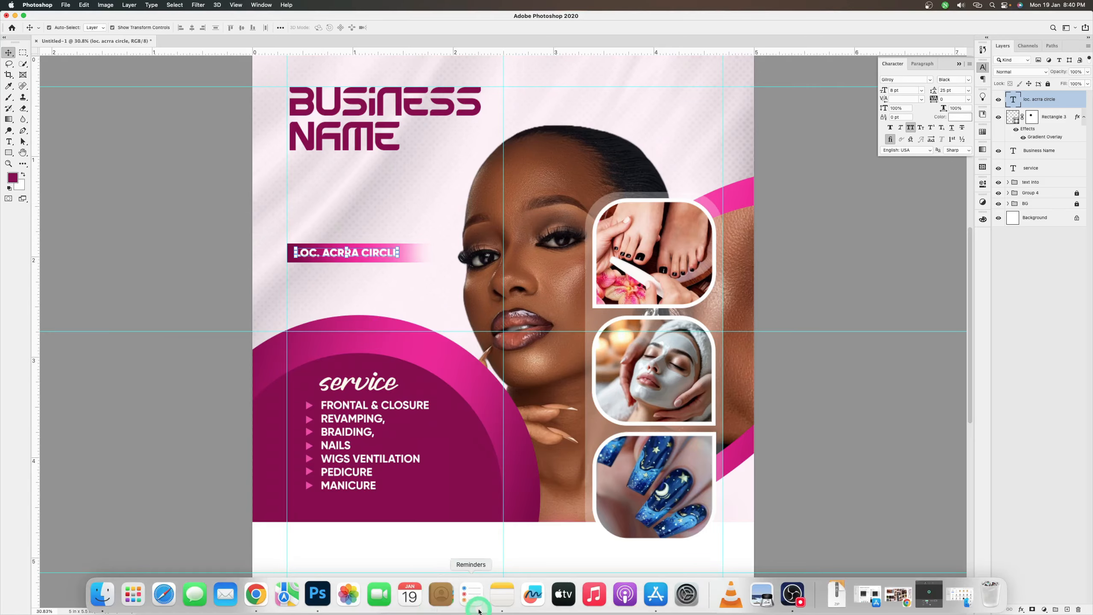
pyautogui.click(504, 601)
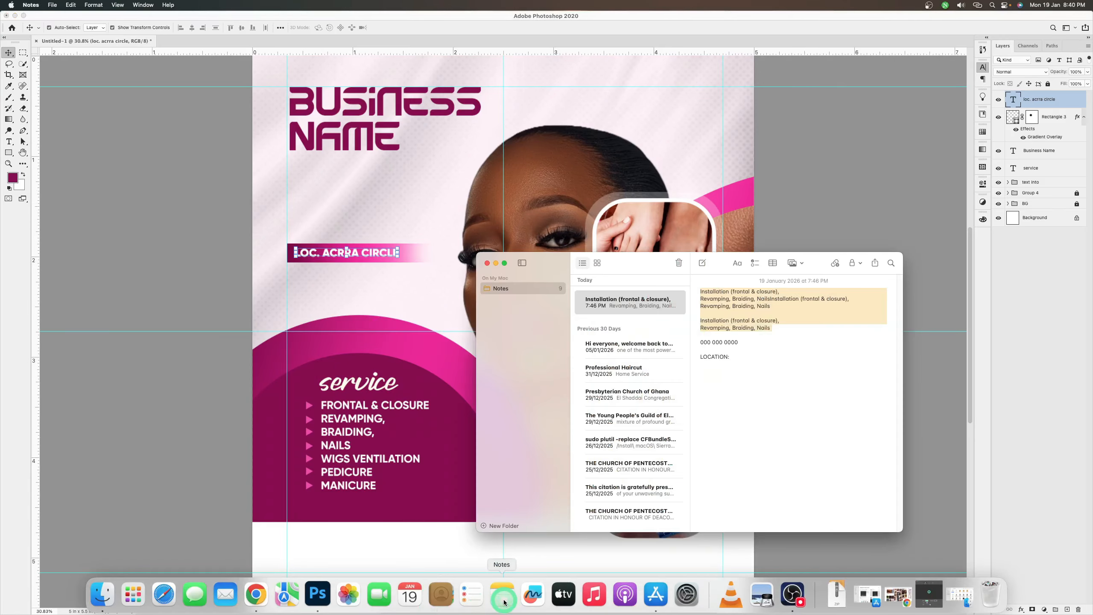
pyautogui.click(752, 309)
pyautogui.moveTo(775, 304); pyautogui.dragTo(698, 293)
pyautogui.press('super+c')
# Return to Photoshop and paste the copied services into a new paragraph text box between the business name and the gradient bar
pyautogui.click(357, 181)
pyautogui.press('t')
pyautogui.moveTo(287, 161); pyautogui.dragTo(456, 214)
pyautogui.press('super+v')
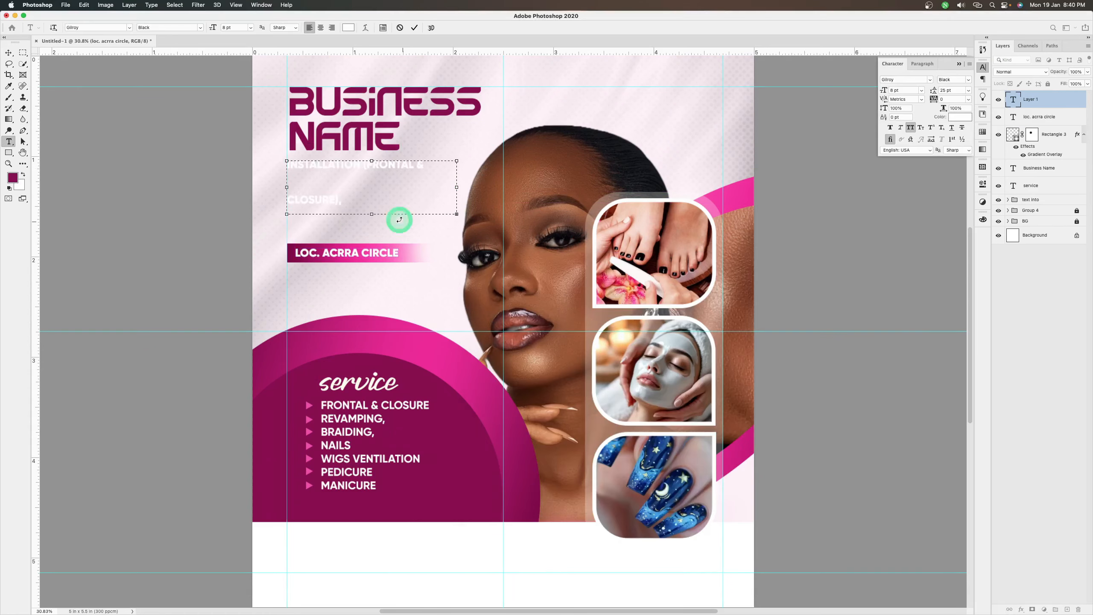
# Set the pasted description to 7 pt with 8 pt leading and colour it the magenta a30b66 sampled from the services circle's ring
pyautogui.press('super+a')
pyautogui.moveTo(918, 90); pyautogui.dragTo(877, 89)
pyautogui.write('7')
pyautogui.click(960, 117)
pyautogui.click(315, 340)
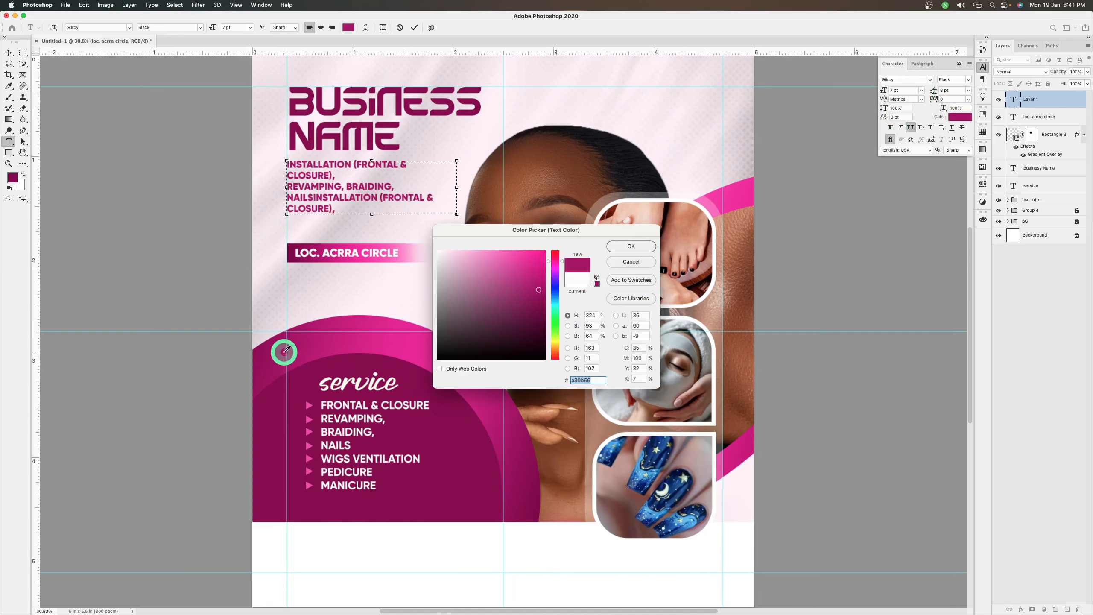
pyautogui.click(630, 247)
# Change the description text to the Medium weight and turn off all caps
pyautogui.click(969, 80)
pyautogui.click(956, 121)
pyautogui.click(911, 127)
# Widen the description's text box slightly and reduce its text to 5 pt
pyautogui.moveTo(457, 189); pyautogui.dragTo(469, 189)
pyautogui.moveTo(912, 90); pyautogui.dragTo(844, 84)
pyautogui.write('6')
pyautogui.moveTo(469, 188); pyautogui.dragTo(461, 188)
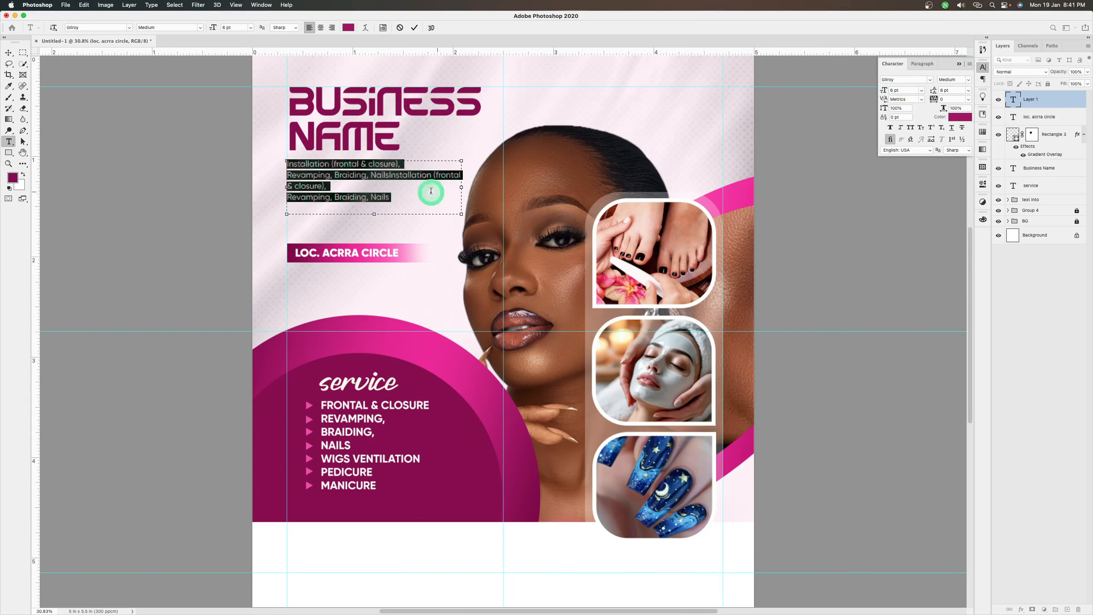
pyautogui.moveTo(906, 91); pyautogui.dragTo(798, 102)
pyautogui.write('5')
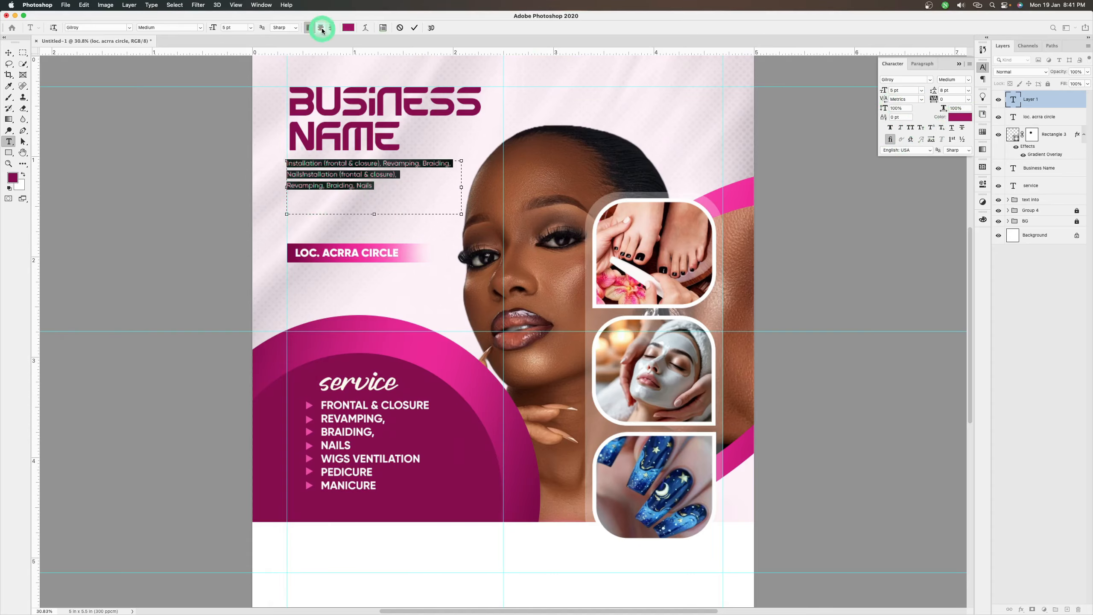
# Justify the description with its last line aligned left and join its final line to the preceding text
pyautogui.click(923, 64)
pyautogui.click(926, 80)
pyautogui.click(288, 186)
pyautogui.press('BackSpace')
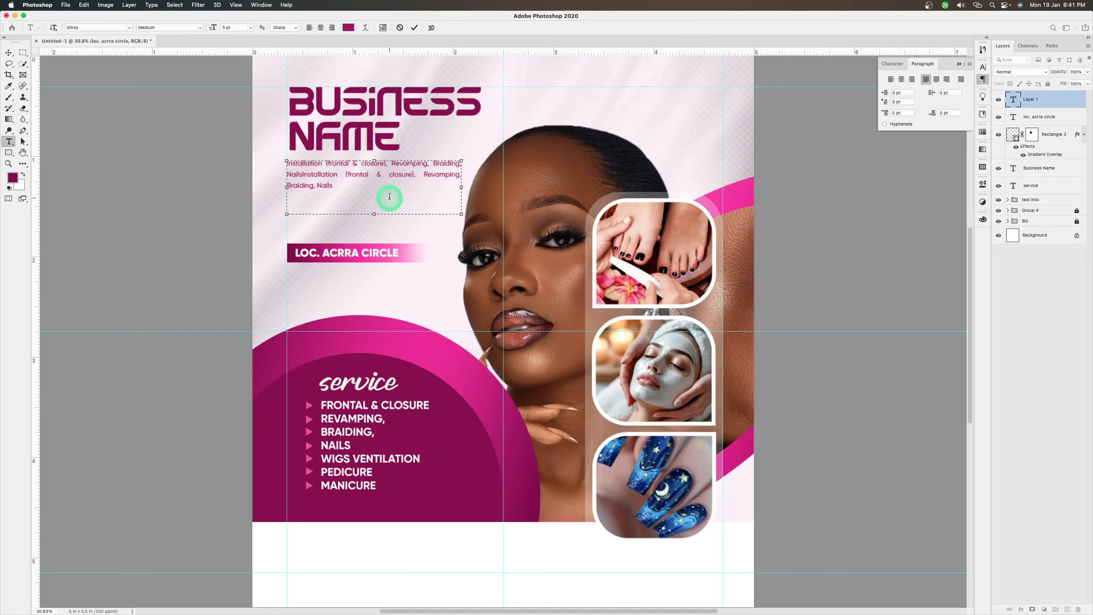
# Left-align the whole description paragraph and set its leading to 5 pt
pyautogui.moveTo(343, 188); pyautogui.dragTo(287, 164)
pyautogui.click(891, 80)
pyautogui.click(415, 28)
pyautogui.click(893, 63)
pyautogui.moveTo(954, 91); pyautogui.dragTo(869, 95)
pyautogui.write('5')
pyautogui.press('Return')
pyautogui.press('v')
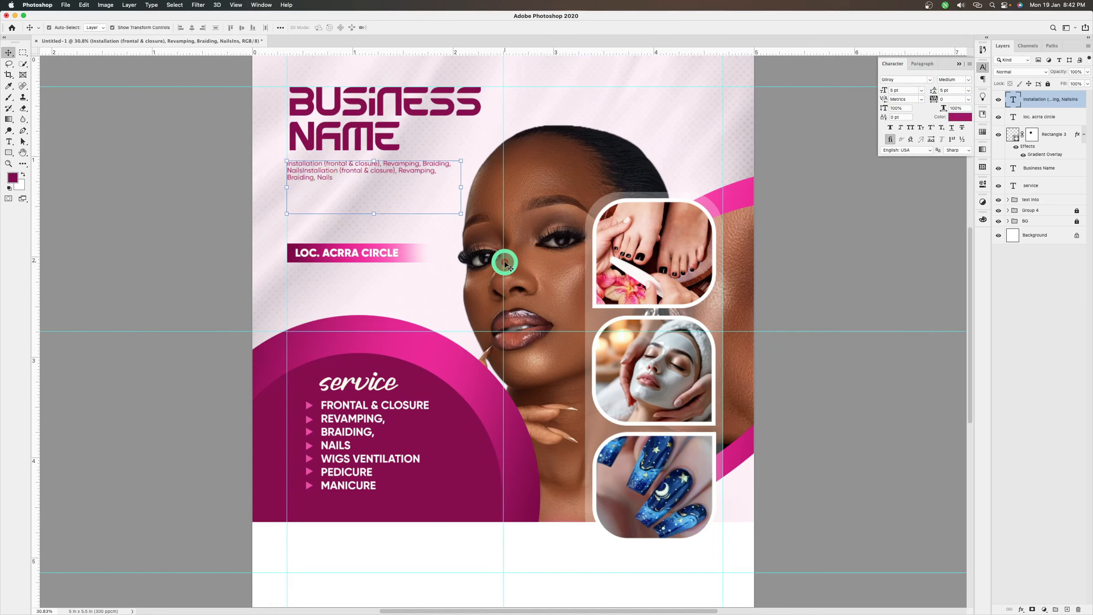
# Lengthen the description by adding a comma and pasting a copy of its own text at the end
pyautogui.doubleClick(1015, 103)
pyautogui.press('super+c')
pyautogui.click(431, 214)
pyautogui.write(',')
pyautogui.press('super+v')
pyautogui.click(414, 27)
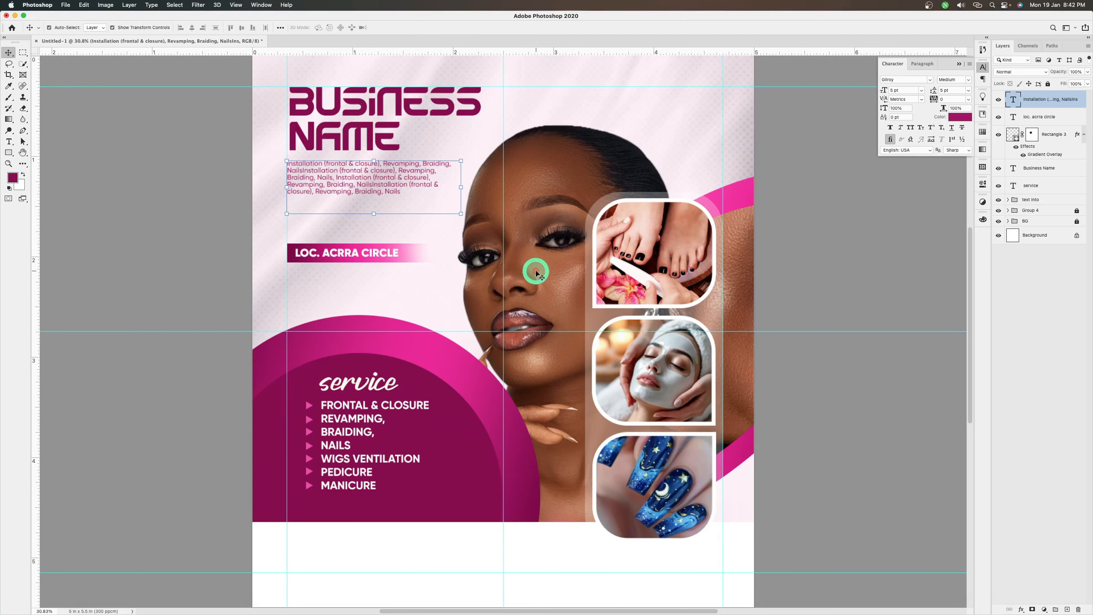
# Group the location text with its gradient bar as "location" and move the group up to just below the description
pyautogui.click(1060, 119)
pyautogui.keyDown('shift'); pyautogui.click(1045, 142); pyautogui.keyUp('shift')
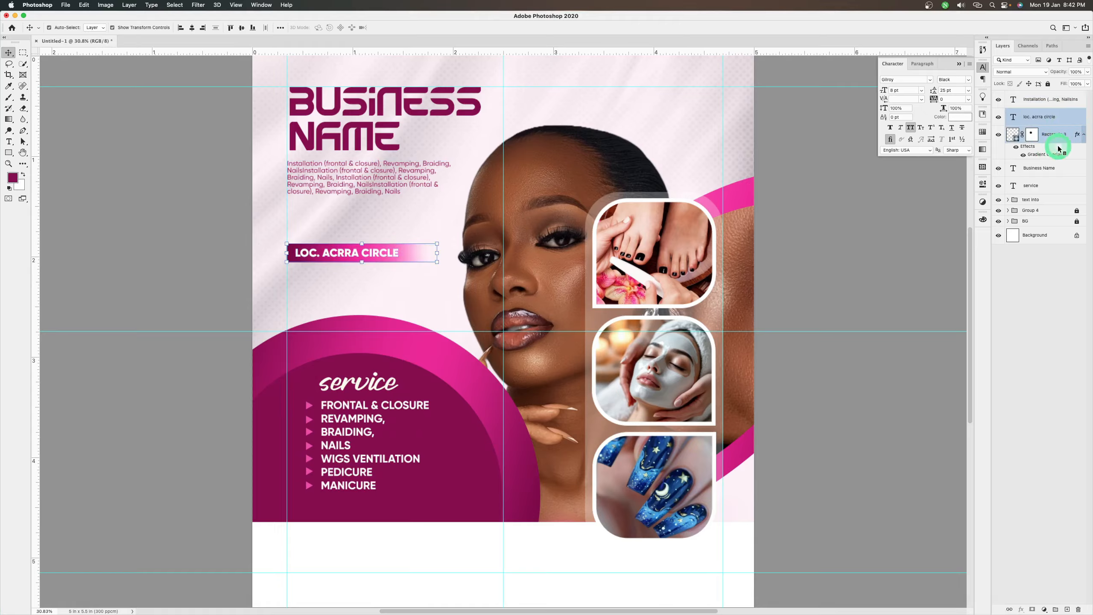
pyautogui.press('super+g')
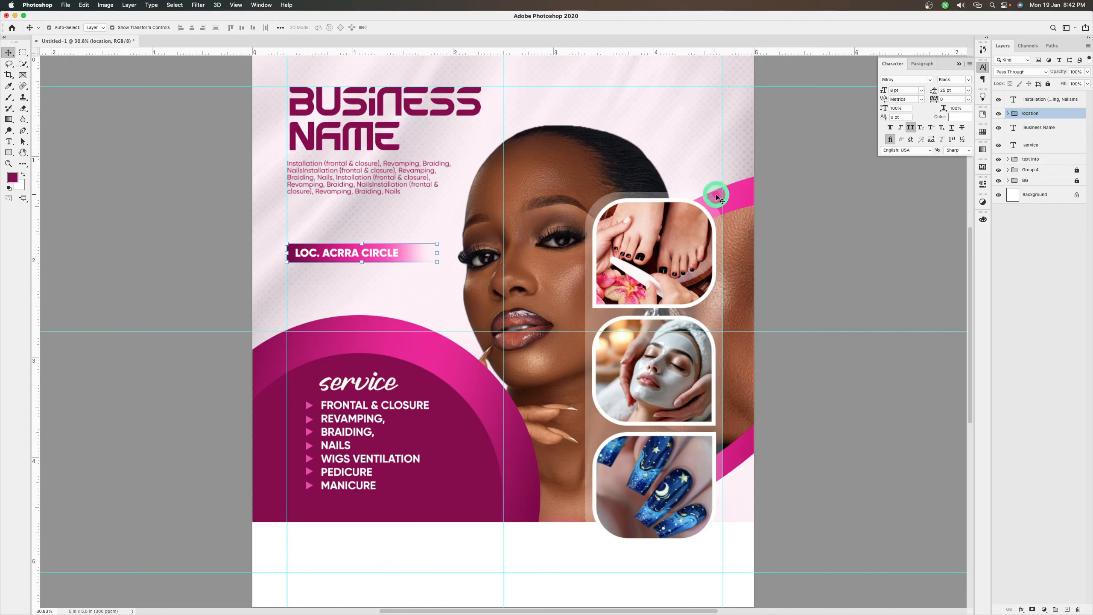
pyautogui.moveTo(416, 253); pyautogui.dragTo(414, 222)
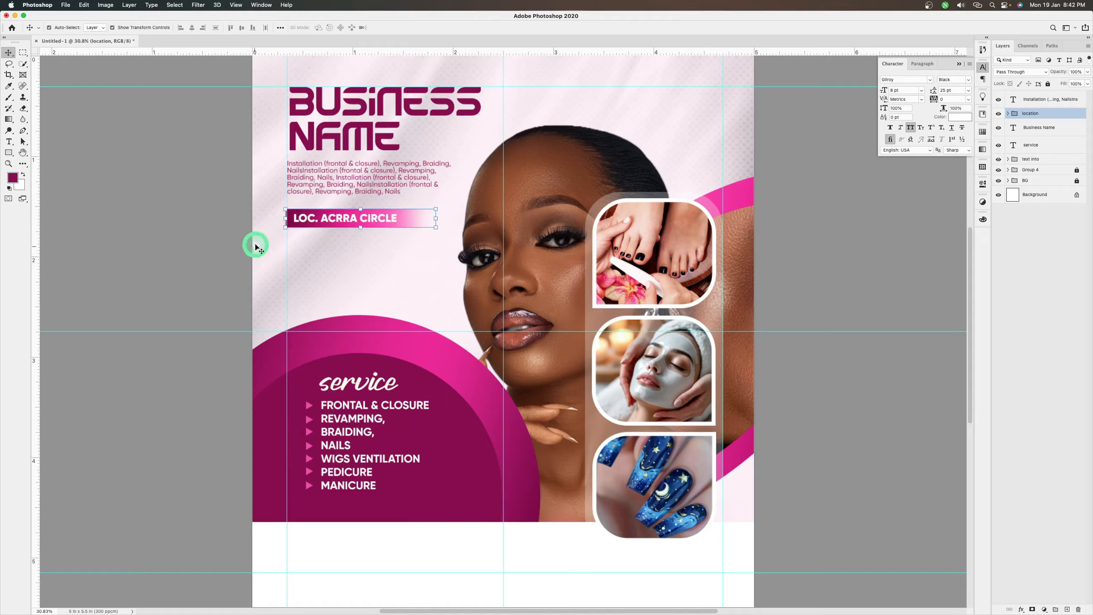
pyautogui.press('Right')
pyautogui.press('Right')
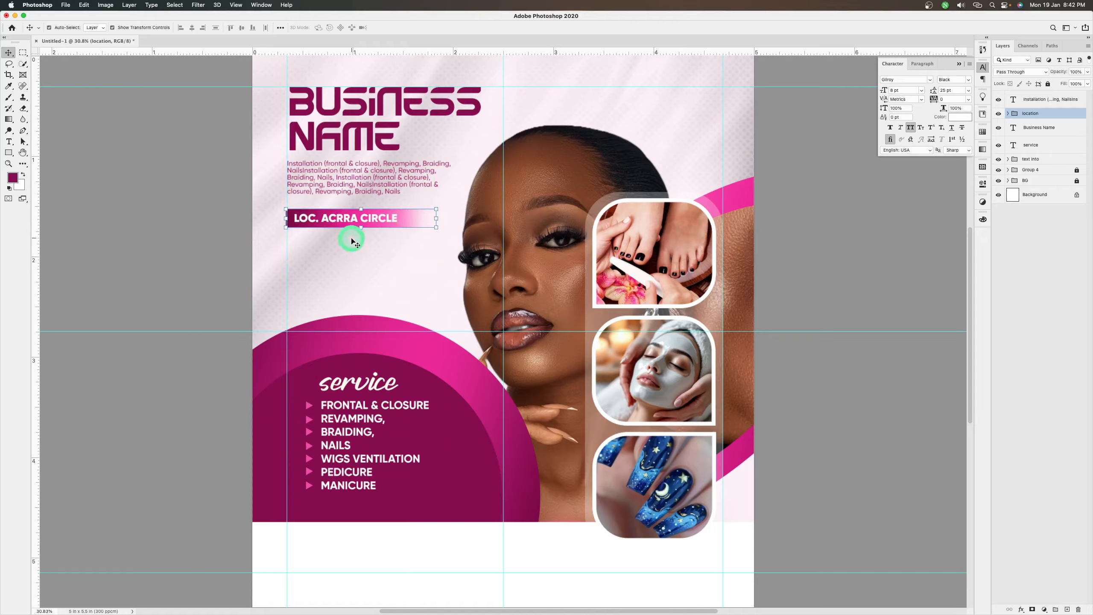
# Place dvd.png from the make-up flyer folder as an embedded image in the flyer
pyautogui.click(85, 5)
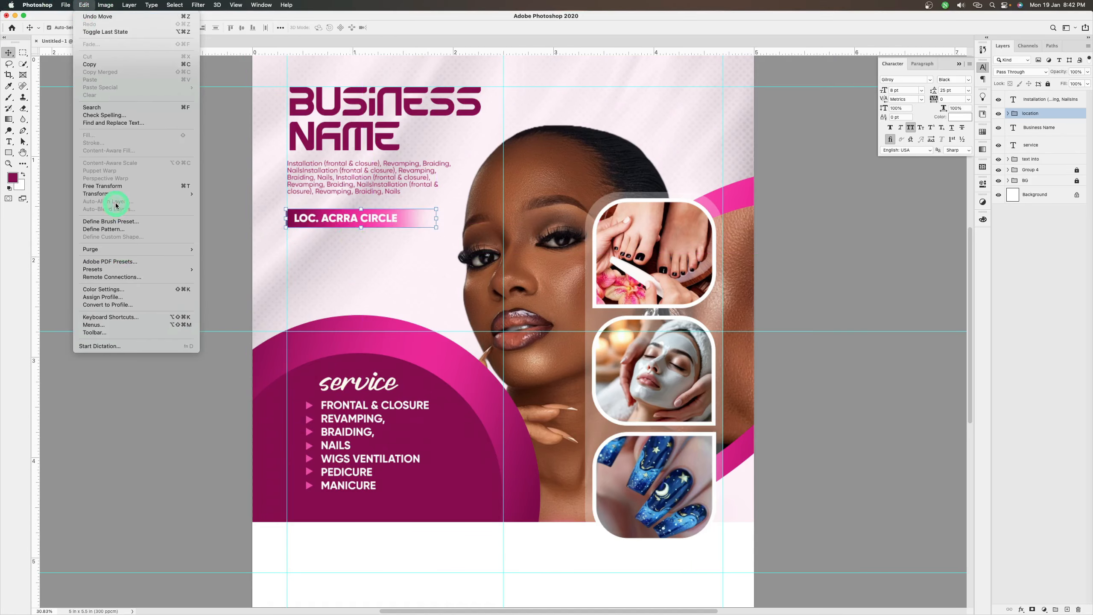
pyautogui.moveTo(67, 5)
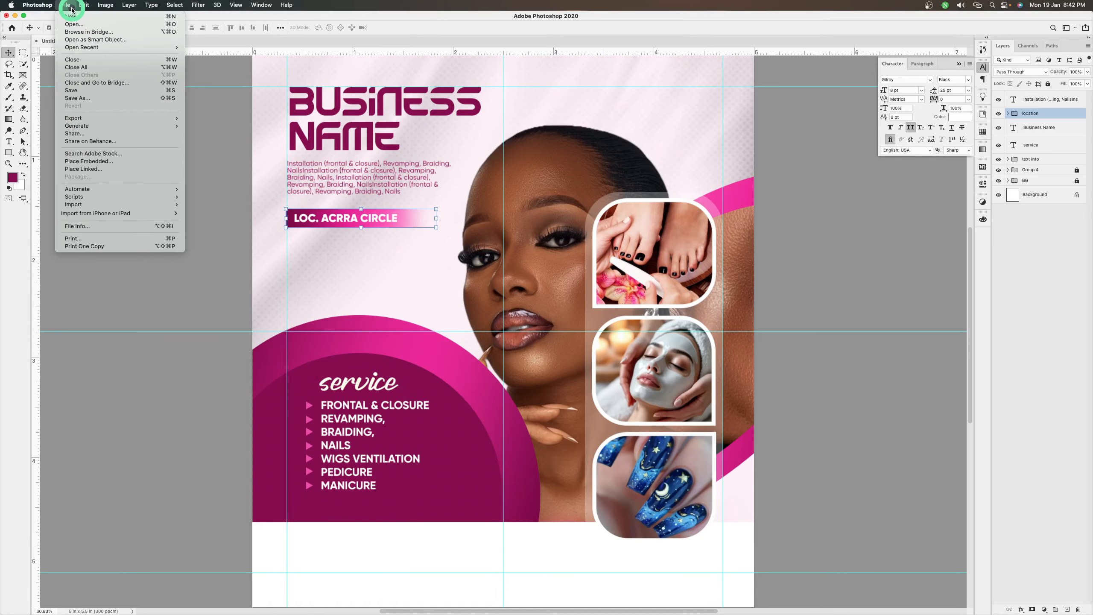
pyautogui.click(118, 171)
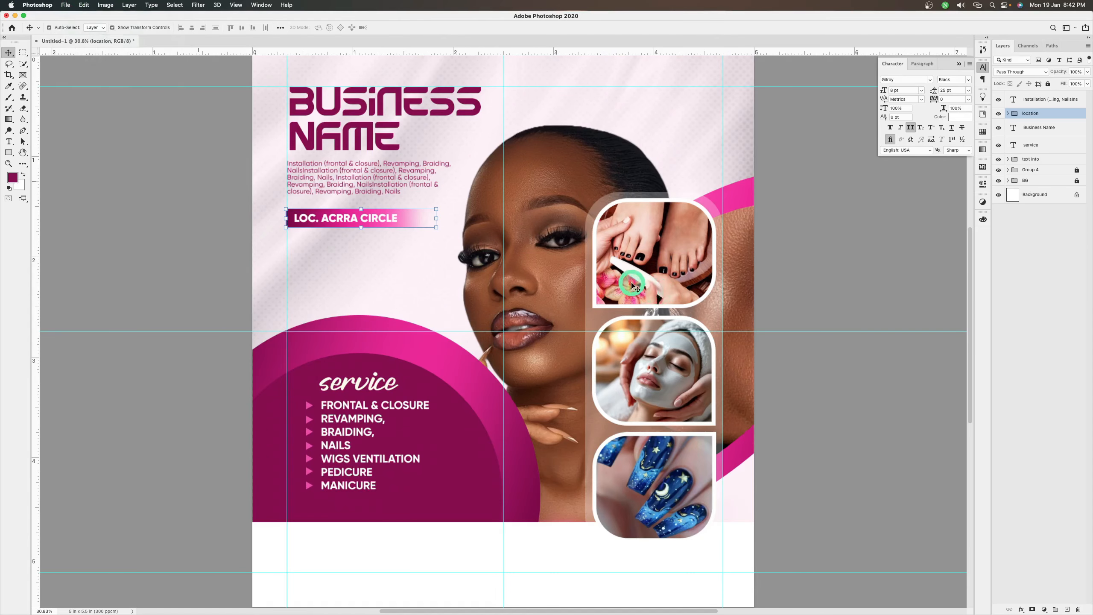
pyautogui.scroll(-3, 544, 215)
pyautogui.click(474, 206)
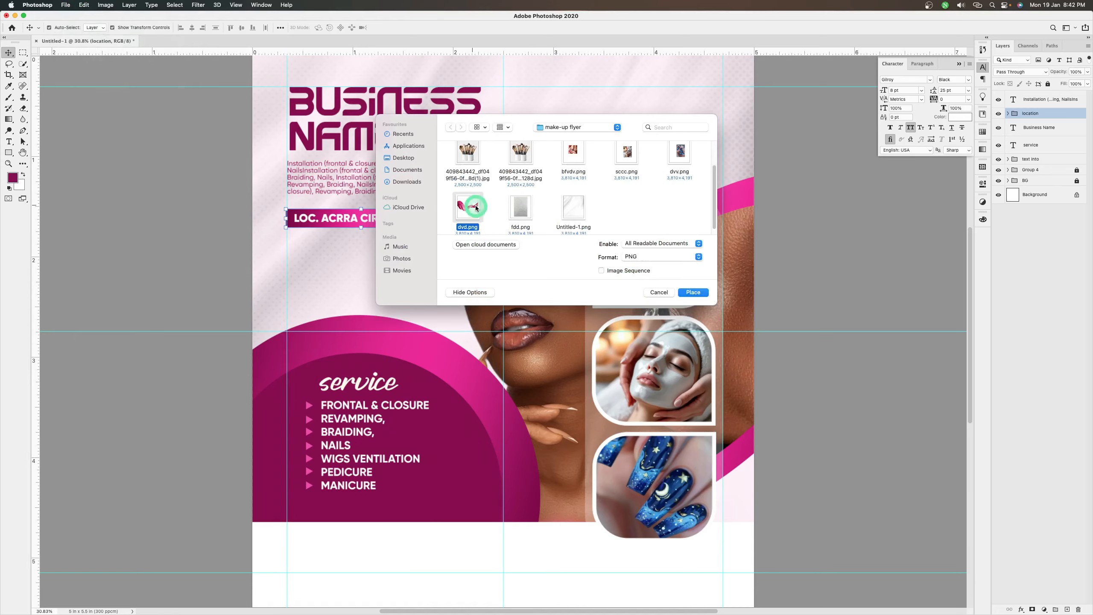
pyautogui.click(693, 292)
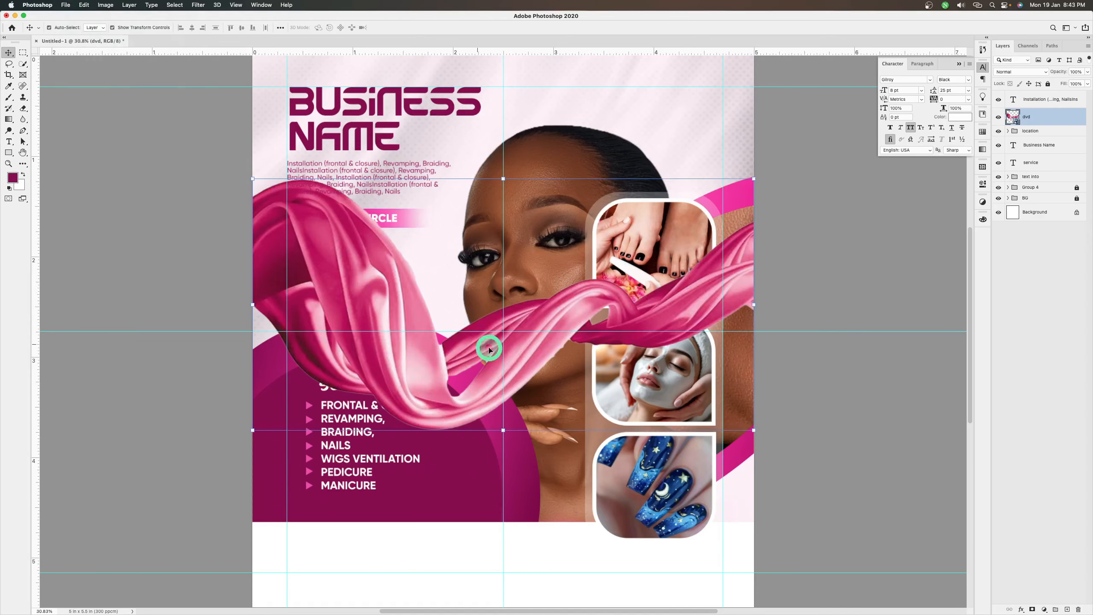
# Scale the pink fabric image down and position it across the flyer's left edge, between the location bar and the service heading
pyautogui.click(752, 179)
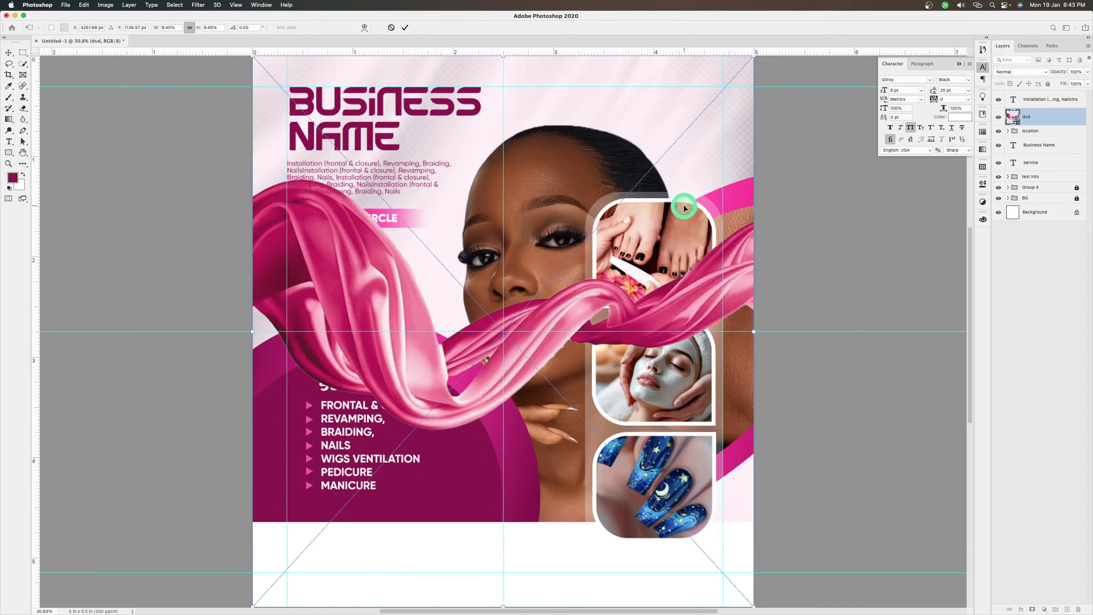
pyautogui.moveTo(750, 606); pyautogui.dragTo(648, 494)
pyautogui.moveTo(435, 365); pyautogui.dragTo(338, 332)
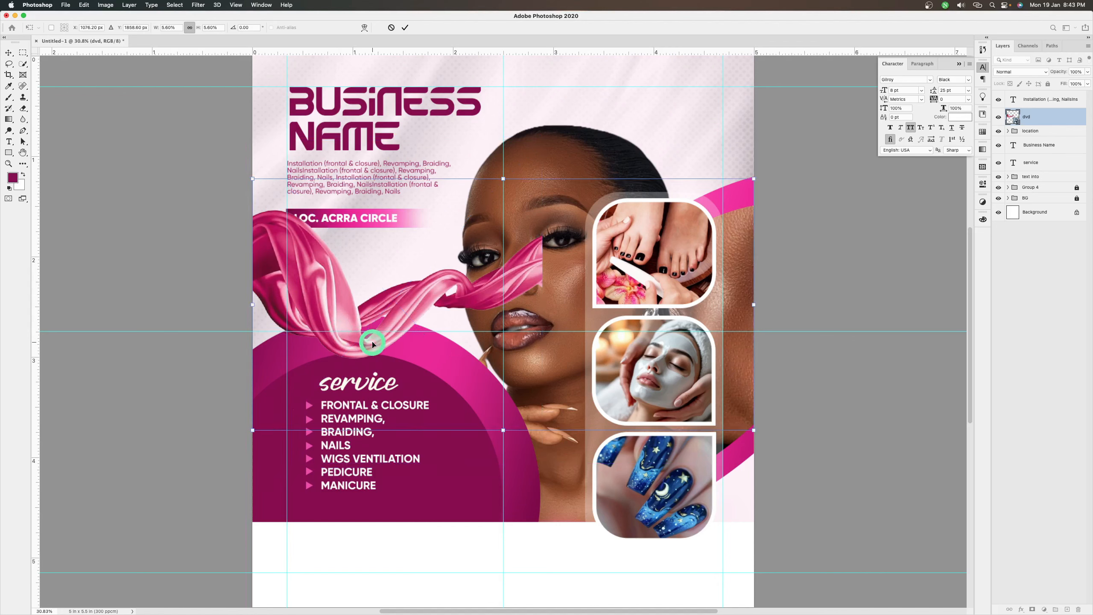
pyautogui.doubleClick(368, 324)
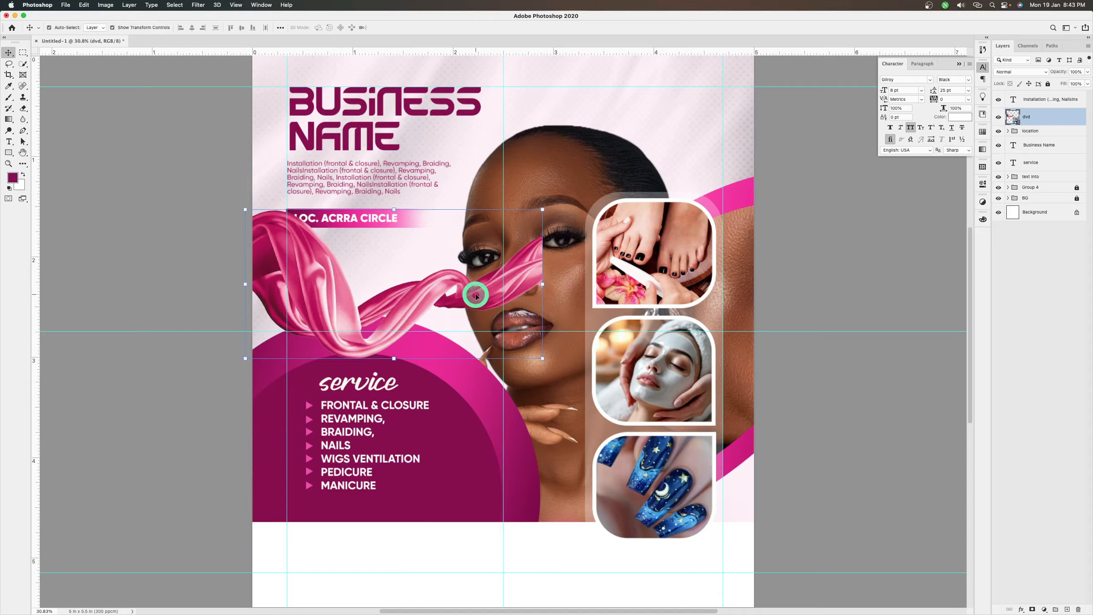
pyautogui.moveTo(420, 311); pyautogui.dragTo(416, 322)
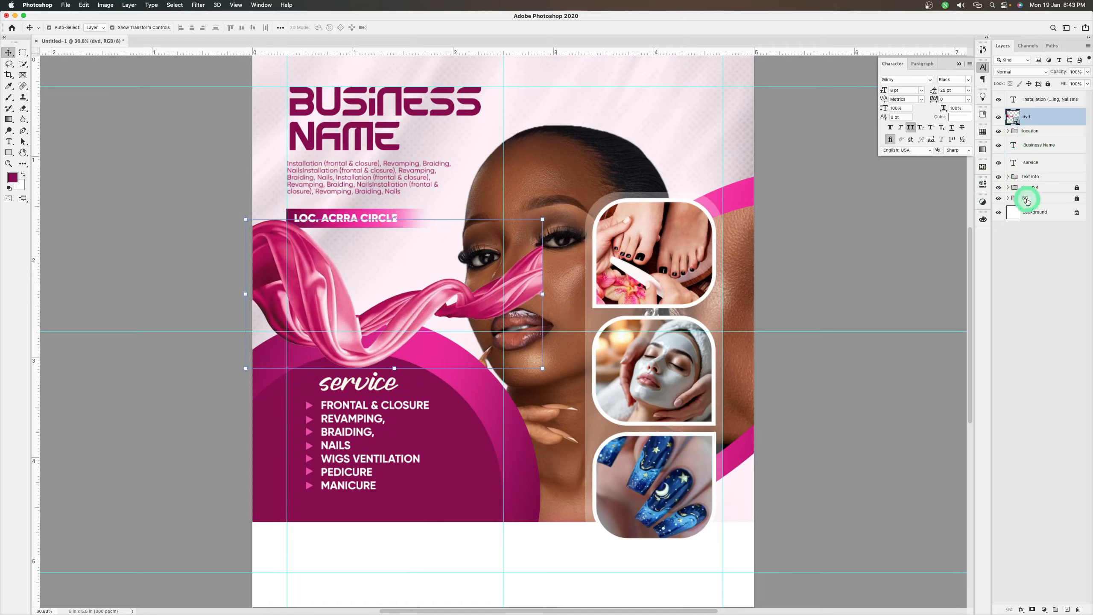
# Mask the fabric with the selection loaded from the woman's photo layer and invert the mask so the fabric passes behind her
pyautogui.click(1008, 198)
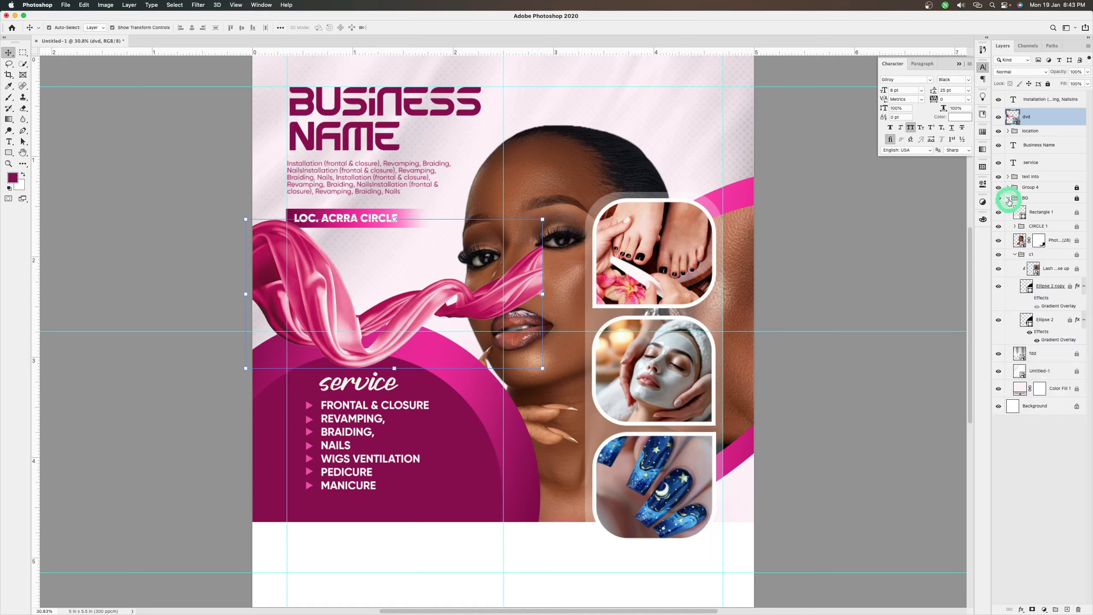
pyautogui.keyDown('super'); pyautogui.click(1020, 240); pyautogui.keyUp('super')
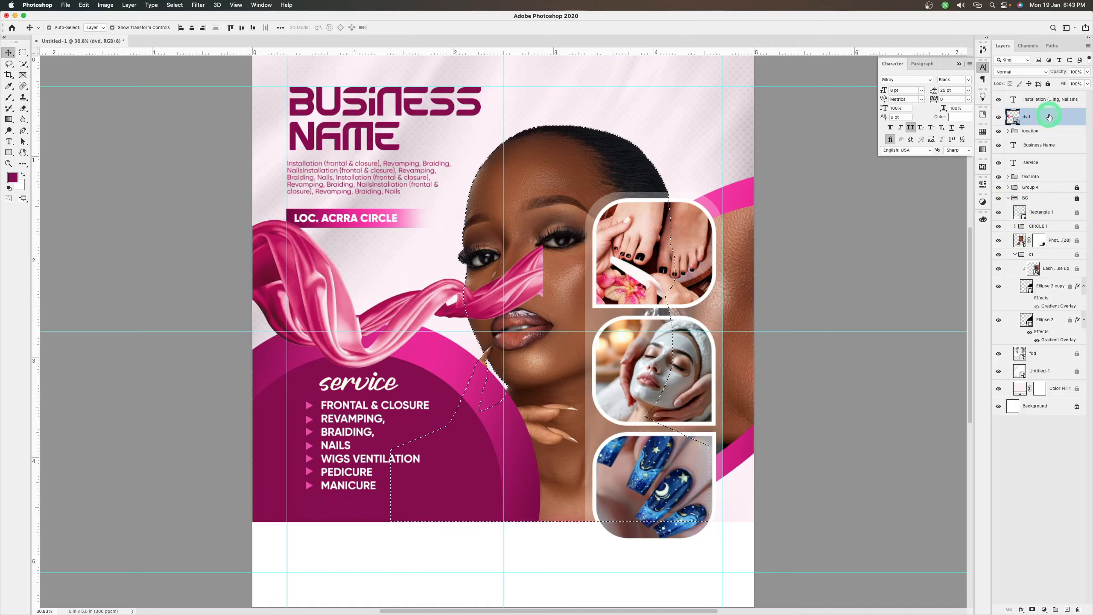
pyautogui.click(1036, 610)
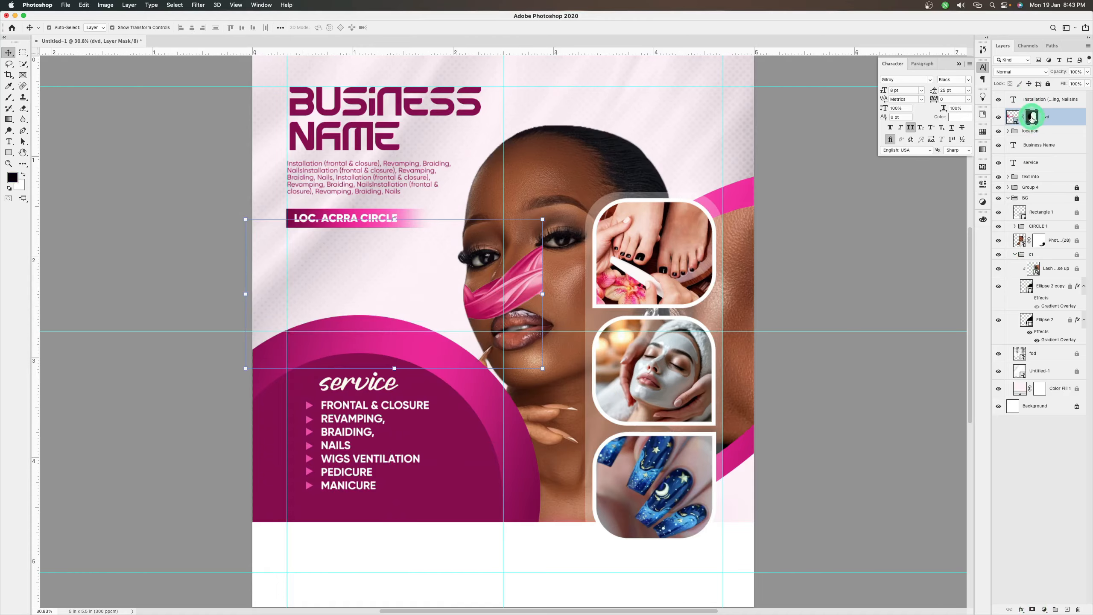
pyautogui.press('super+i')
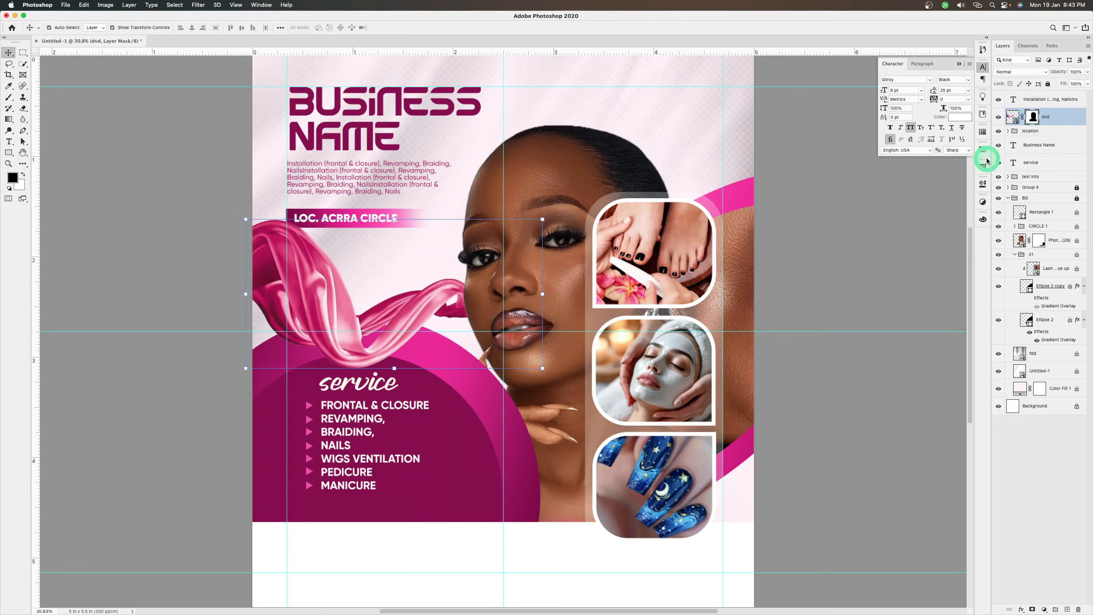
pyautogui.click(1015, 254)
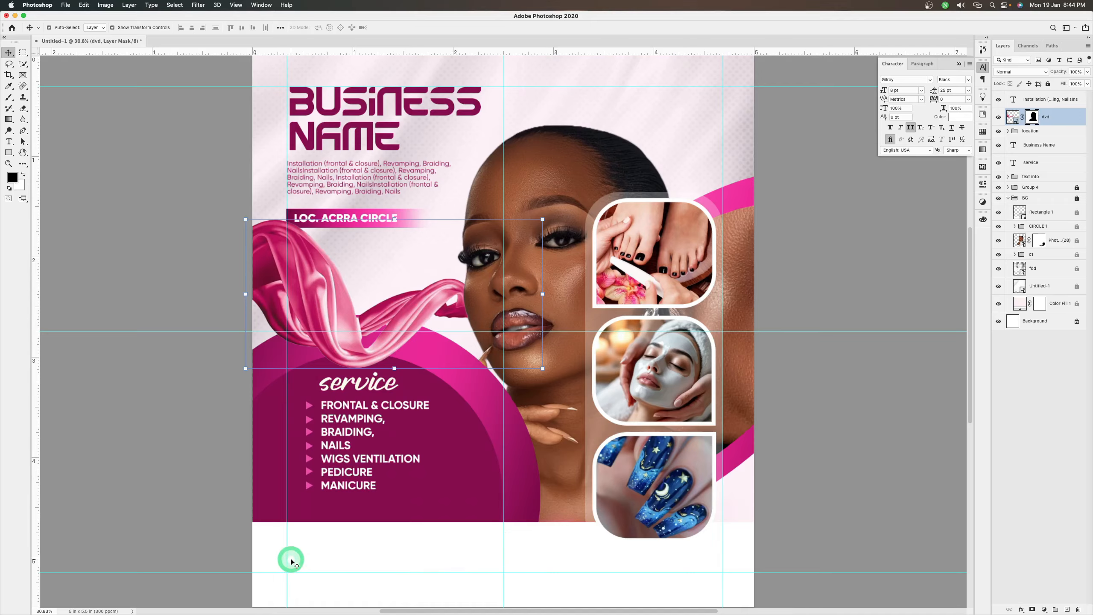
# Draw a rectangle about 795 by 174 px in the white strip below the services circle and give it a gradient fill
pyautogui.press('u')
pyautogui.moveTo(292, 554); pyautogui.dragTo(396, 573)
pyautogui.click(862, 234)
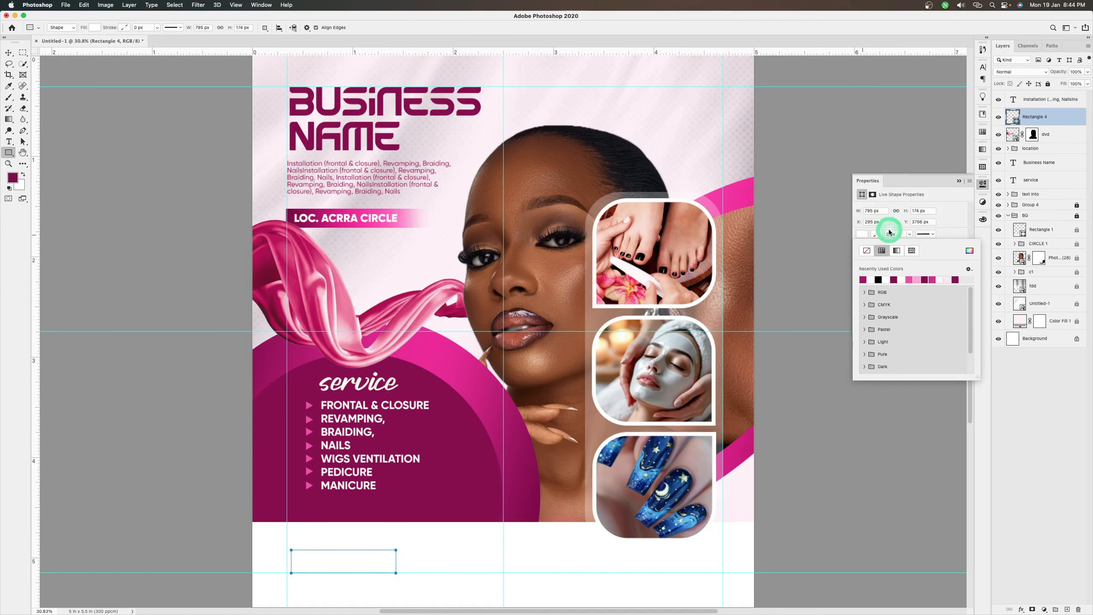
pyautogui.click(899, 251)
pyautogui.click(946, 234)
# Apply a gradient overlay to the new rectangle using the dark magenta, bright pink, dark magenta gradient
pyautogui.doubleClick(1057, 117)
pyautogui.click(683, 316)
pyautogui.click(683, 316)
pyautogui.click(684, 327)
pyautogui.click(868, 249)
pyautogui.click(830, 308)
pyautogui.click(976, 216)
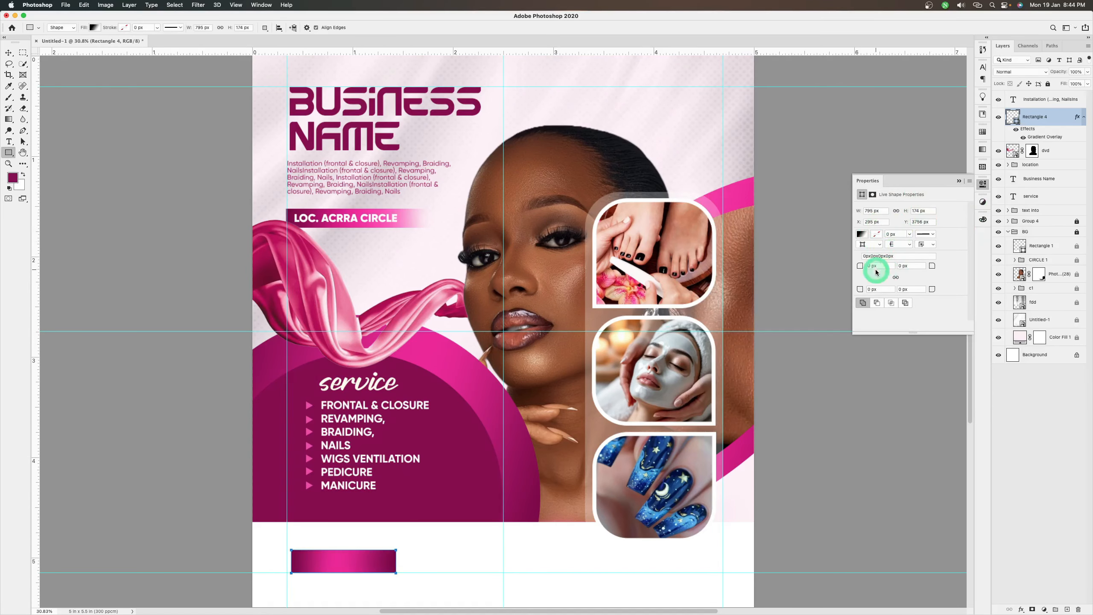
# Round the rectangle's corners fully into a pill shape and scale it down slightly
pyautogui.moveTo(860, 266); pyautogui.dragTo(943, 278)
pyautogui.press('v')
pyautogui.press('super+t')
pyautogui.moveTo(338, 551); pyautogui.dragTo(340, 550)
pyautogui.press('Return')
pyautogui.click(1058, 413)
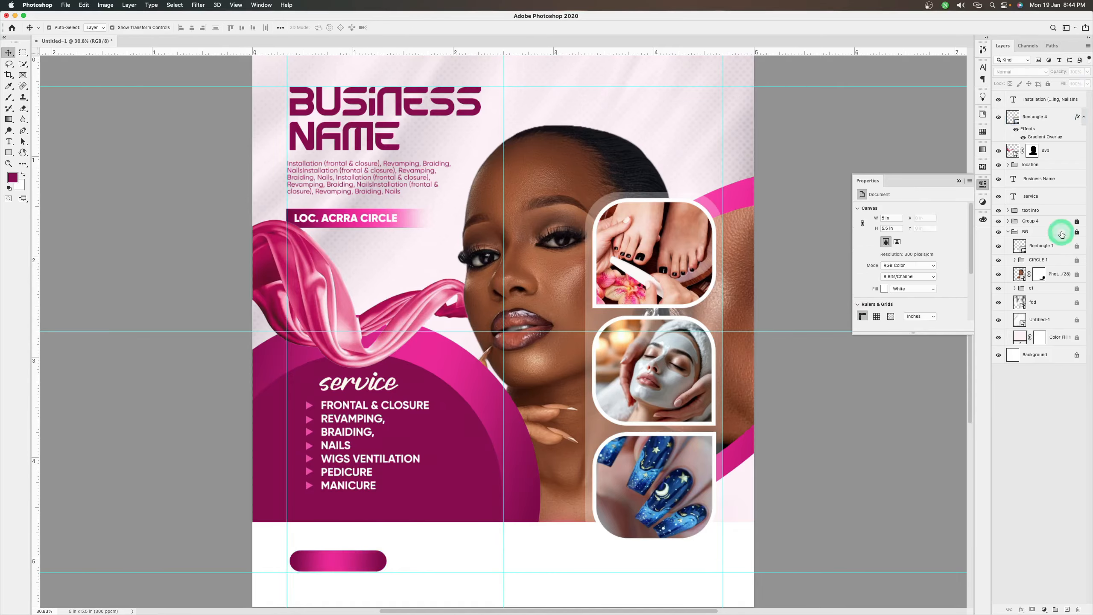
# Bring the pill shape's layer above the description and change its gradient overlay to run from pink to dark magenta
pyautogui.moveTo(1046, 116); pyautogui.dragTo(1037, 92)
pyautogui.doubleClick(1057, 100)
pyautogui.click(710, 327)
pyautogui.click(834, 250)
pyautogui.moveTo(833, 362)
pyautogui.mouseDown()
pyautogui.moveTo(756, 369)
pyautogui.moveTo(834, 363)
pyautogui.mouseUp()
pyautogui.click(823, 238)
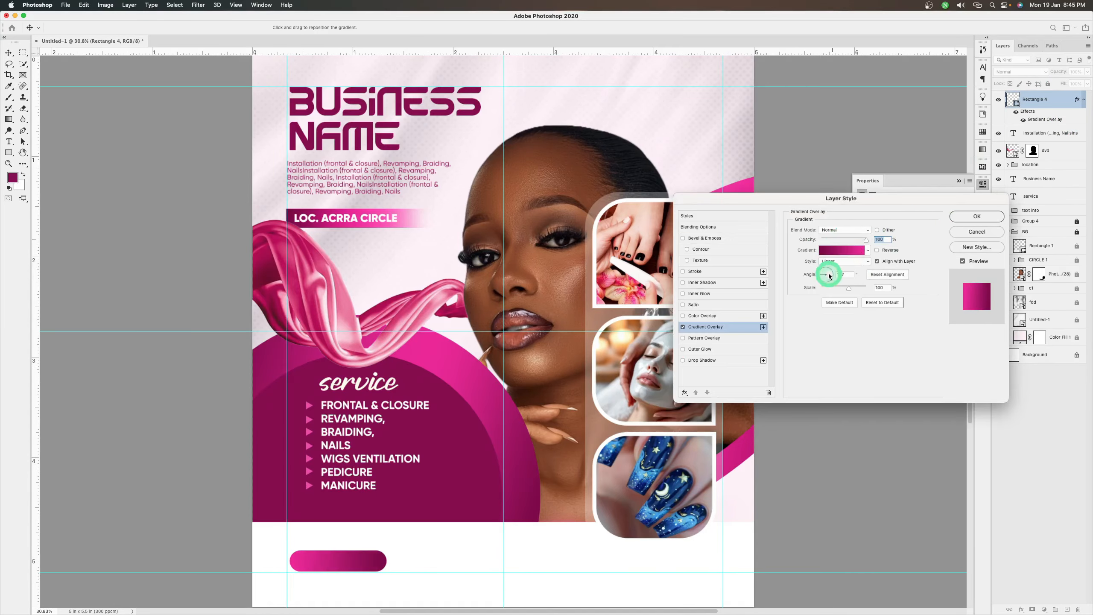
pyautogui.press('Return')
# Add the white text "call now" and centre it on the pill shape
pyautogui.press('t')
pyautogui.click(441, 575)
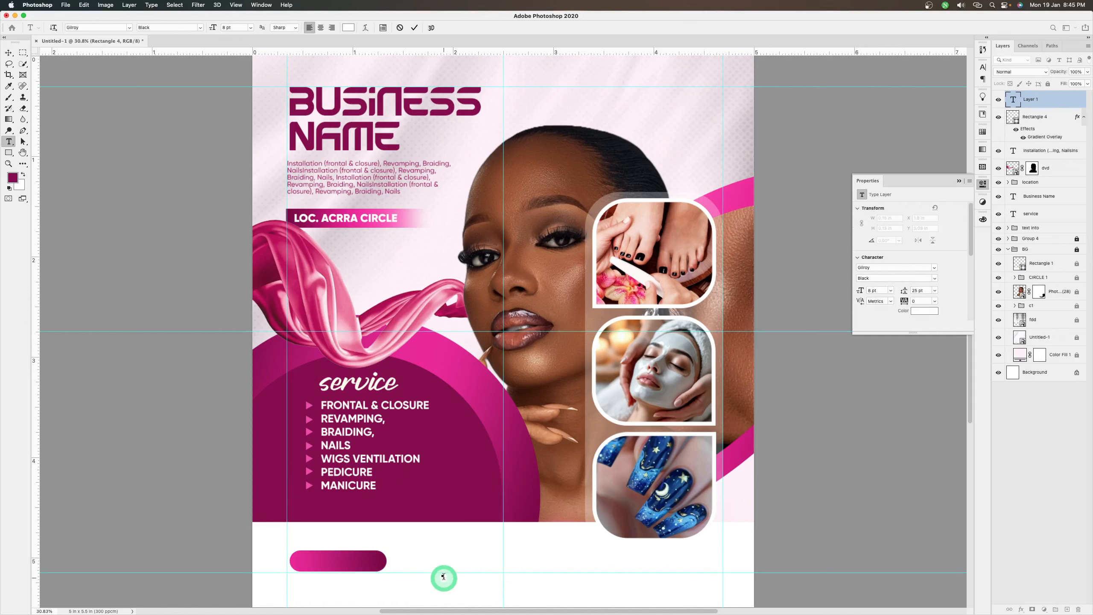
pyautogui.press('super+Return')
pyautogui.press('v')
pyautogui.moveTo(507, 571); pyautogui.dragTo(375, 559)
# Add a line of placeholder phone number text beside the CALL NOW button and colour it dark magenta
pyautogui.press('t')
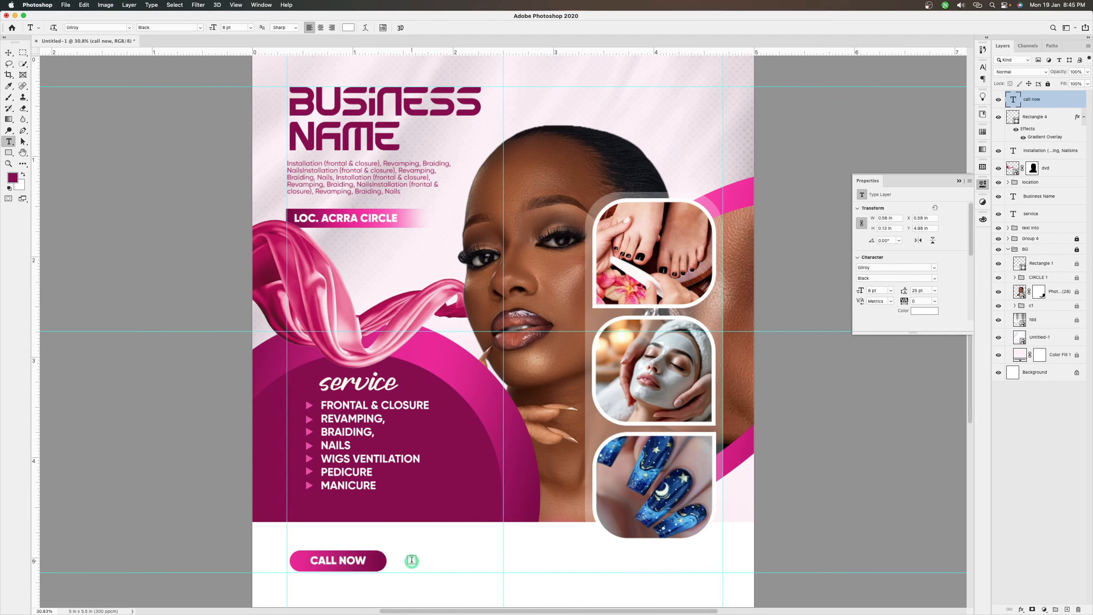
pyautogui.click(412, 561)
pyautogui.write('000000000a')
pyautogui.press('super+a')
pyautogui.click(924, 310)
pyautogui.click(448, 483)
pyautogui.press('Return')
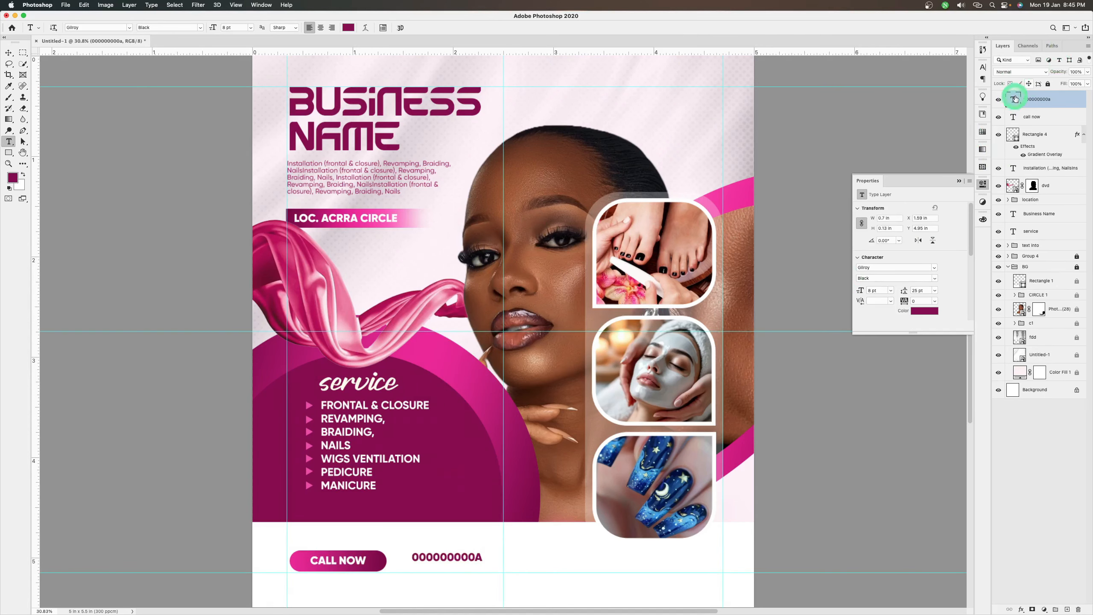
# Replace the placeholder text with two zero-filled phone numbers separated by a slash
pyautogui.doubleClick(1013, 99)
pyautogui.write('0 000 0000 / 0 000 0000')
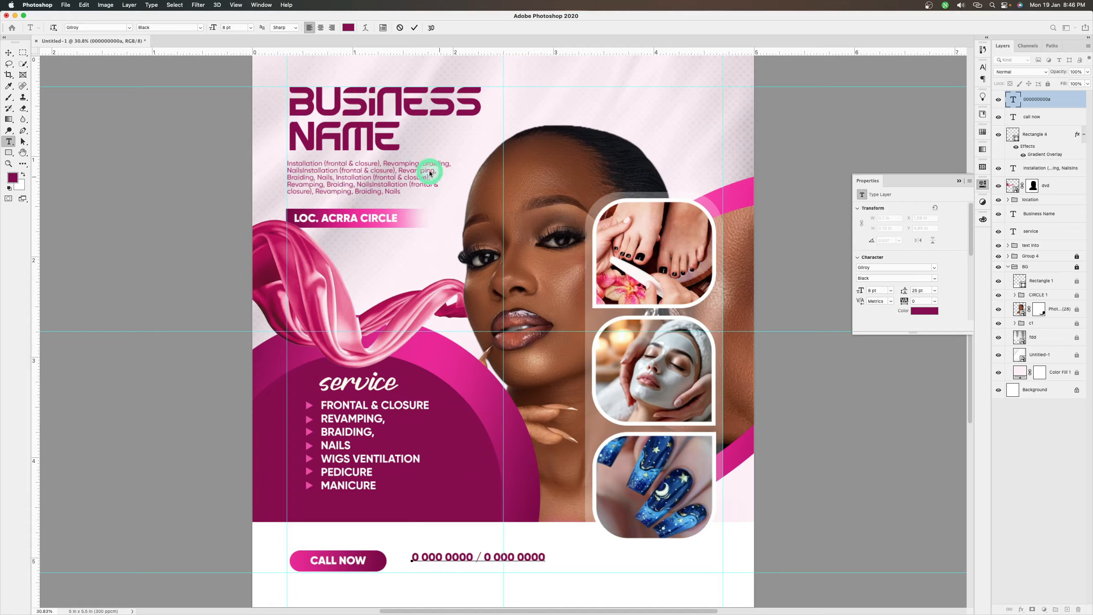
pyautogui.click(415, 29)
pyautogui.press('v')
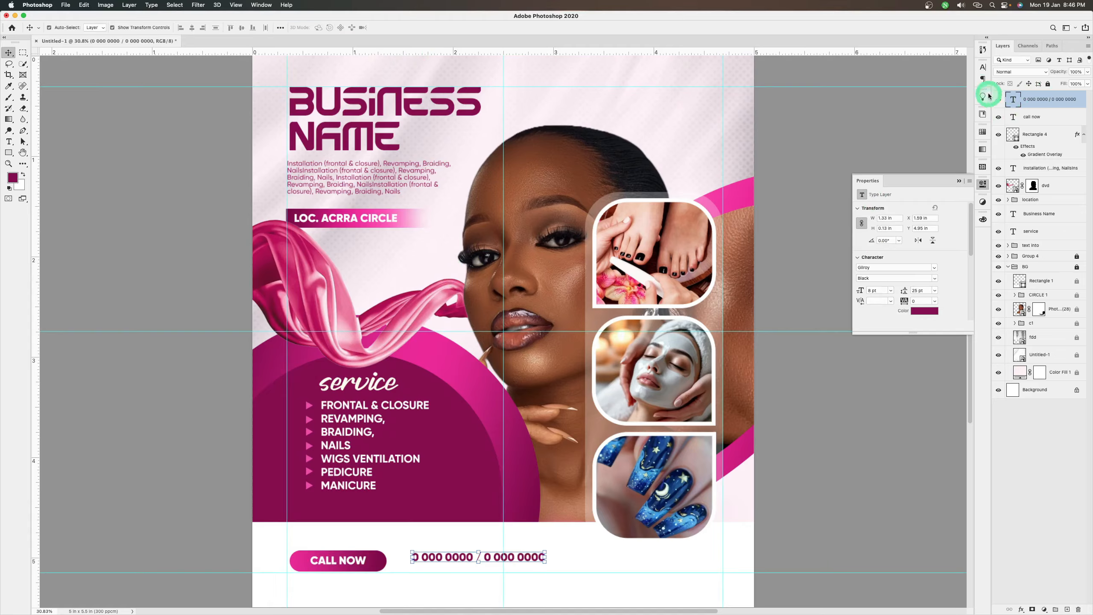
# Set the phone number text to 12 pt and align it with the CALL NOW button
pyautogui.click(983, 71)
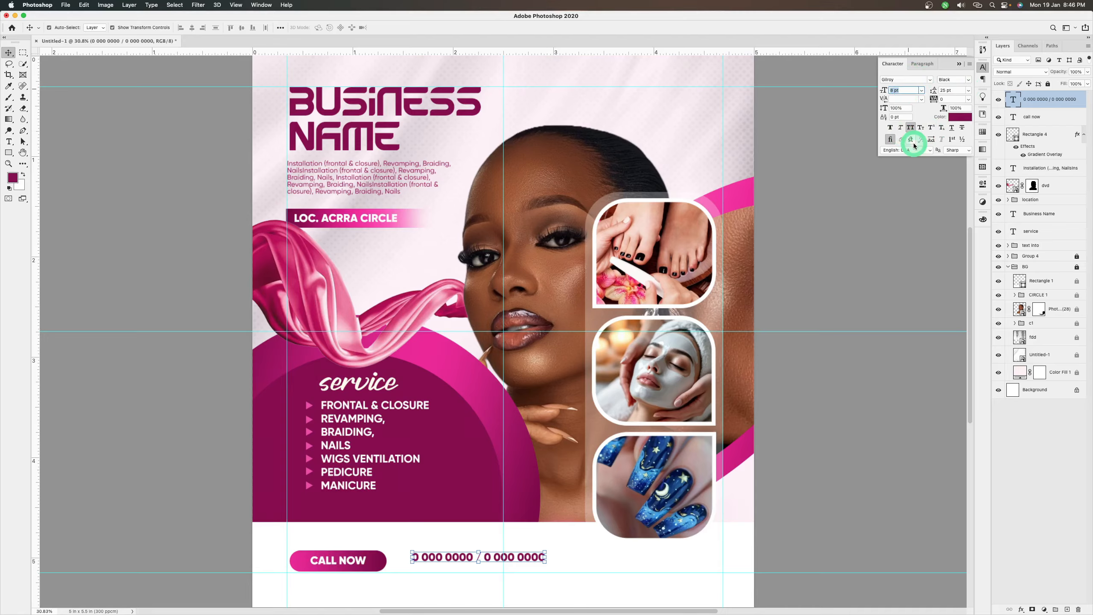
pyautogui.press('Return')
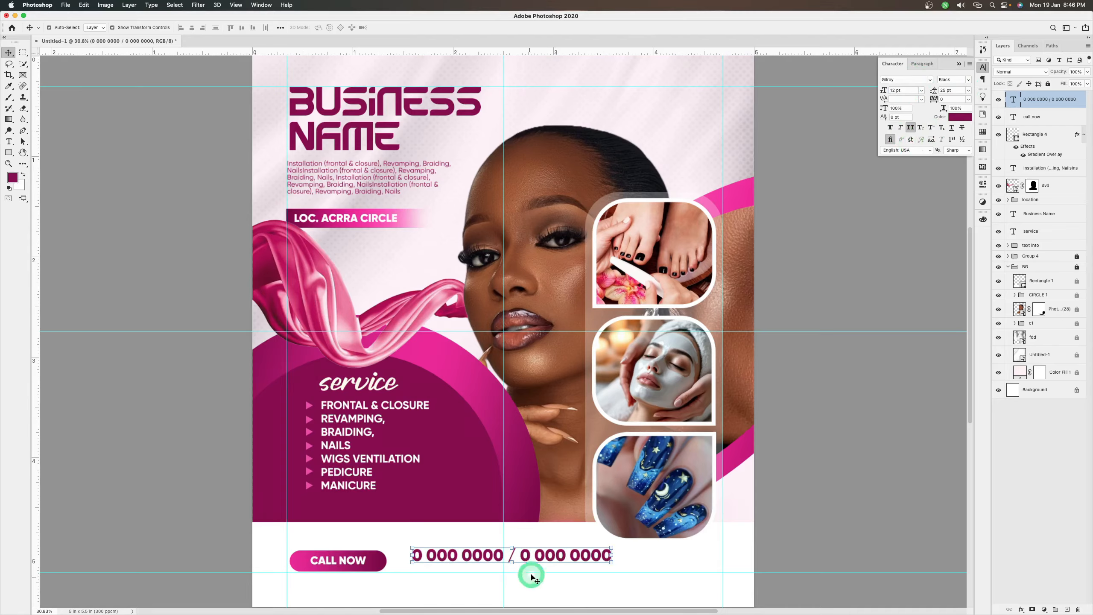
pyautogui.moveTo(545, 557); pyautogui.dragTo(541, 563)
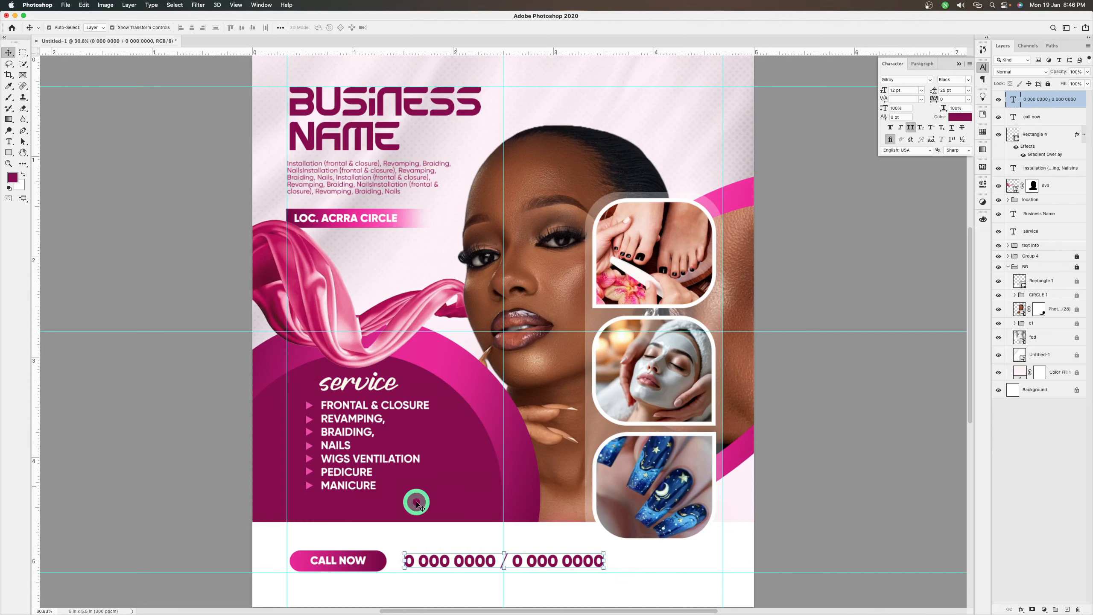
# Place the makeup brushes image showing two white cups from the make-up flyer folder into the flyer
pyautogui.click(66, 5)
pyautogui.click(256, 200)
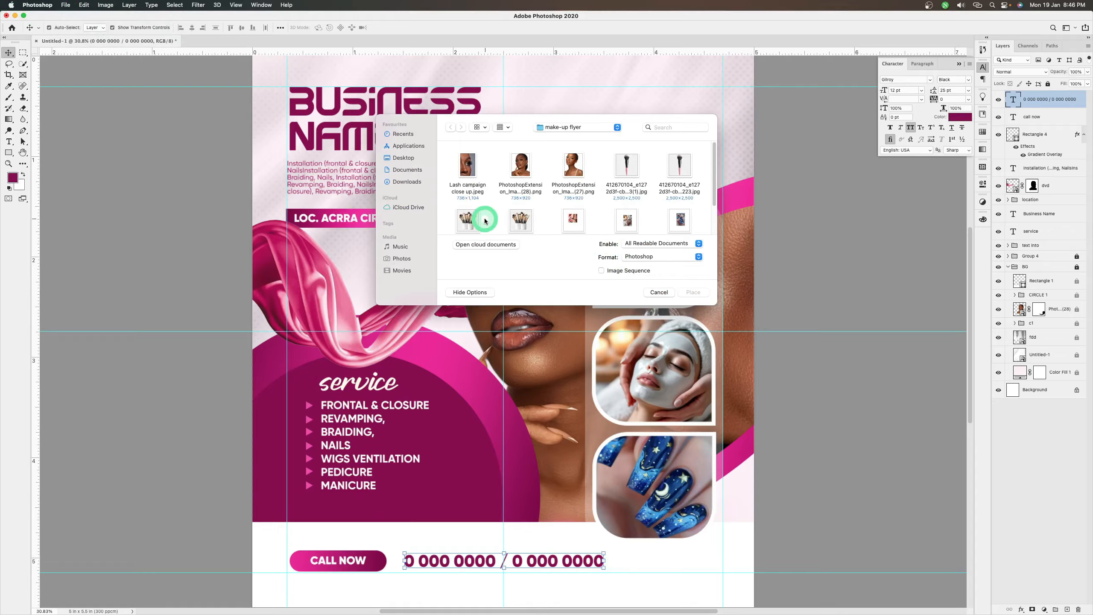
pyautogui.click(484, 221)
pyautogui.click(694, 292)
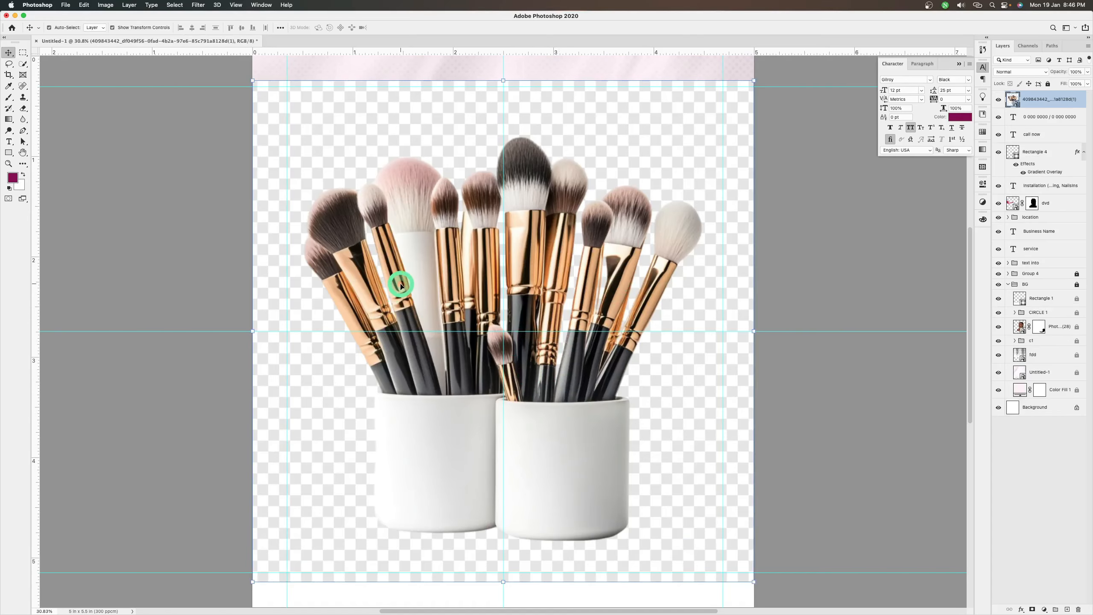
pyautogui.press('Return')
# Select the makeup brushes and white cups as the subject and touch up the selection among the brush handles
pyautogui.press('w')
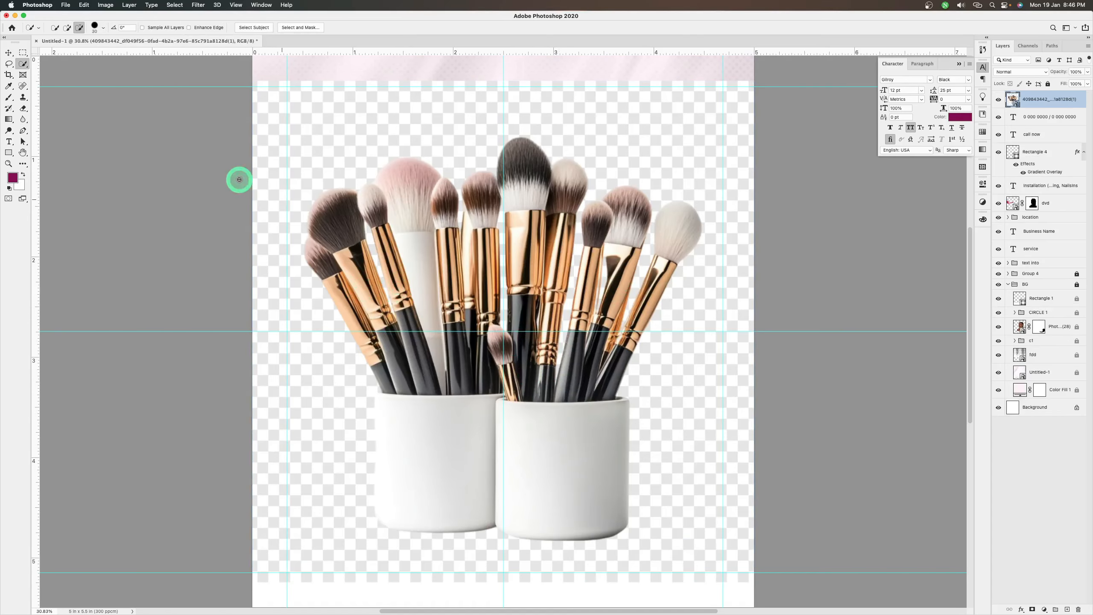
pyautogui.click(253, 28)
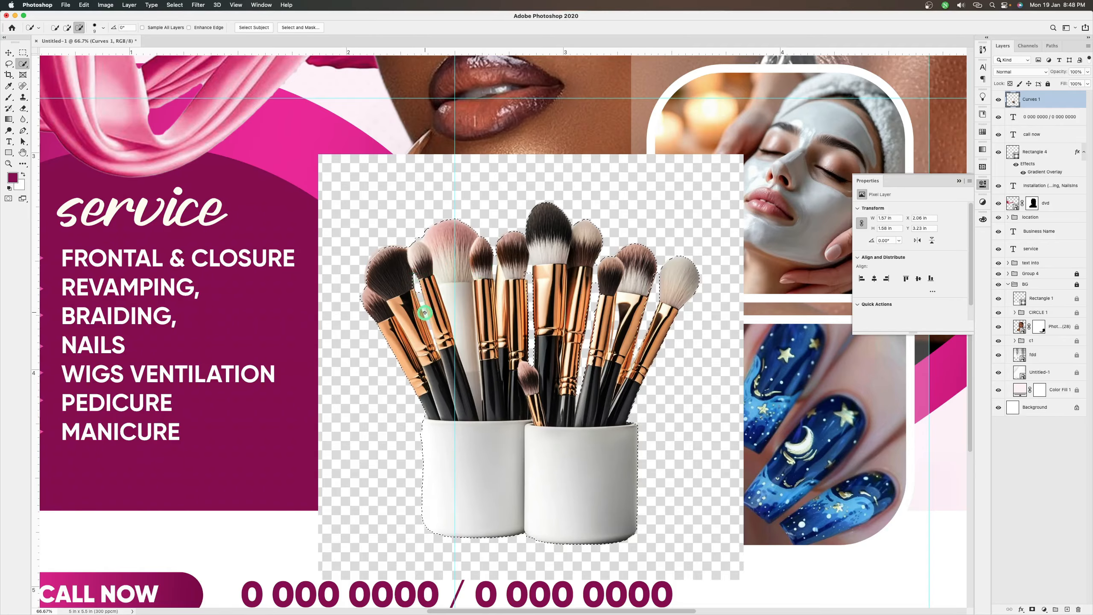
pyautogui.moveTo(422, 299); pyautogui.dragTo(432, 310)
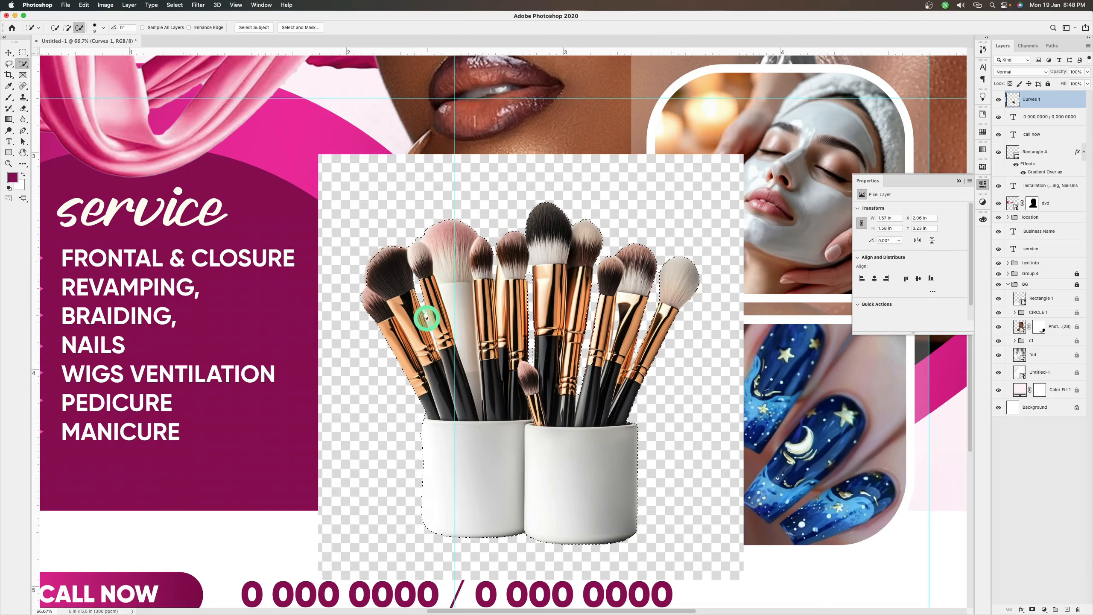
# Refine the selection edge with Smart Radius, a 4 px radius, 19% contrast and some smoothing, and output it as a layer mask
pyautogui.click(302, 28)
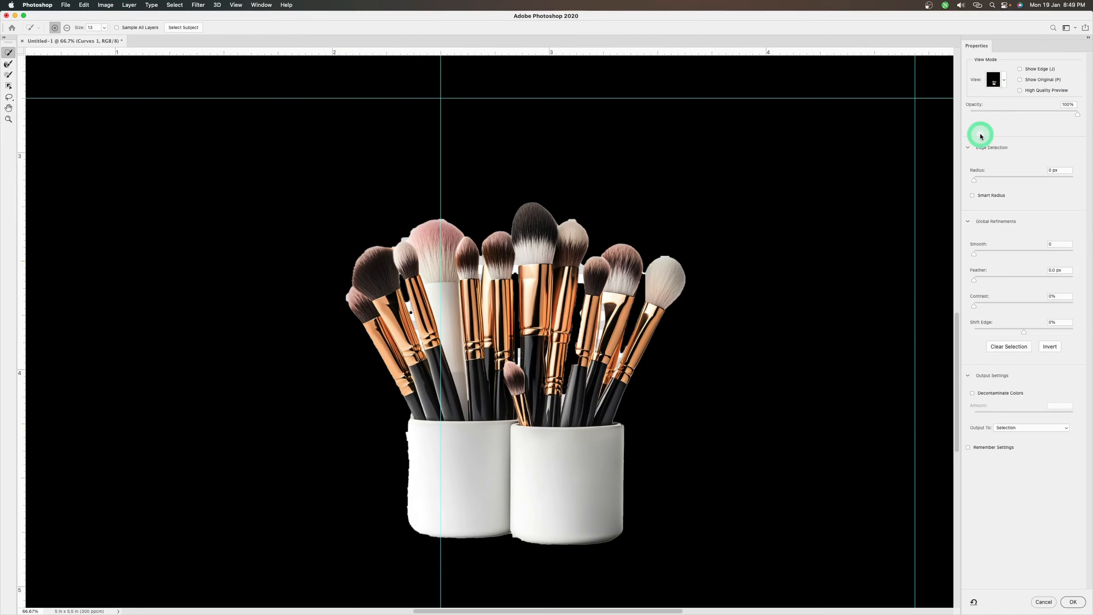
pyautogui.click(973, 196)
pyautogui.moveTo(974, 178); pyautogui.dragTo(995, 178)
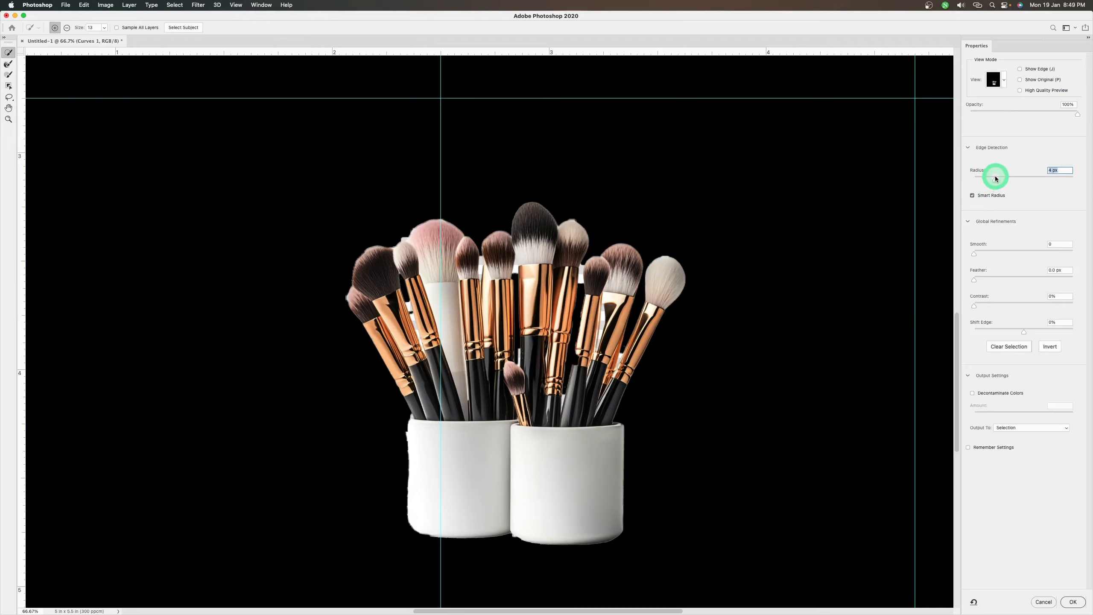
pyautogui.click(993, 305)
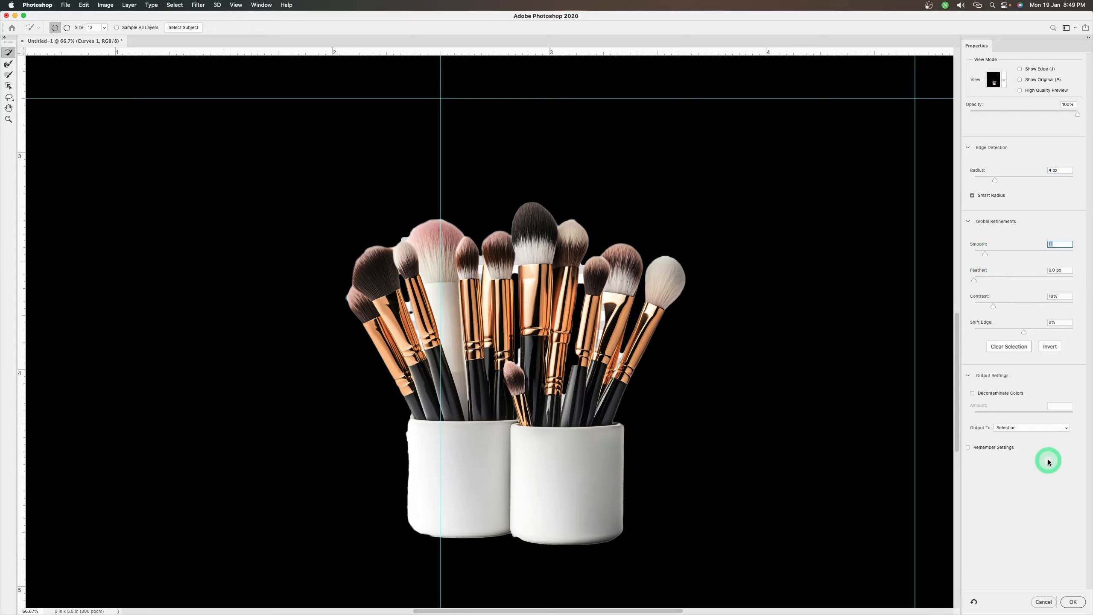
pyautogui.click(1032, 430)
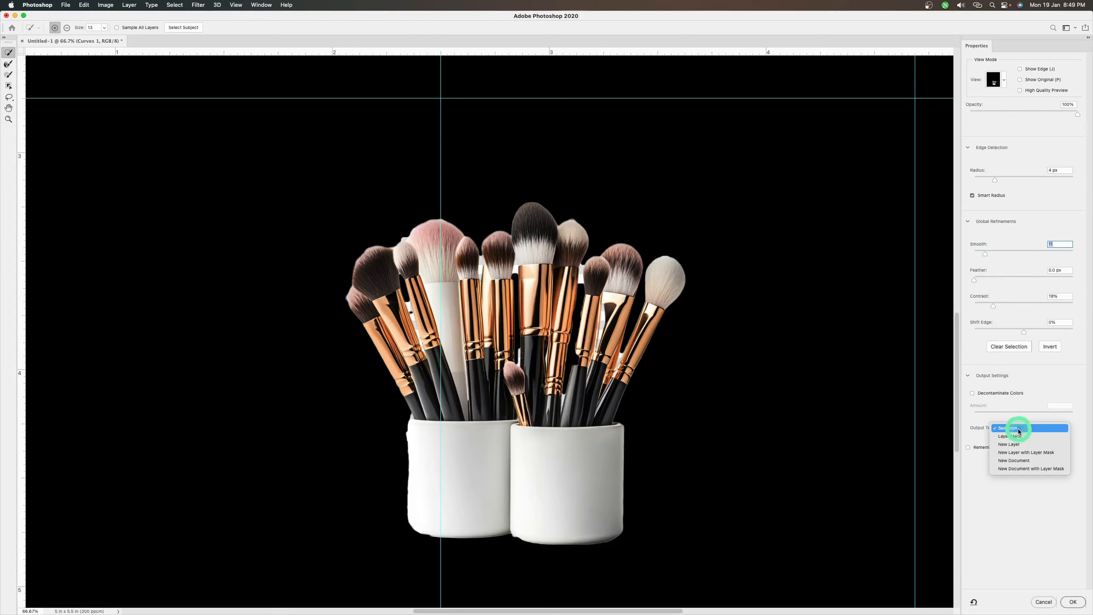
pyautogui.click(1013, 437)
pyautogui.click(1074, 602)
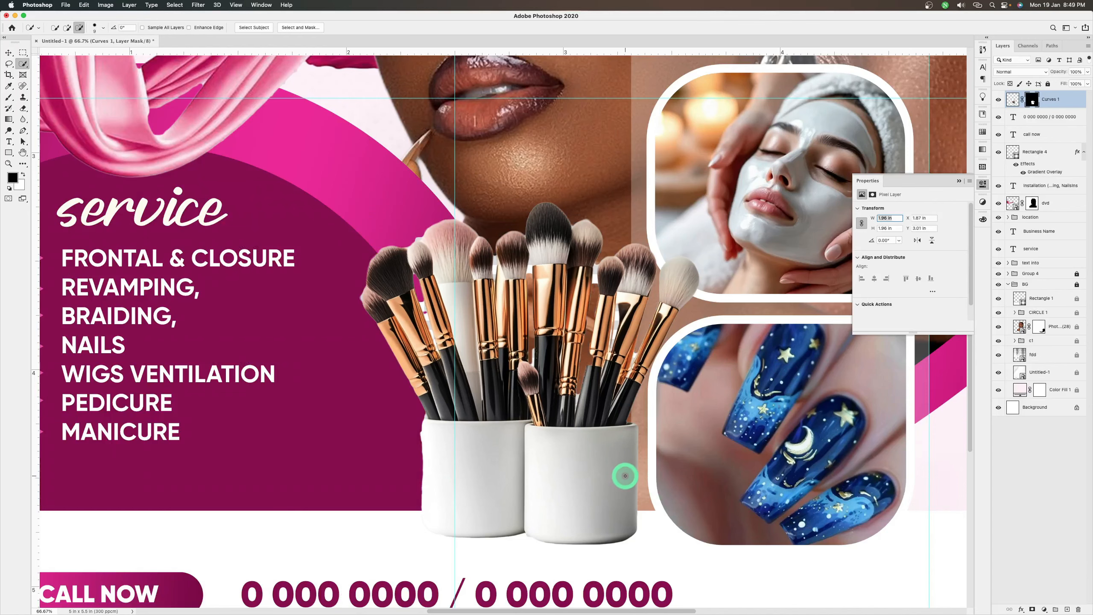
# Add a new empty layer and place it directly beneath the masked makeup brushes layer
pyautogui.press('b')
pyautogui.press('super+0')
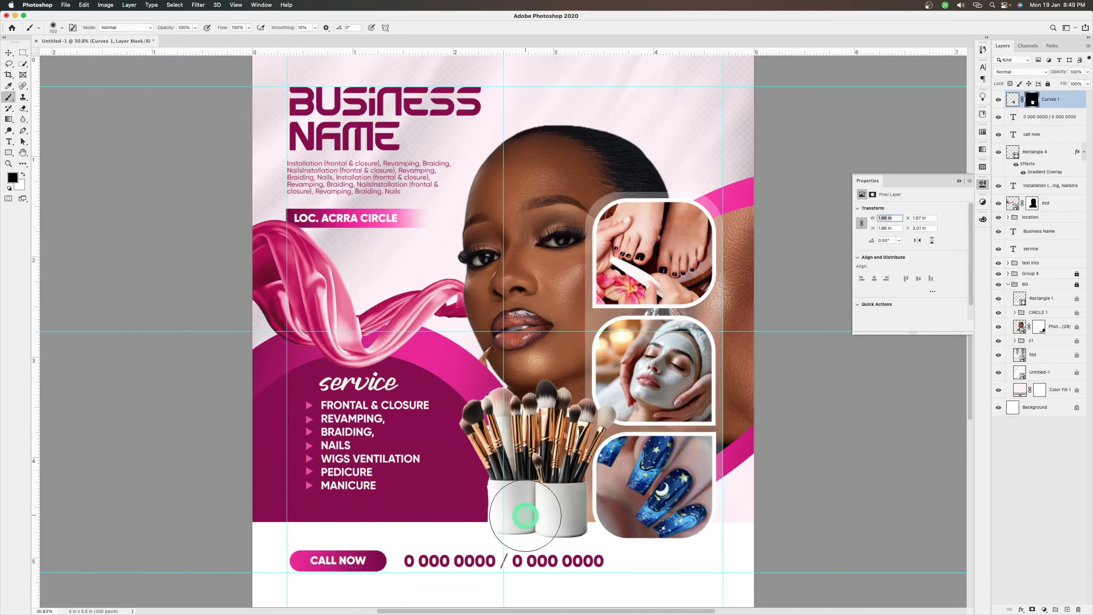
pyautogui.press('v')
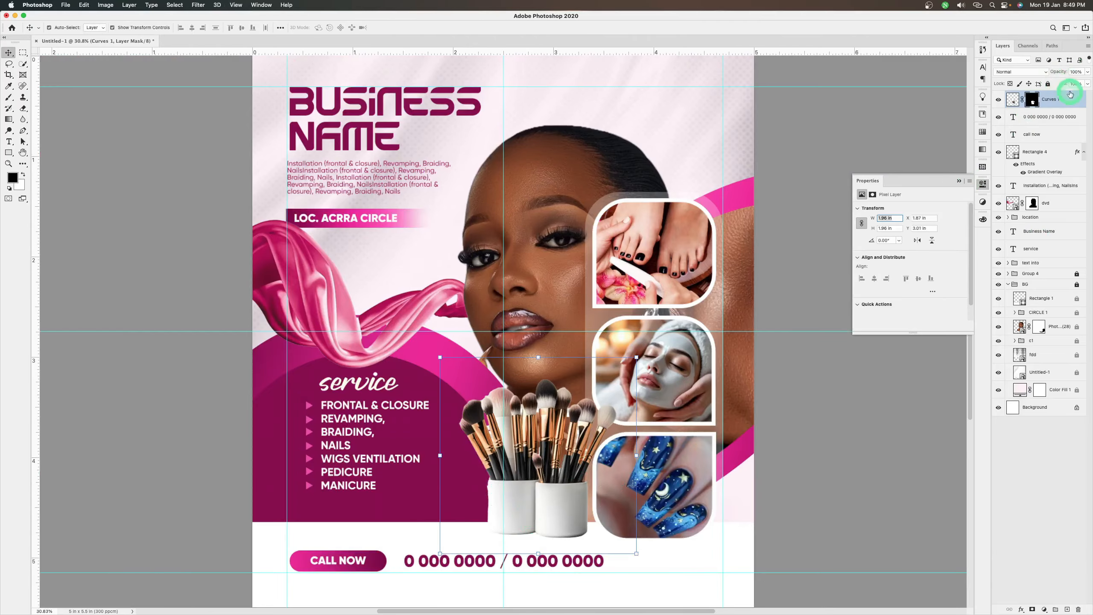
pyautogui.click(1068, 609)
pyautogui.moveTo(1054, 102); pyautogui.dragTo(1055, 125)
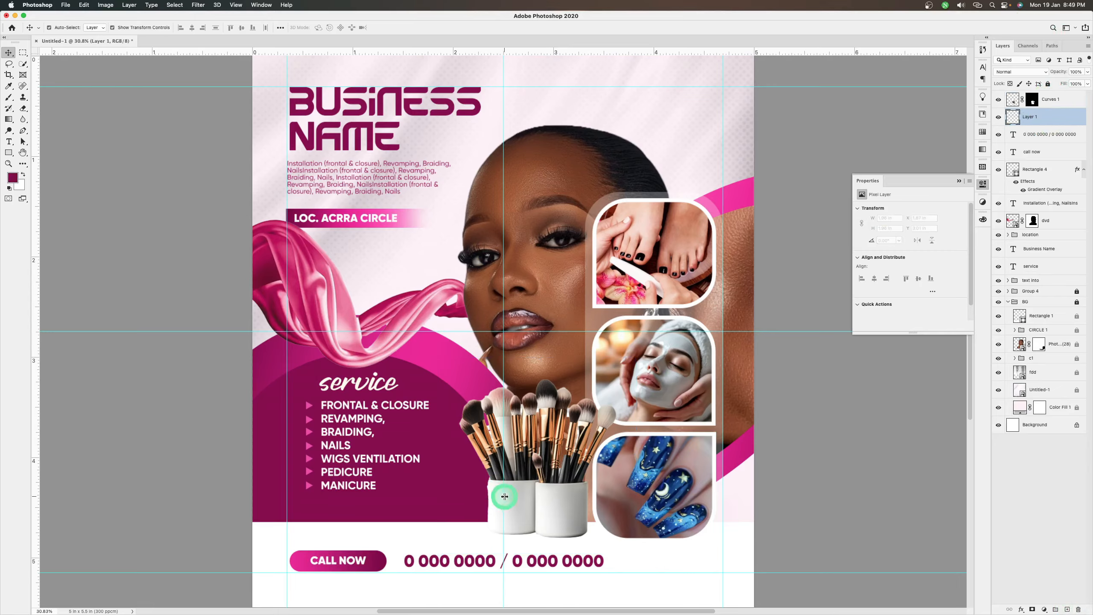
# Paint a soft black shadow under the two cups with a smaller brush and nudge it slightly upward
pyautogui.press('b')
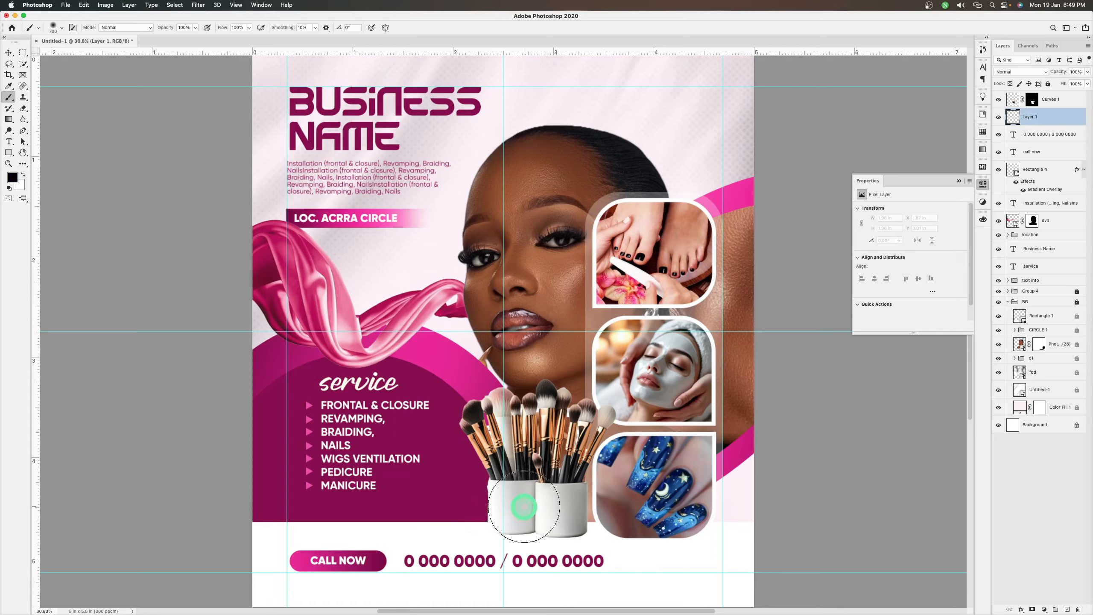
pyautogui.press('[')
pyautogui.press('[')
pyautogui.press('[')
pyautogui.press('[')
pyautogui.press('[')
pyautogui.press('[')
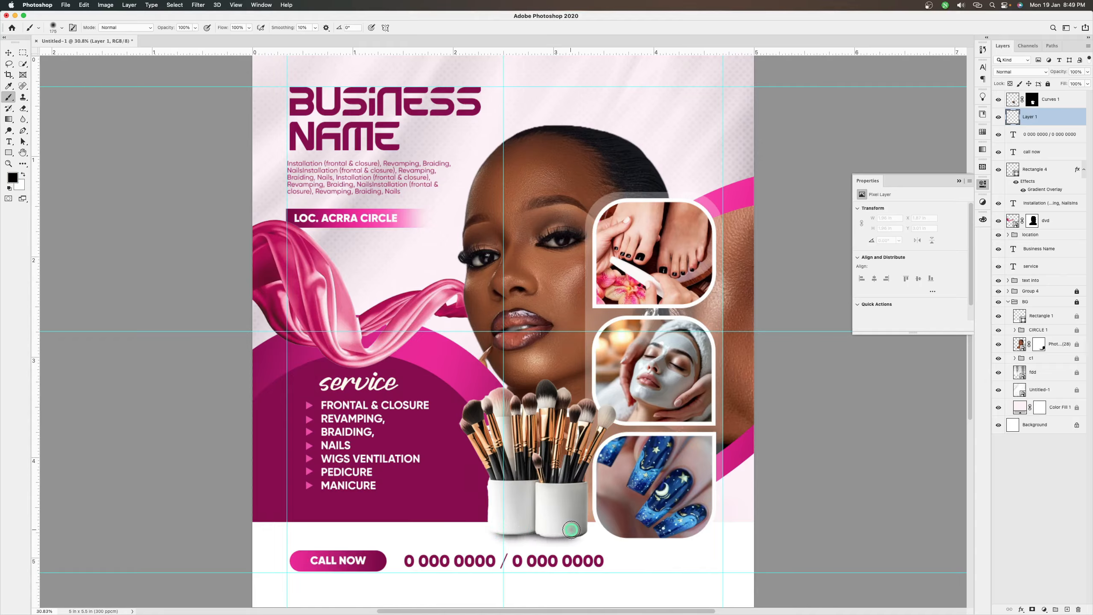
pyautogui.moveTo(571, 530); pyautogui.dragTo(508, 532)
pyautogui.press('v')
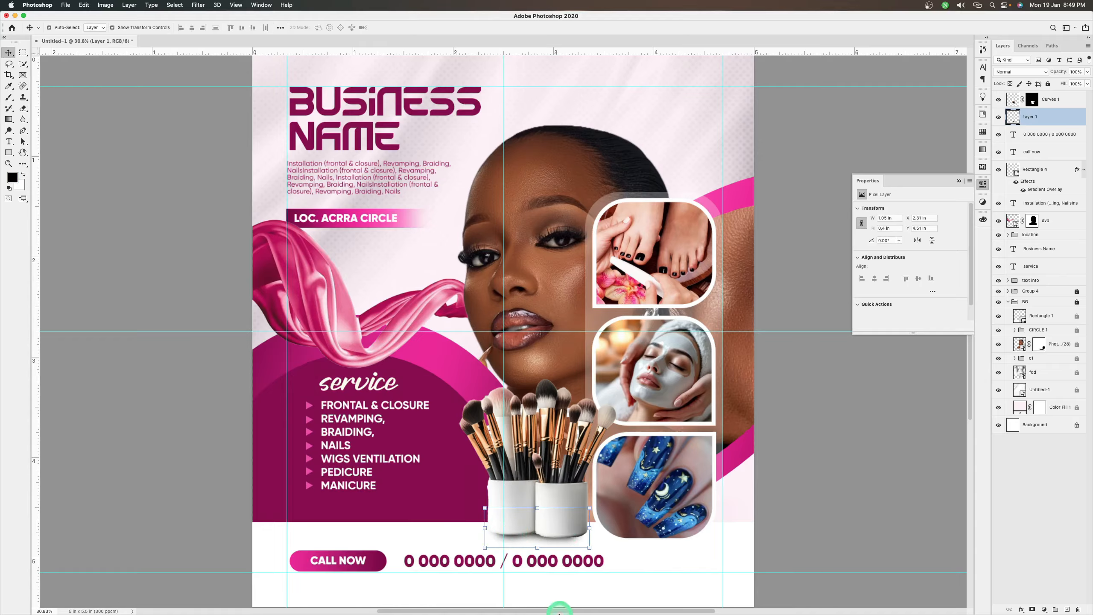
pyautogui.press('Up')
pyautogui.press('Up')
pyautogui.press('Up')
pyautogui.press('Up')
pyautogui.press('Up')
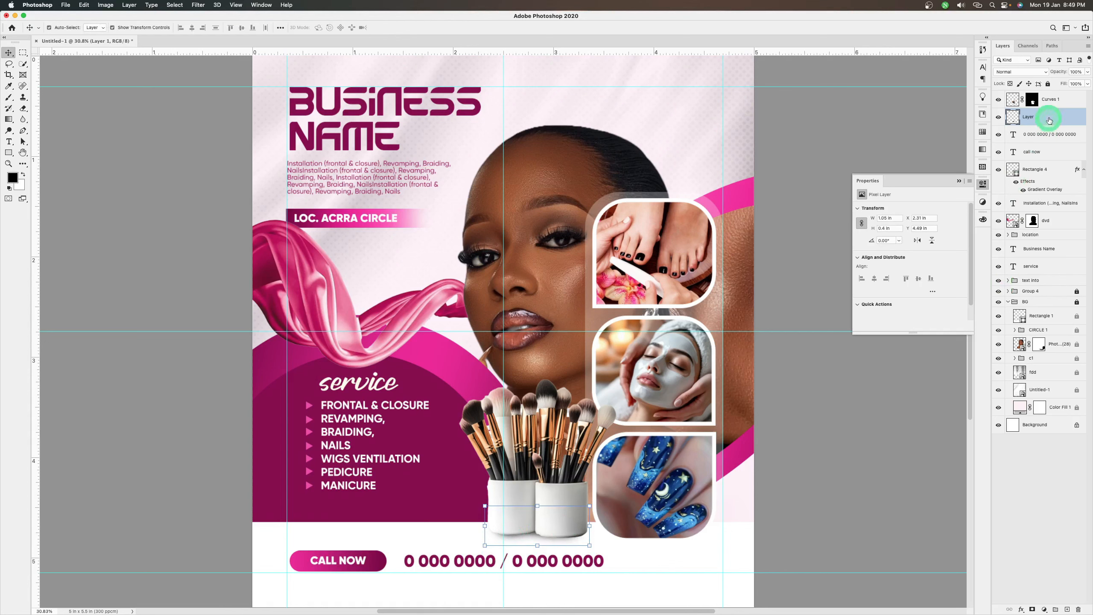
# Group the CALL NOW text and its button as "call now", and group that with the phone number text as "contact info"
pyautogui.click(1047, 137)
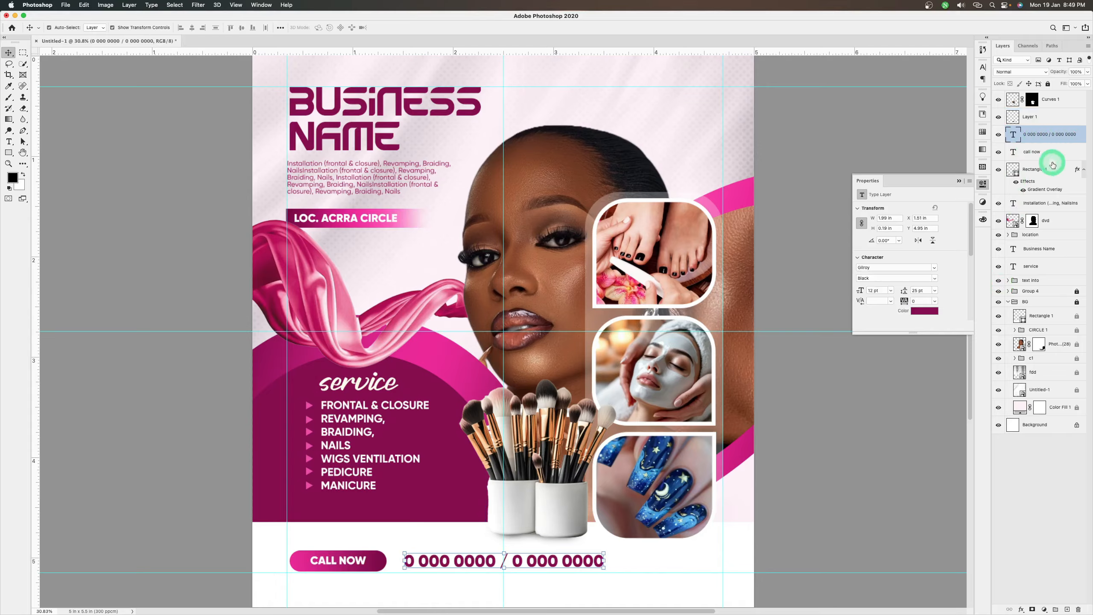
pyautogui.click(1052, 153)
pyautogui.keyDown('shift'); pyautogui.click(1051, 171); pyautogui.keyUp('shift')
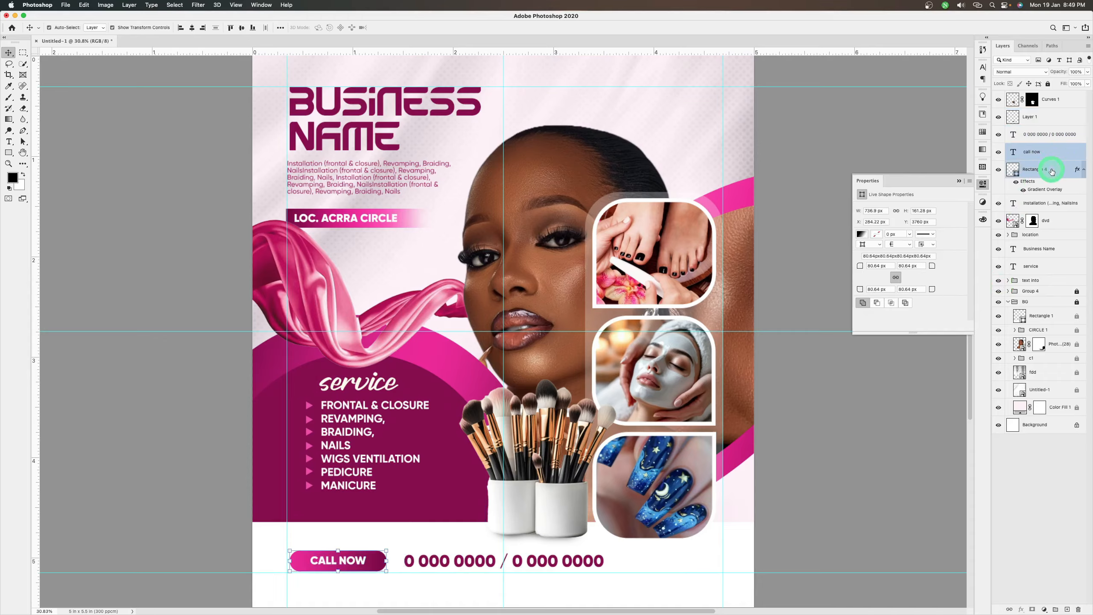
pyautogui.press('super+g')
pyautogui.click(1044, 156)
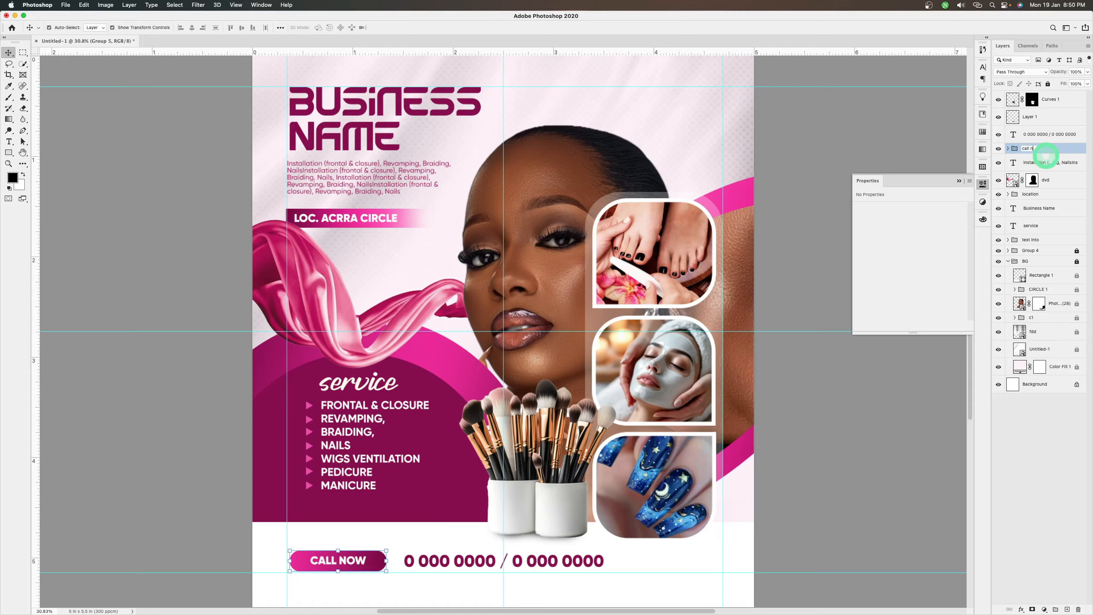
pyautogui.write('call now')
pyautogui.keyDown('shift'); pyautogui.click(1049, 138); pyautogui.keyUp('shift')
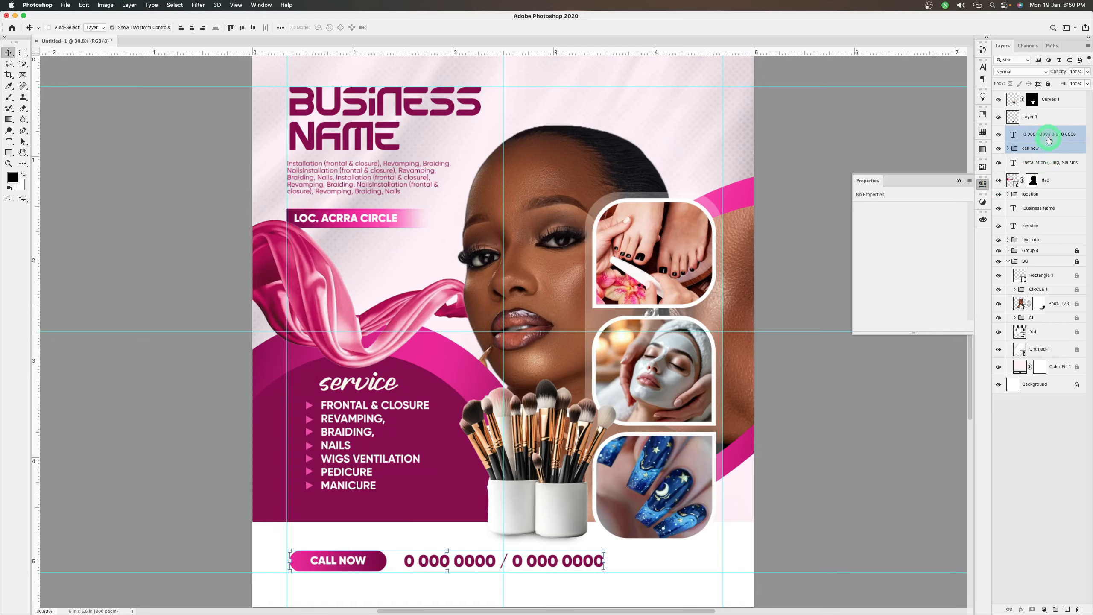
pyautogui.press('super+g')
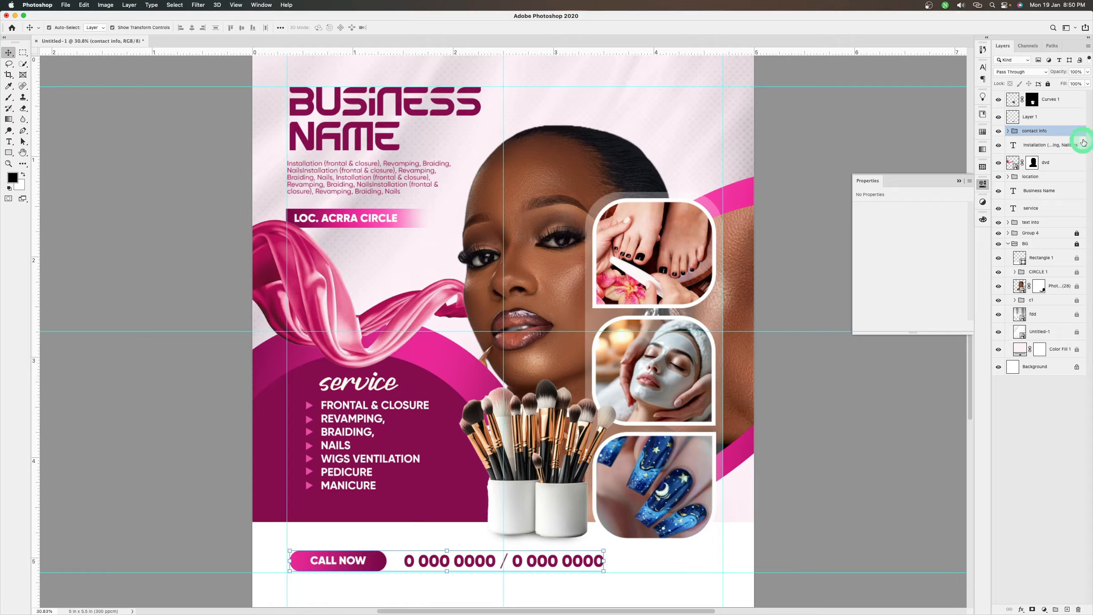
# Group the makeup brushes layer and its shadow as "tools", and collapse the BG group
pyautogui.click(1037, 120)
pyautogui.keyDown('shift'); pyautogui.click(1047, 105); pyautogui.keyUp('shift')
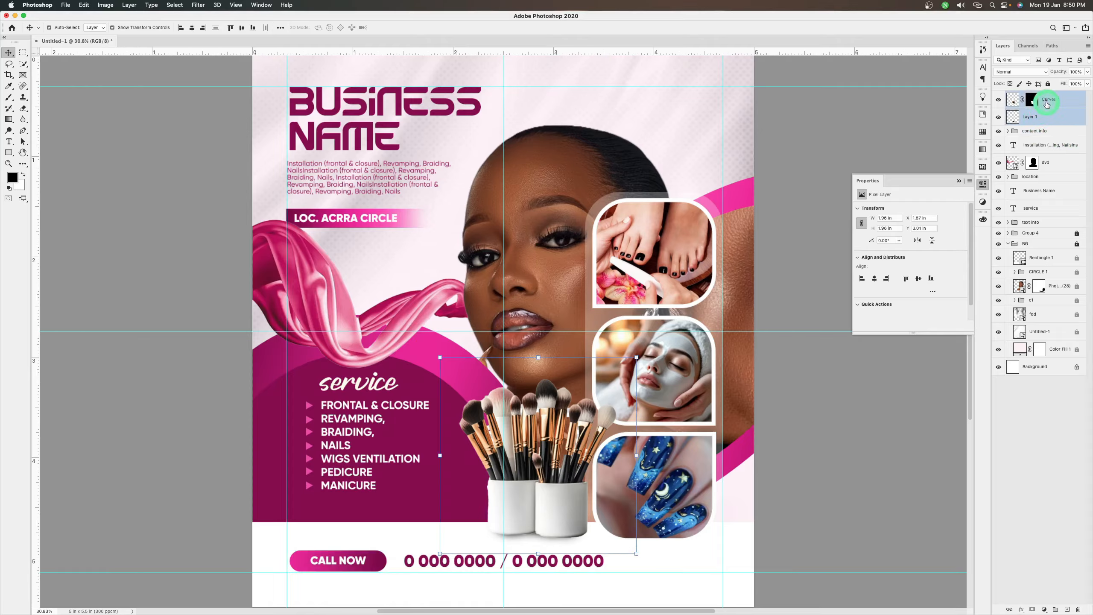
pyautogui.press('super+g')
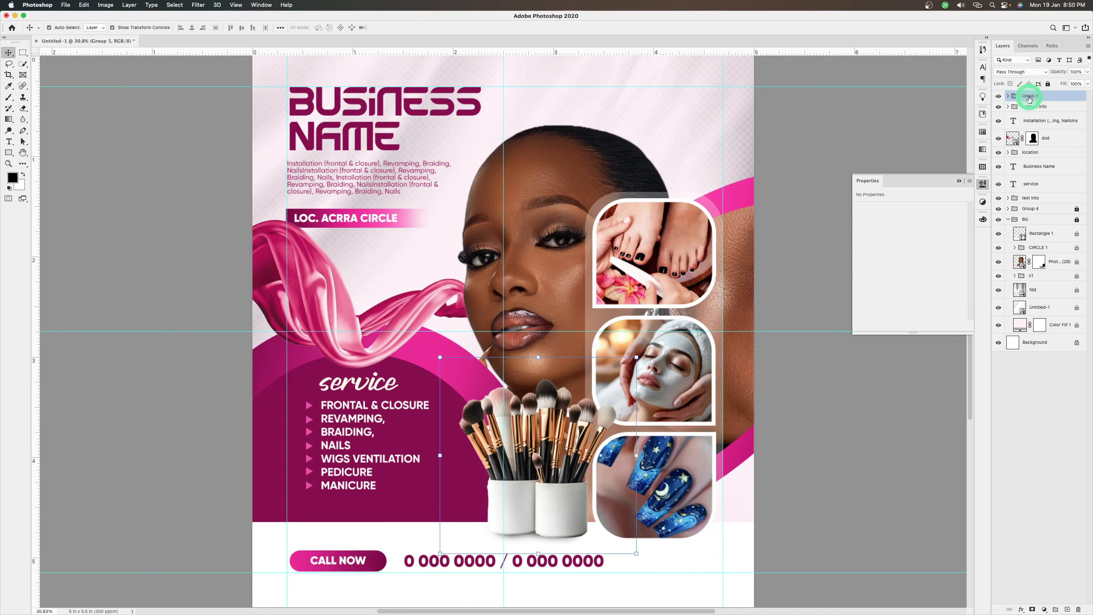
pyautogui.doubleClick(1029, 97)
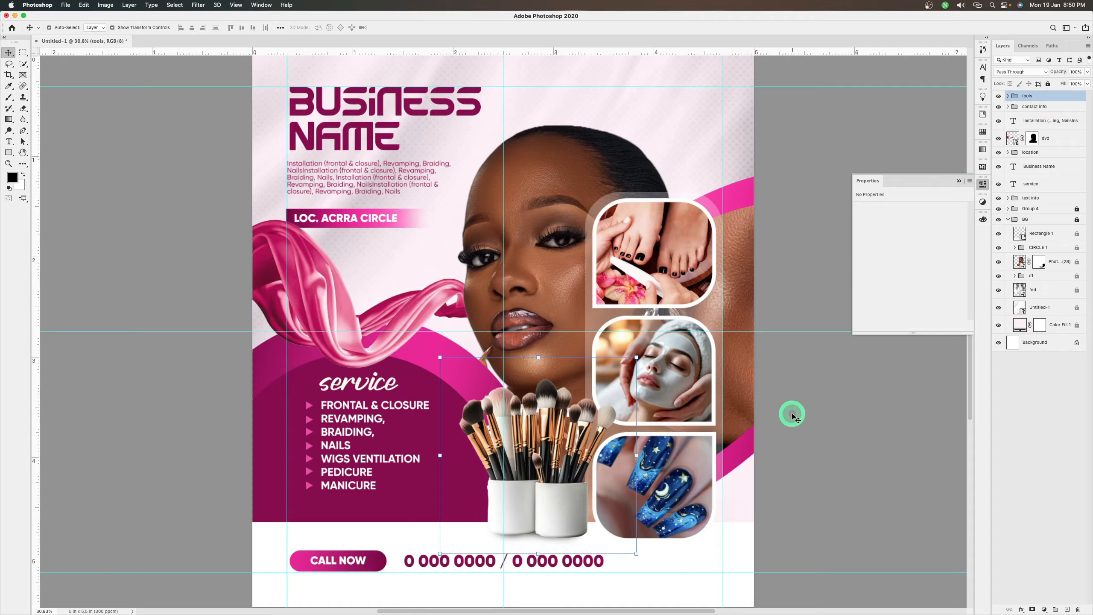
pyautogui.click(1007, 219)
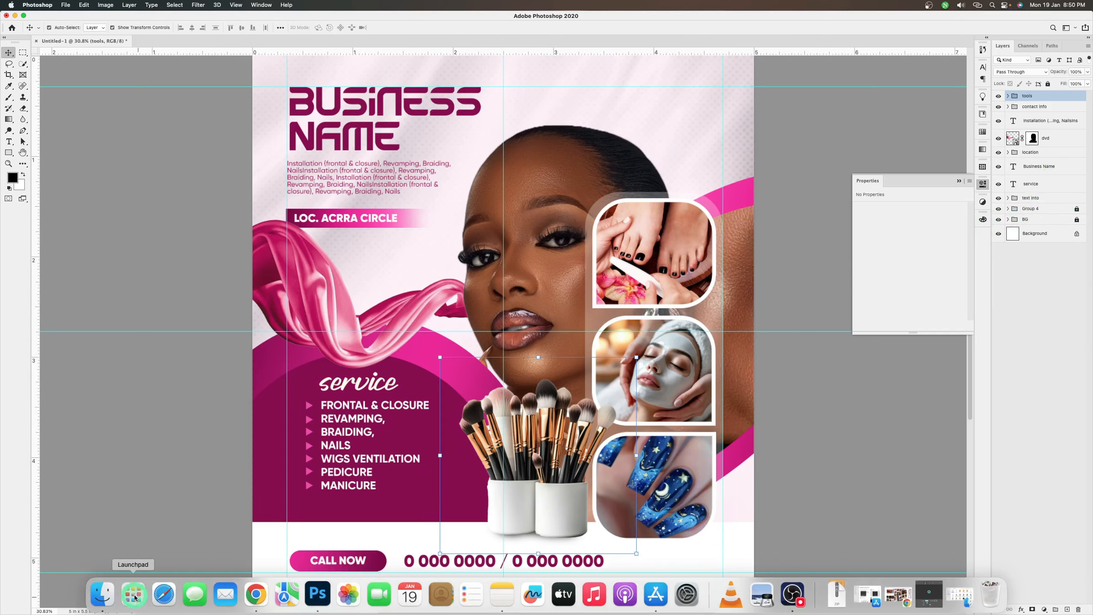
# Place the single pink-handled makeup brush image from the make-up flyer folder as an embedded object
pyautogui.click(66, 4)
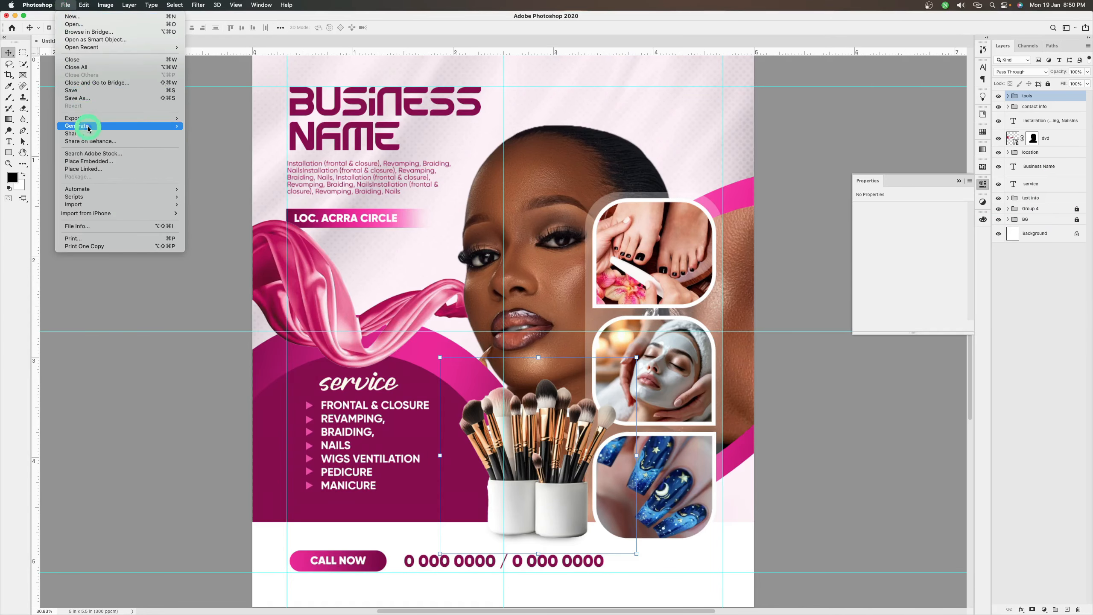
pyautogui.click(115, 161)
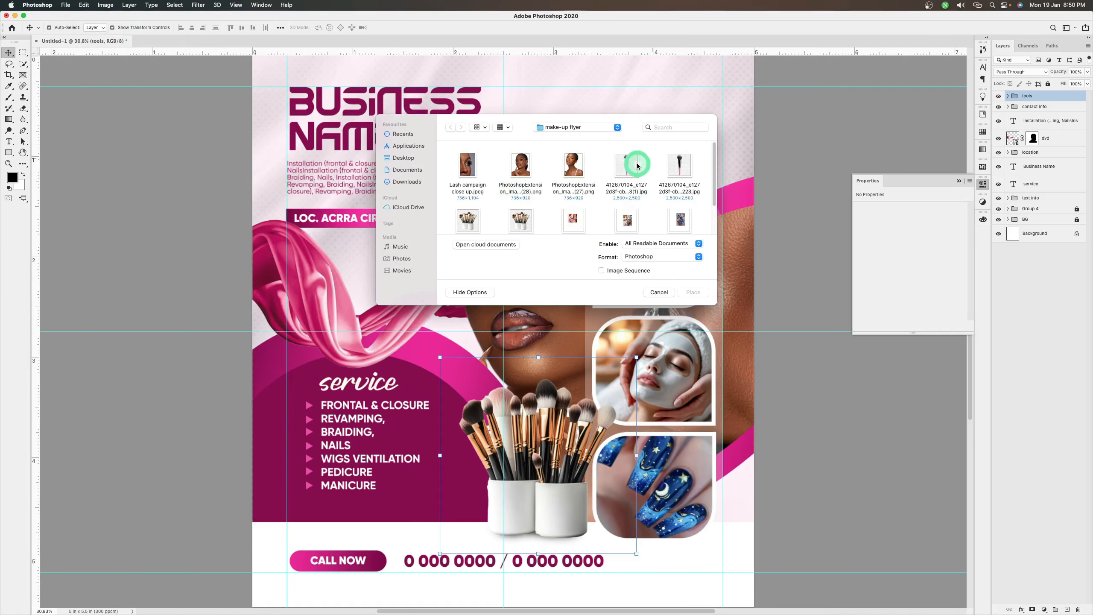
pyautogui.click(625, 166)
pyautogui.click(691, 292)
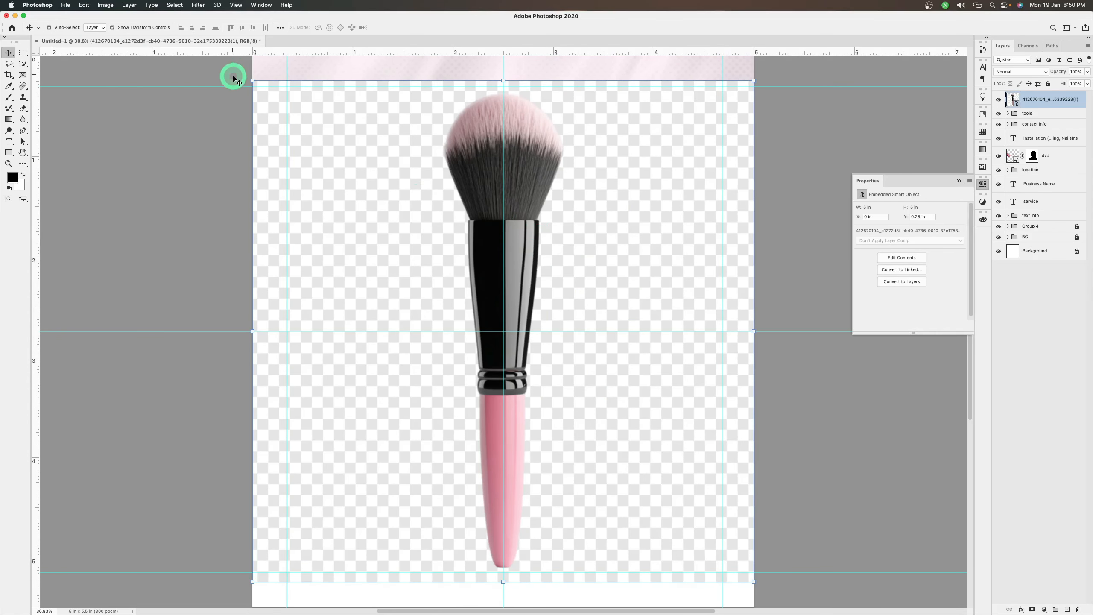
pyautogui.press('Return')
# Select the single makeup brush as the subject and hide its checkered background with a layer mask
pyautogui.press('w')
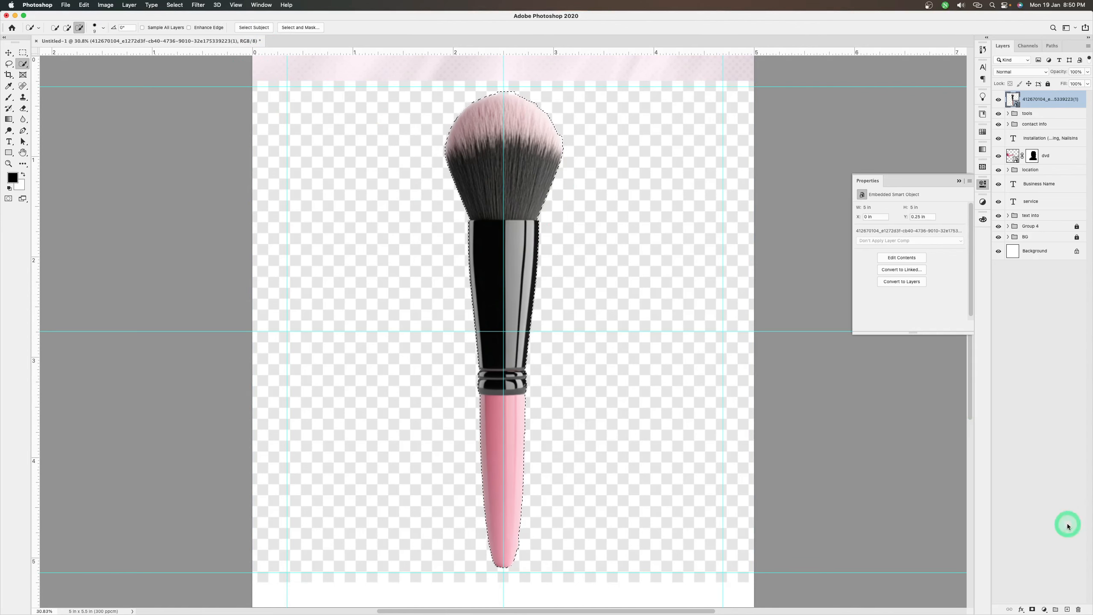
pyautogui.click(1033, 609)
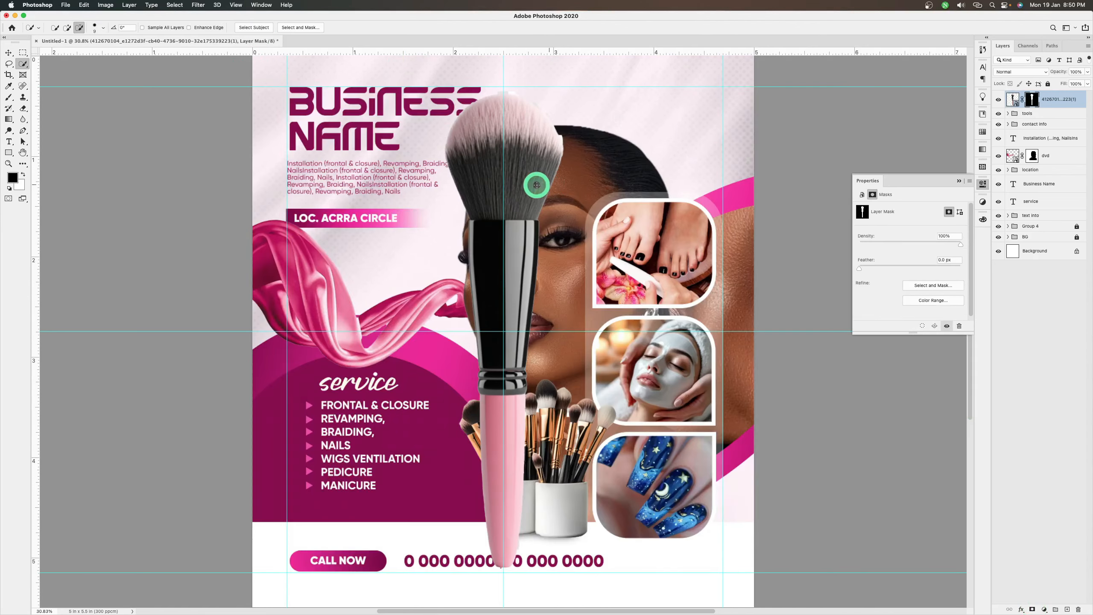
pyautogui.press('v')
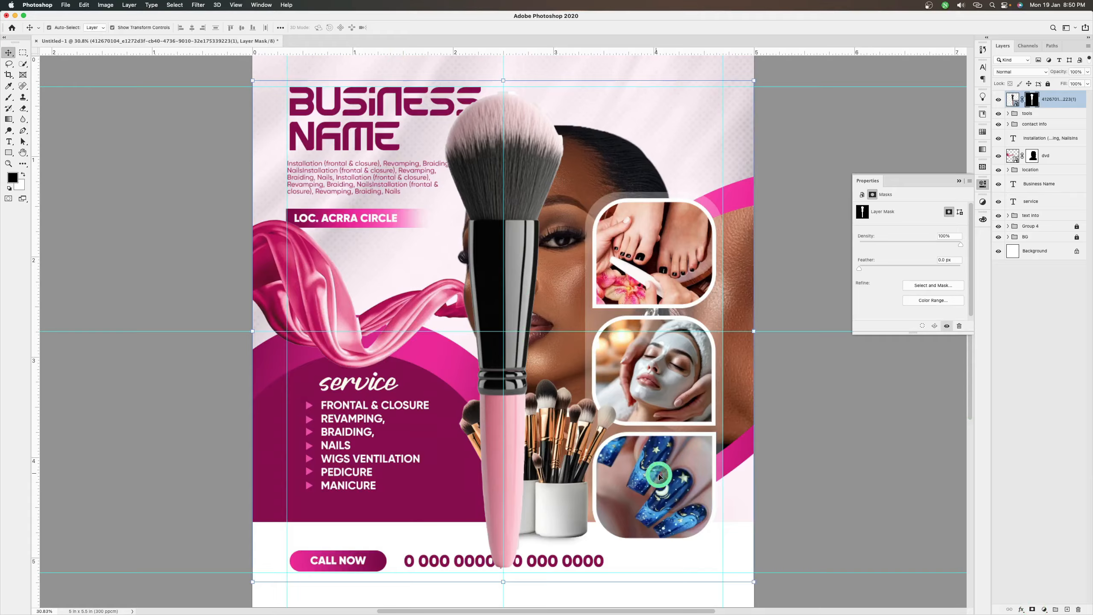
# Rotate the single pink-handled makeup brush layer 180° so that its bristles point down
pyautogui.moveTo(753, 582); pyautogui.dragTo(752, 582)
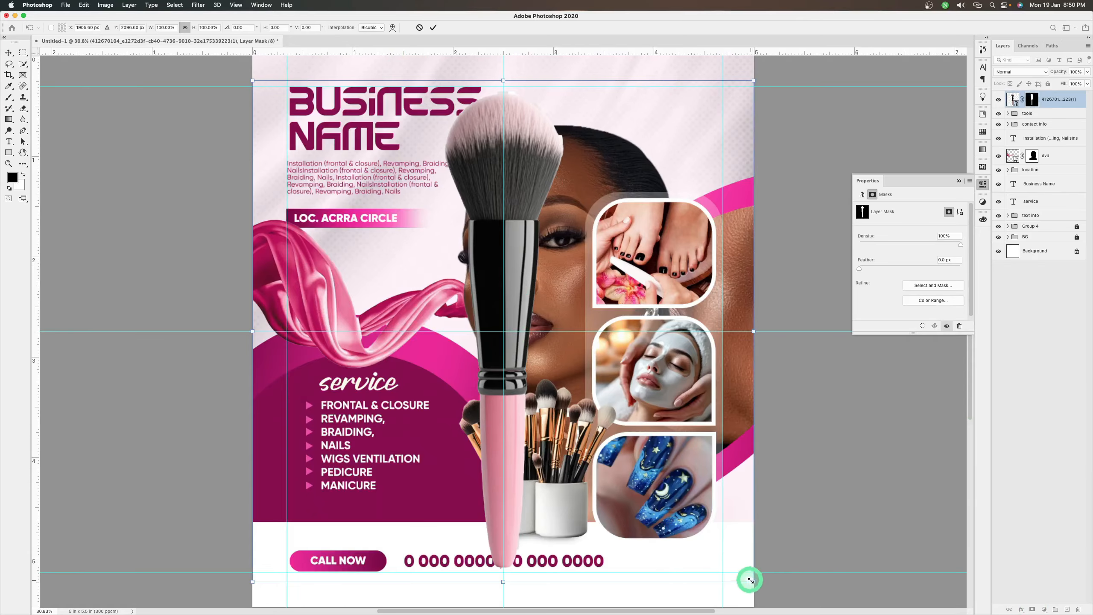
pyautogui.rightClick(474, 343)
pyautogui.press('Escape')
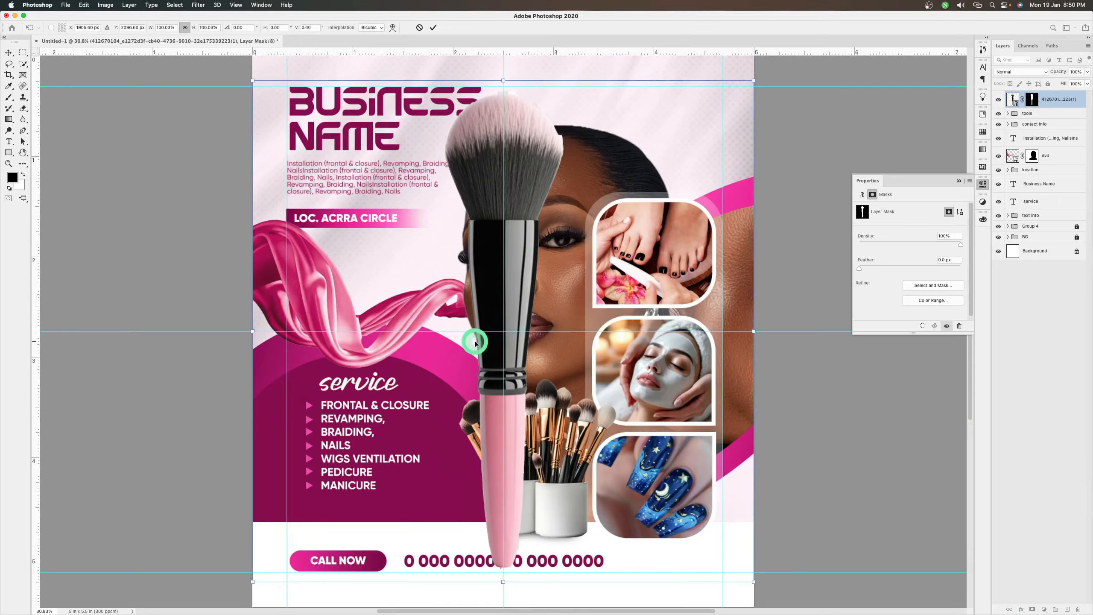
pyautogui.rightClick(475, 343)
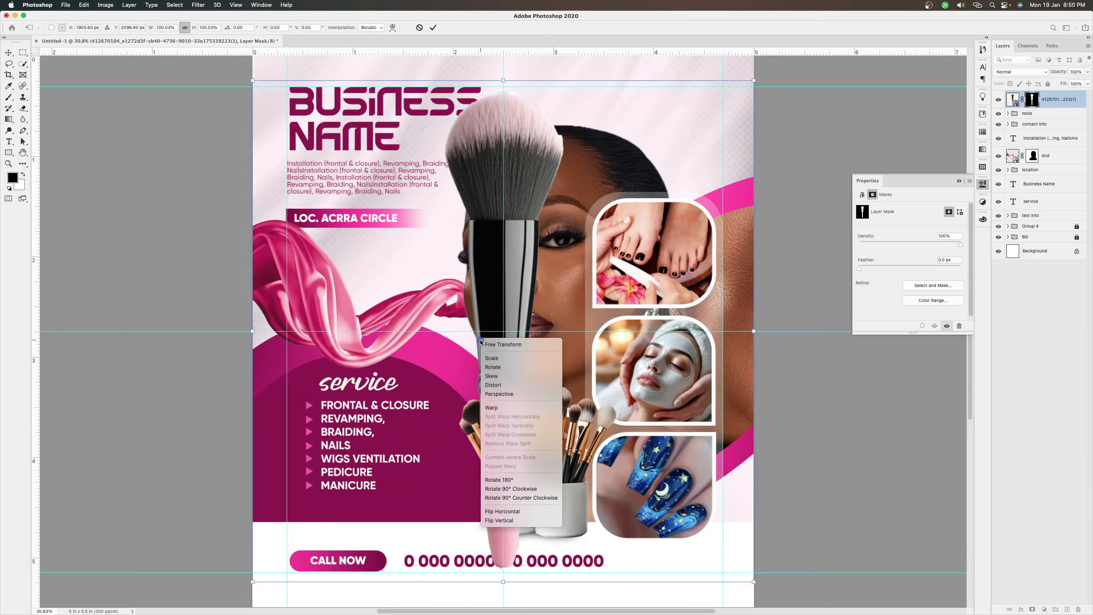
pyautogui.click(511, 483)
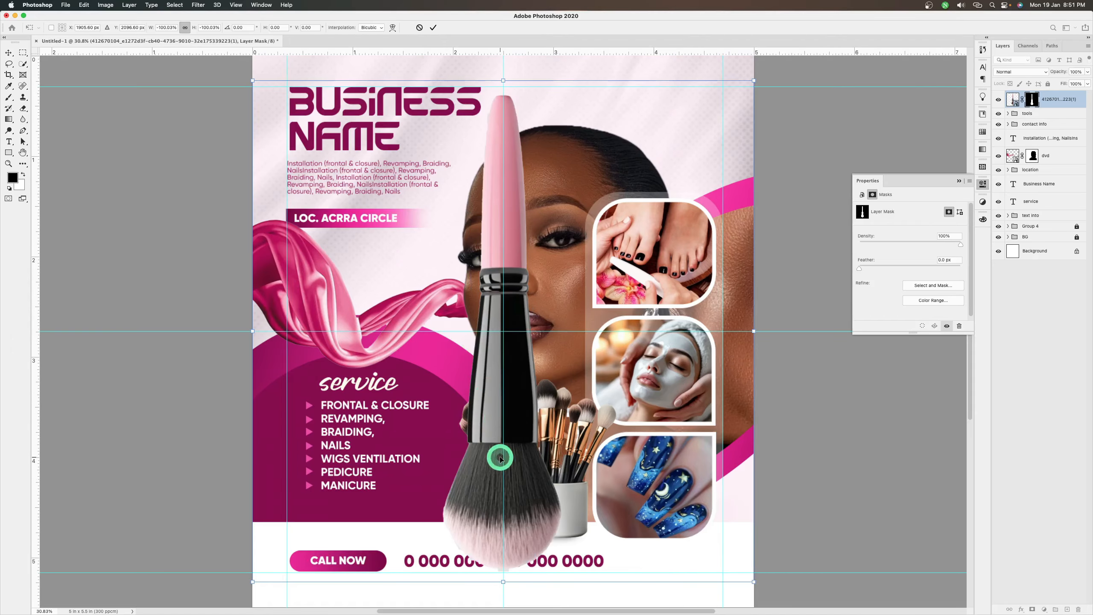
# Tilt and enlarge the single makeup brush, placing it so only its bristle tip enters the flyer's upper-right corner
pyautogui.moveTo(501, 456); pyautogui.dragTo(604, 394)
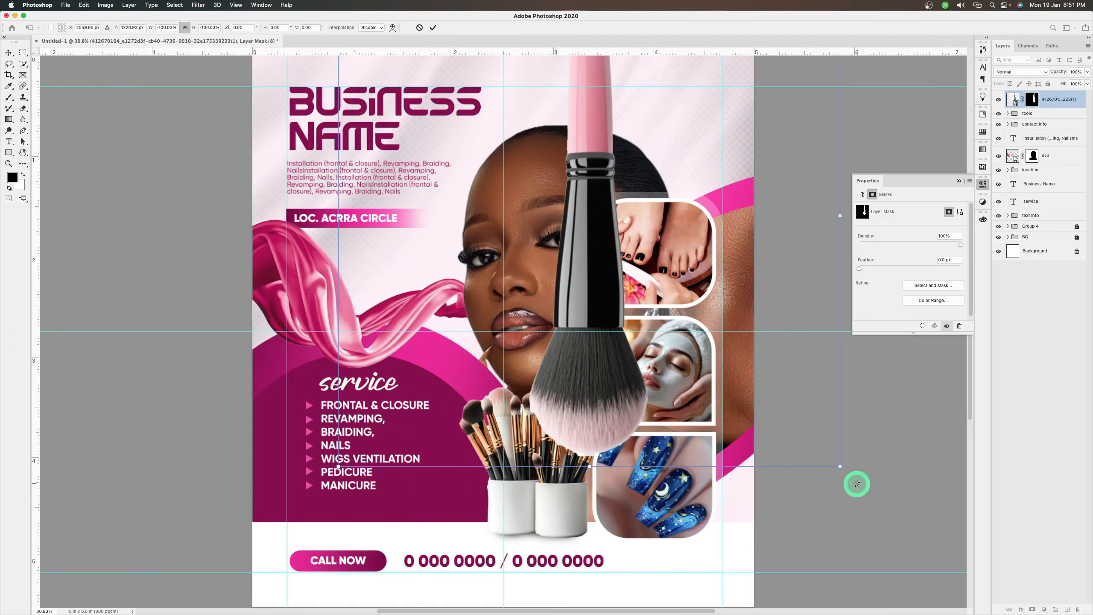
pyautogui.moveTo(857, 483)
pyautogui.mouseDown()
pyautogui.moveTo(736, 561)
pyautogui.moveTo(706, 564)
pyautogui.mouseUp()
pyautogui.moveTo(508, 342)
pyautogui.mouseDown()
pyautogui.moveTo(663, 198)
pyautogui.moveTo(693, 90)
pyautogui.mouseUp()
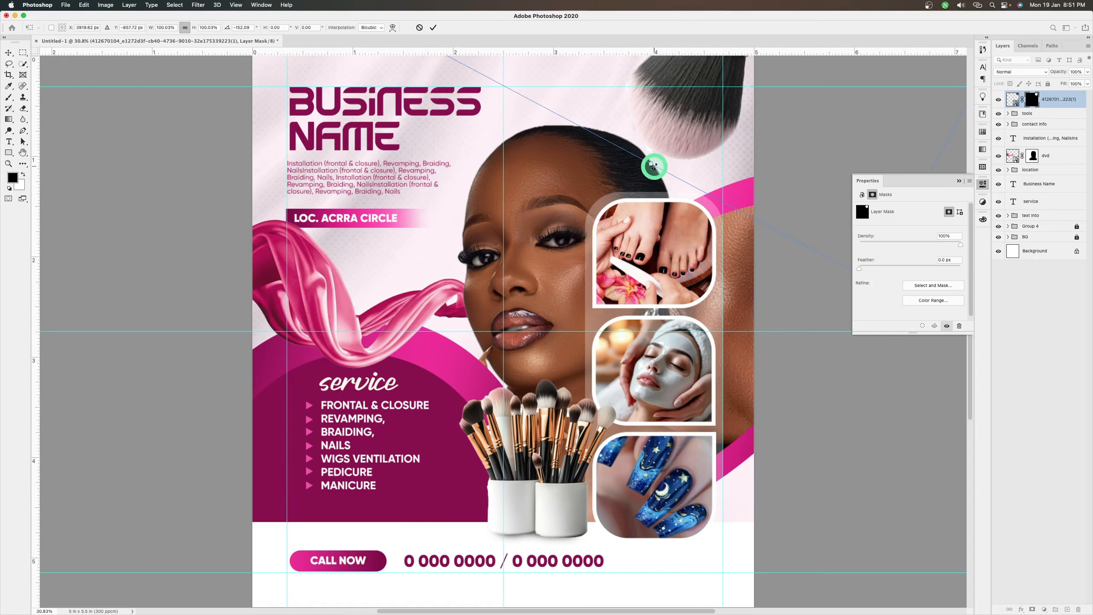
pyautogui.moveTo(649, 166)
pyautogui.mouseDown()
pyautogui.moveTo(523, 315)
pyautogui.moveTo(605, 200)
pyautogui.moveTo(647, 41)
pyautogui.moveTo(640, 92)
pyautogui.moveTo(659, 70)
pyautogui.moveTo(655, 92)
pyautogui.moveTo(667, 93)
pyautogui.mouseUp()
pyautogui.press('Return')
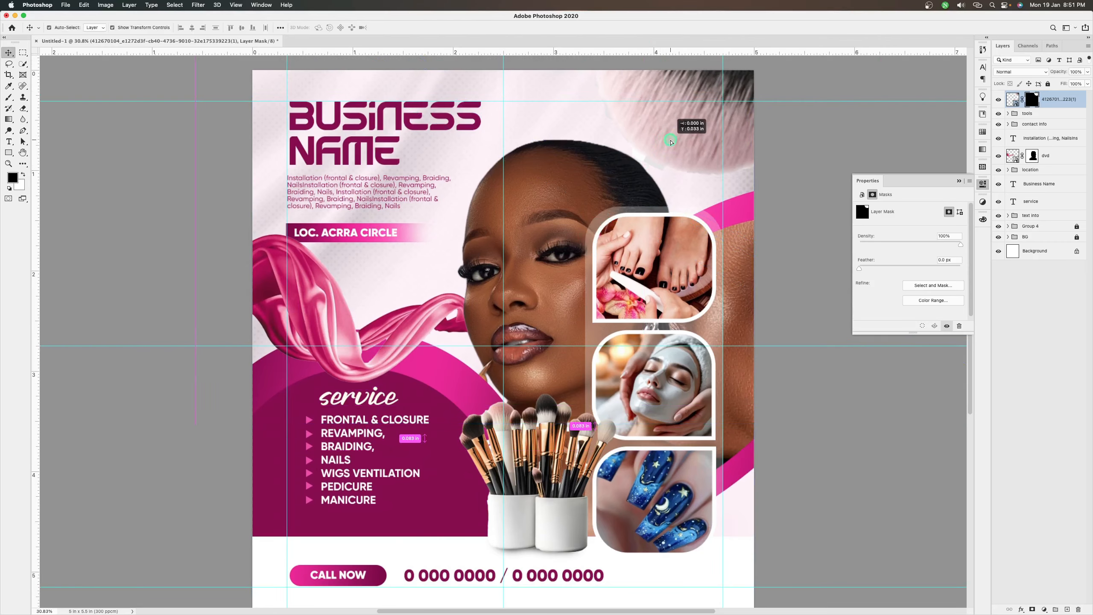
pyautogui.click(805, 458)
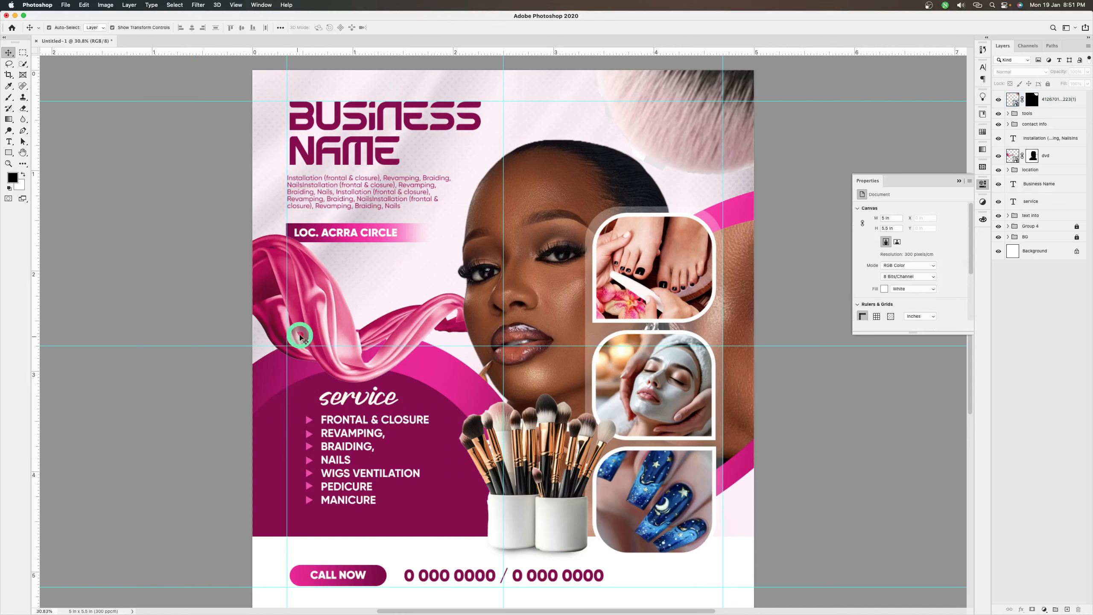
# Duplicate the corner brush layer, move the copy over the flyer's middle and scale it down to about 33%
pyautogui.click(699, 151)
pyautogui.press('super+j')
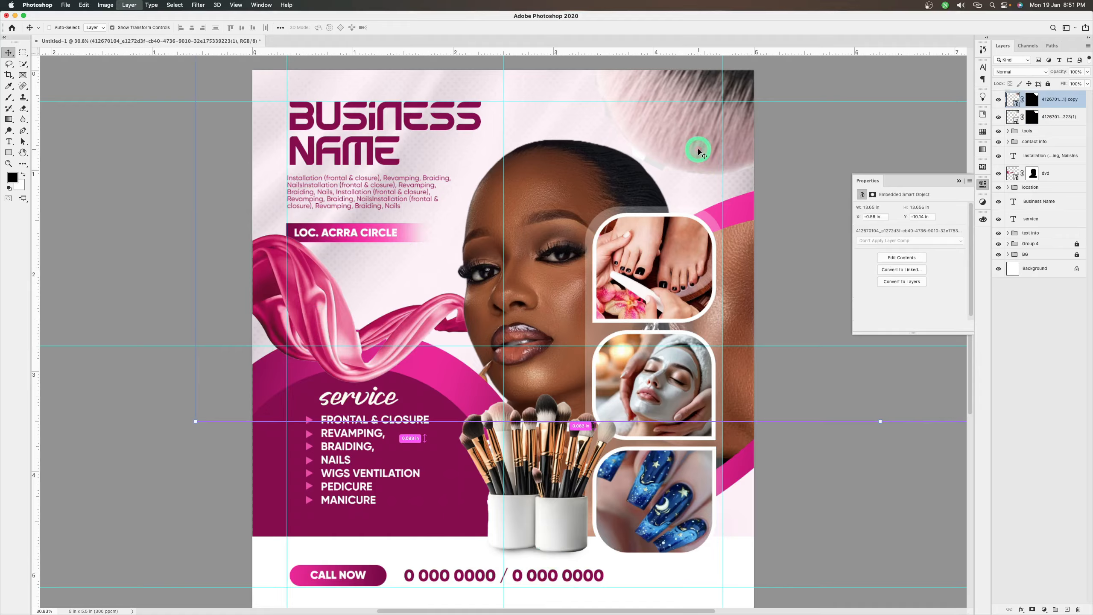
pyautogui.moveTo(700, 152)
pyautogui.mouseDown()
pyautogui.moveTo(325, 366)
pyautogui.moveTo(307, 388)
pyautogui.moveTo(366, 410)
pyautogui.moveTo(364, 374)
pyautogui.moveTo(397, 506)
pyautogui.moveTo(433, 330)
pyautogui.moveTo(425, 403)
pyautogui.mouseUp()
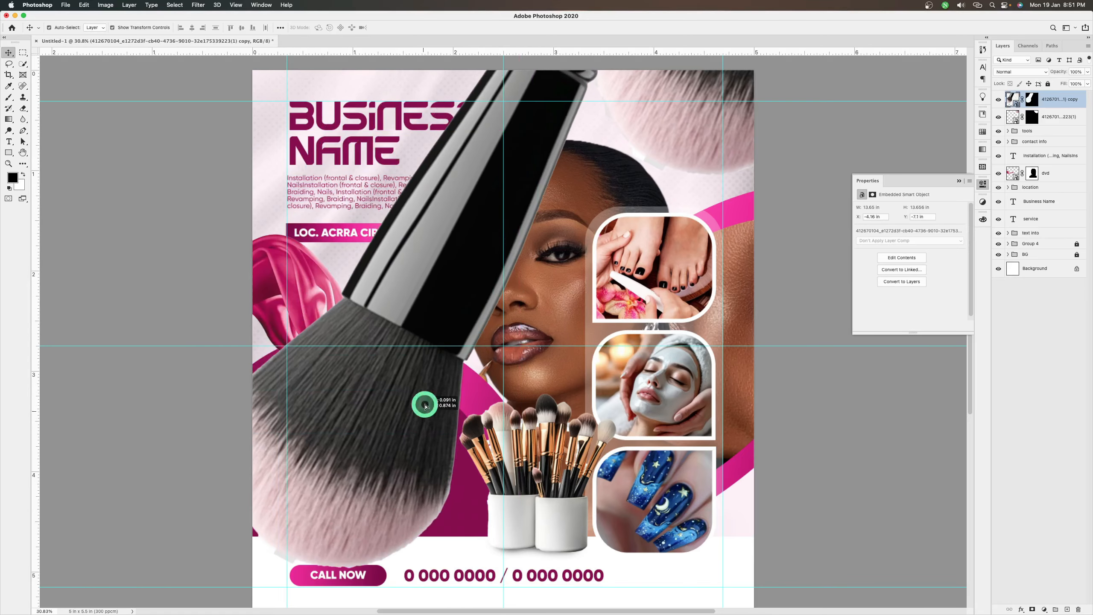
pyautogui.scroll(-5, 415, 309)
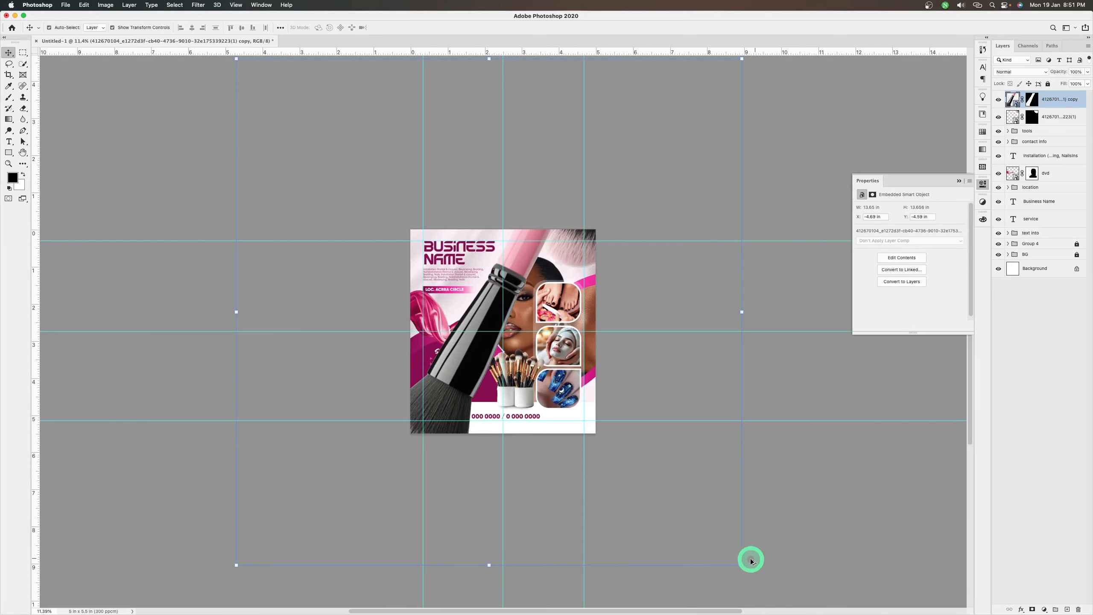
pyautogui.moveTo(742, 565); pyautogui.dragTo(626, 282)
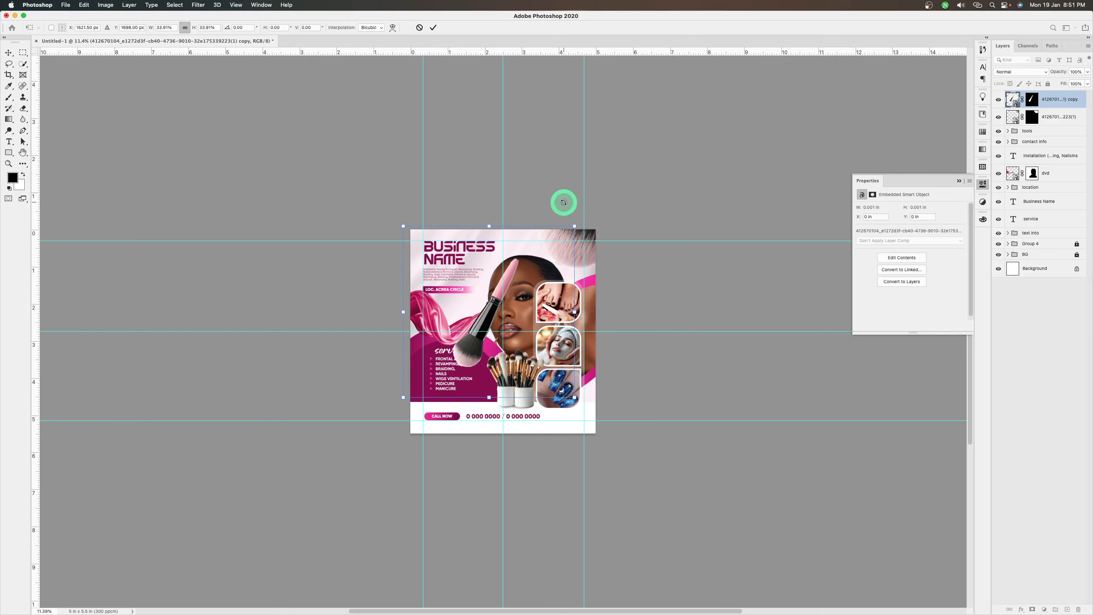
pyautogui.moveTo(575, 227); pyautogui.dragTo(542, 195)
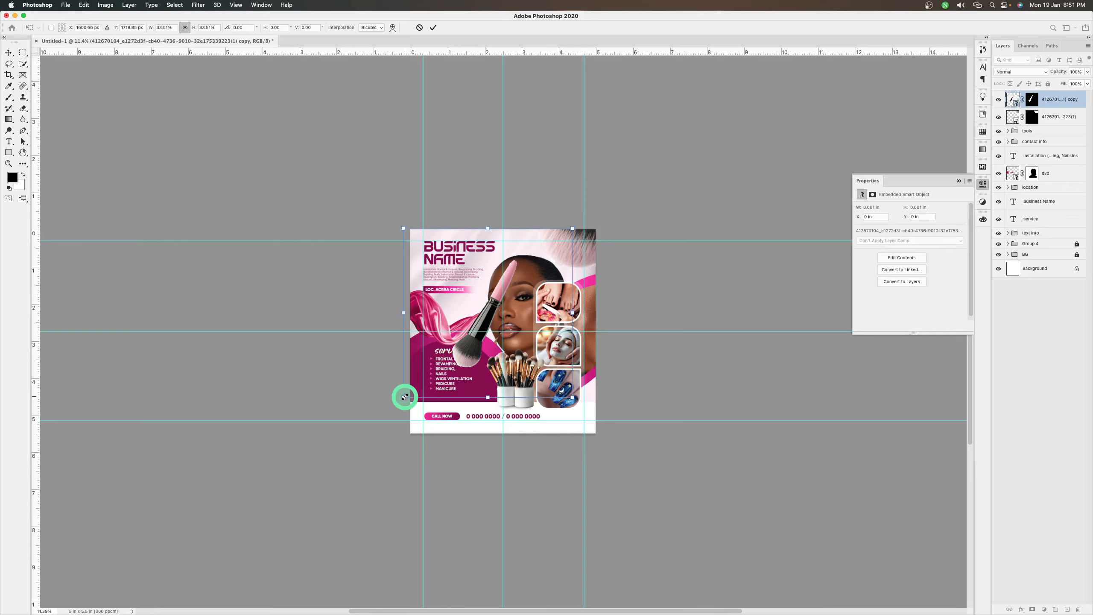
pyautogui.moveTo(488, 398); pyautogui.dragTo(488, 396)
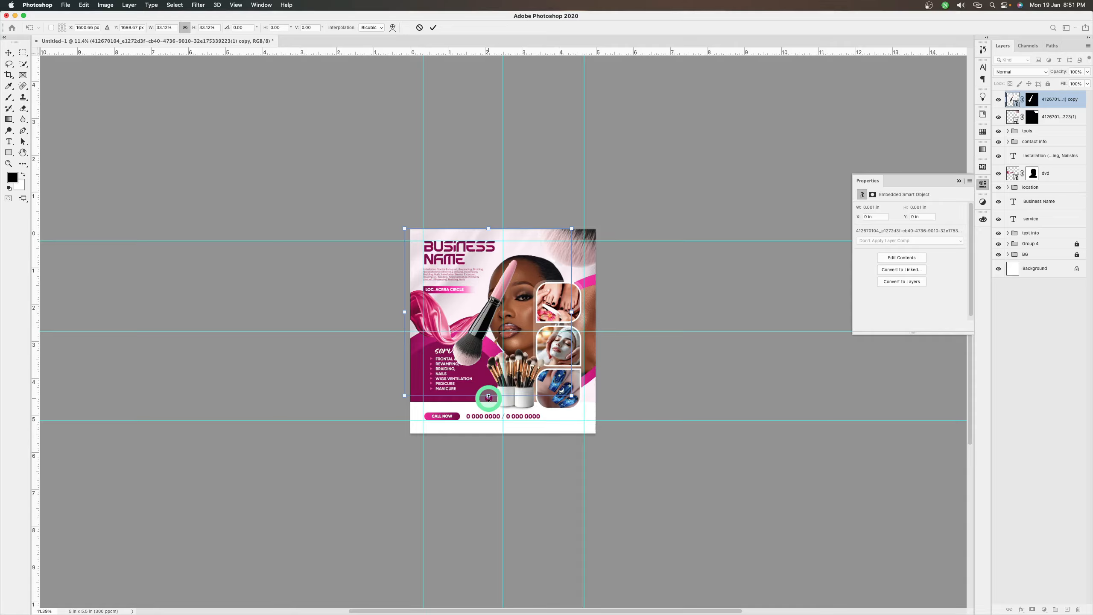
# Flip the small brush copy horizontally and place its bristle tip at the flyer's left edge, just below the pink ribbon's start
pyautogui.rightClick(489, 396)
pyautogui.click(507, 579)
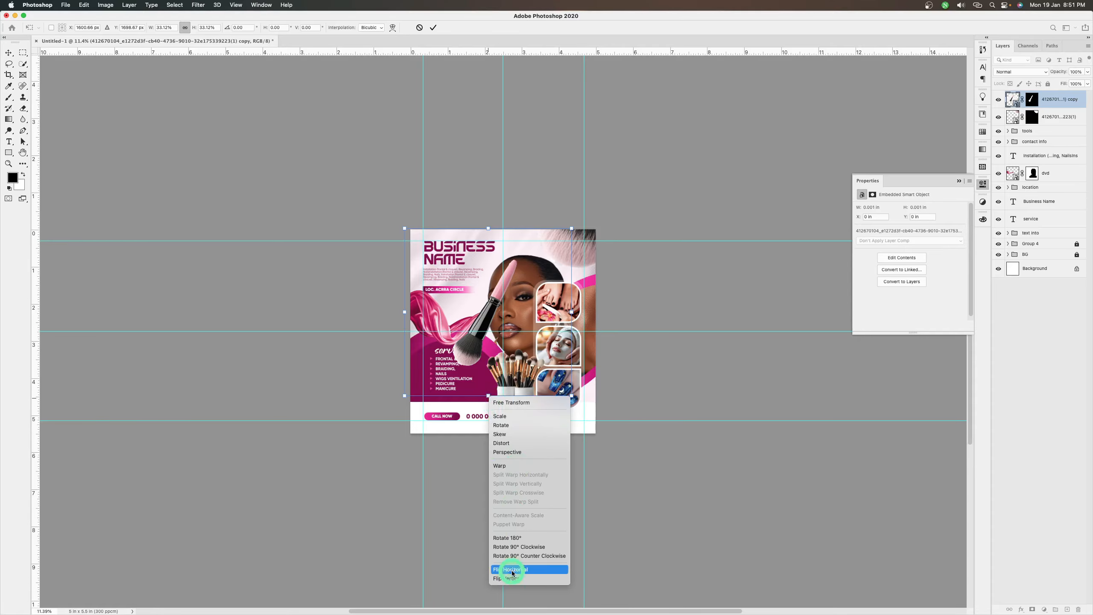
pyautogui.moveTo(489, 315); pyautogui.dragTo(390, 239)
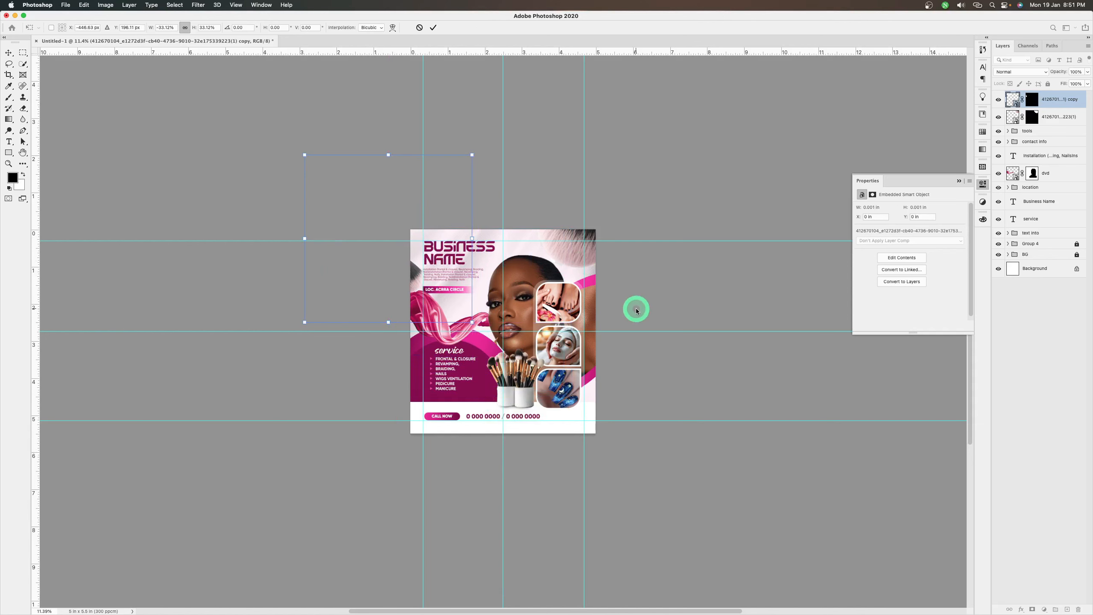
pyautogui.scroll(5, 637, 309)
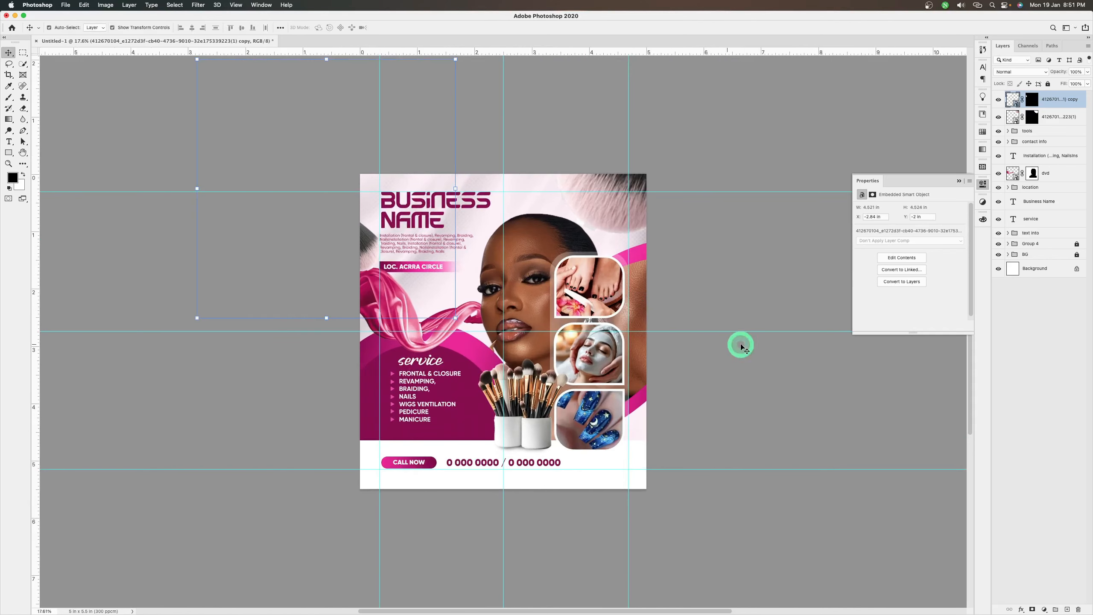
pyautogui.click(742, 346)
pyautogui.moveTo(367, 250); pyautogui.dragTo(367, 357)
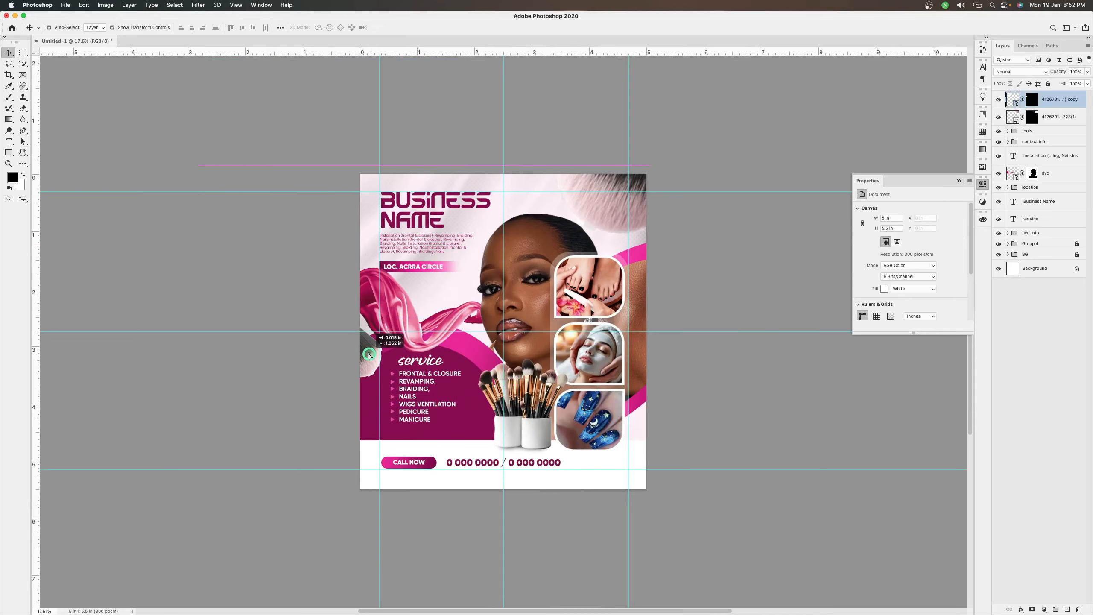
pyautogui.moveTo(368, 355)
pyautogui.mouseDown()
pyautogui.moveTo(361, 327)
pyautogui.moveTo(357, 350)
pyautogui.mouseUp()
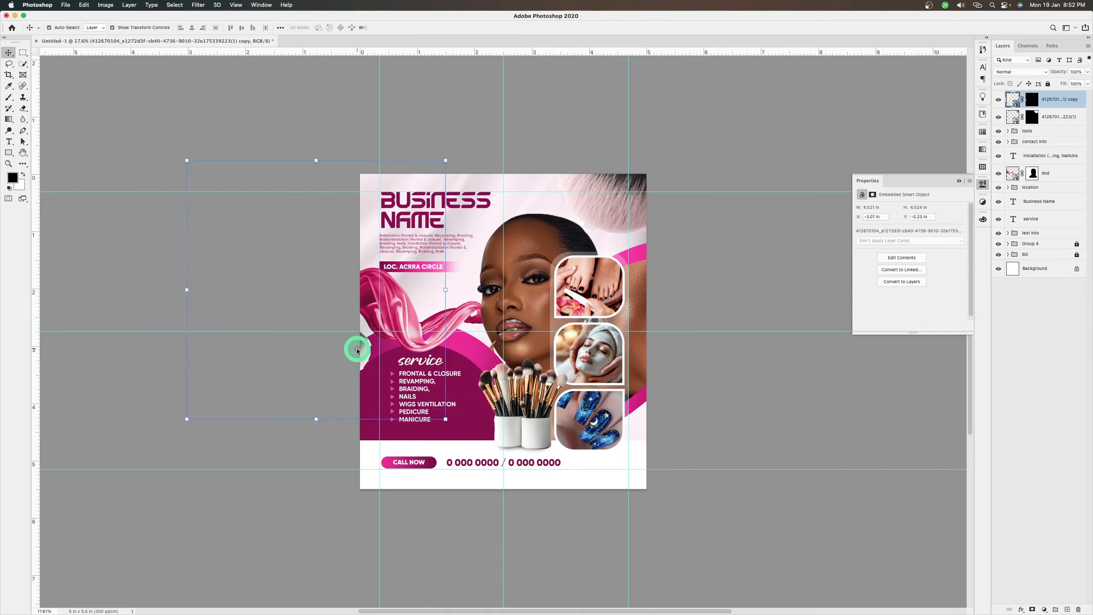
# Apply a Gaussian Blur with a 3.2-pixel radius to the small brush copy
pyautogui.click(198, 5)
pyautogui.moveTo(215, 103)
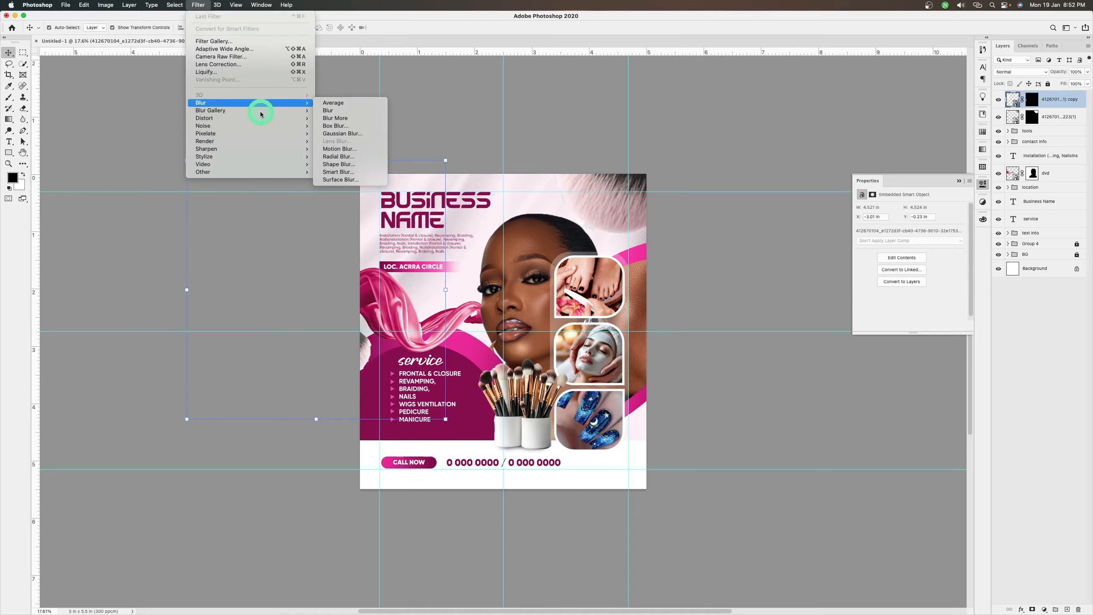
pyautogui.click(329, 134)
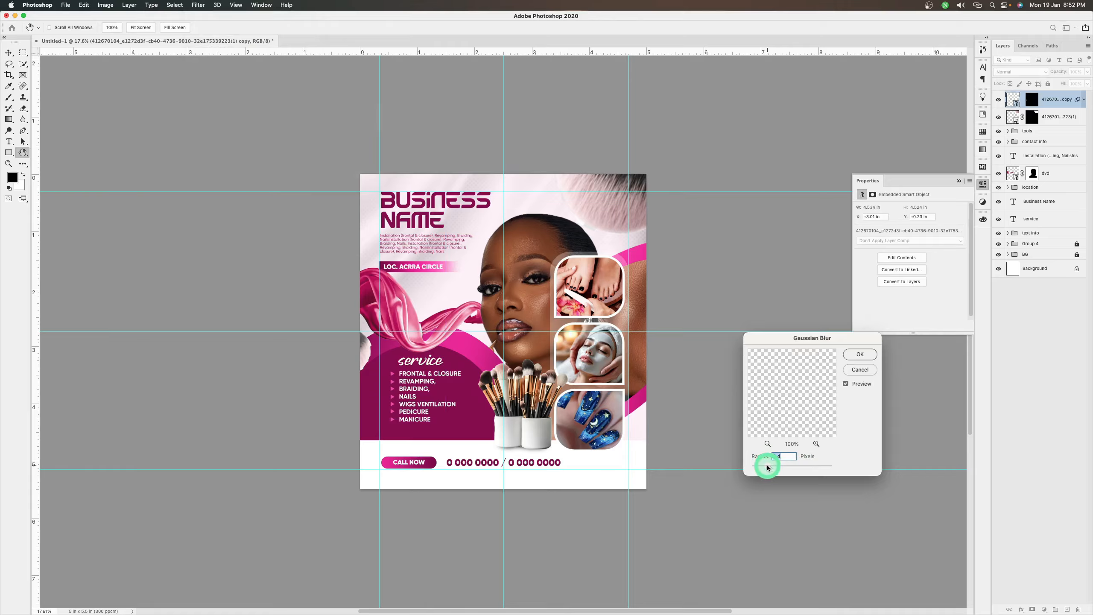
pyautogui.click(860, 354)
pyautogui.click(719, 448)
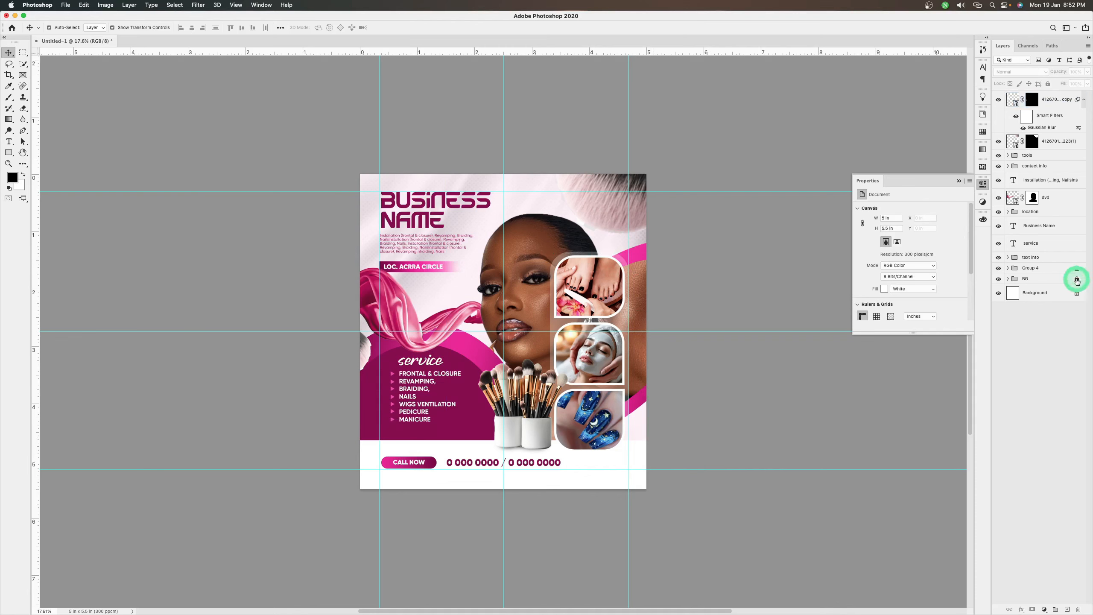
# Add a Curves adjustment clipped to the woman's photo in the BG group and raise the curve to brighten her
pyautogui.click(531, 245)
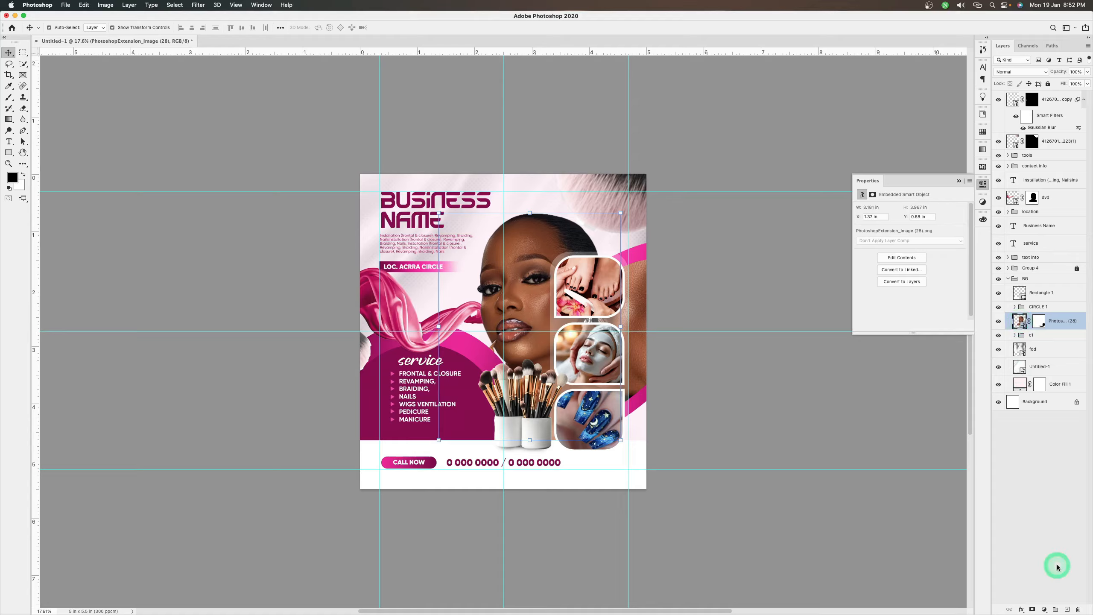
pyautogui.click(1045, 608)
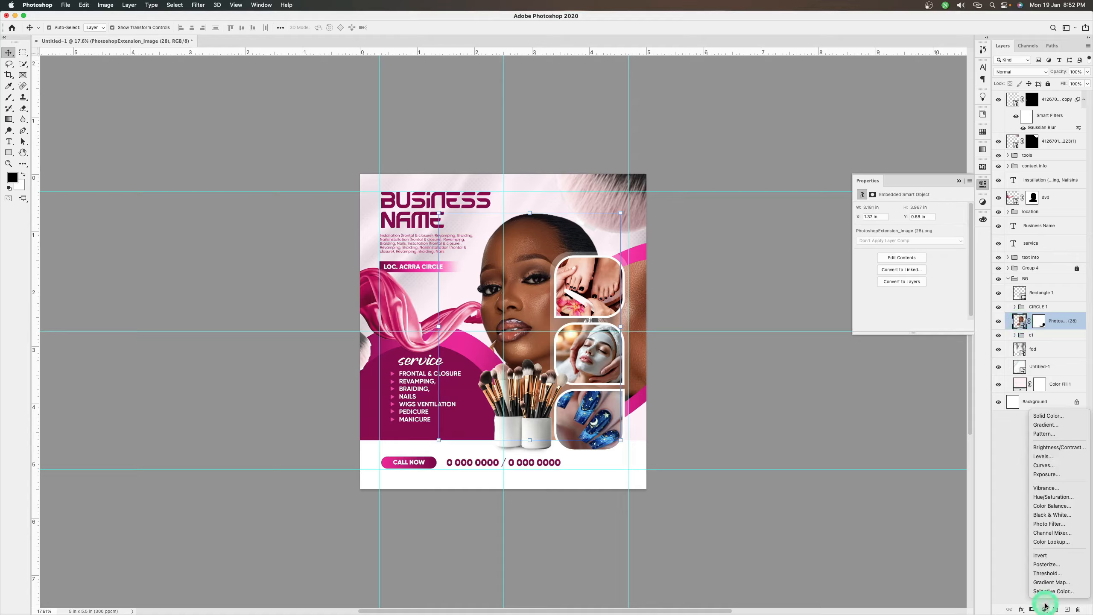
pyautogui.click(1042, 465)
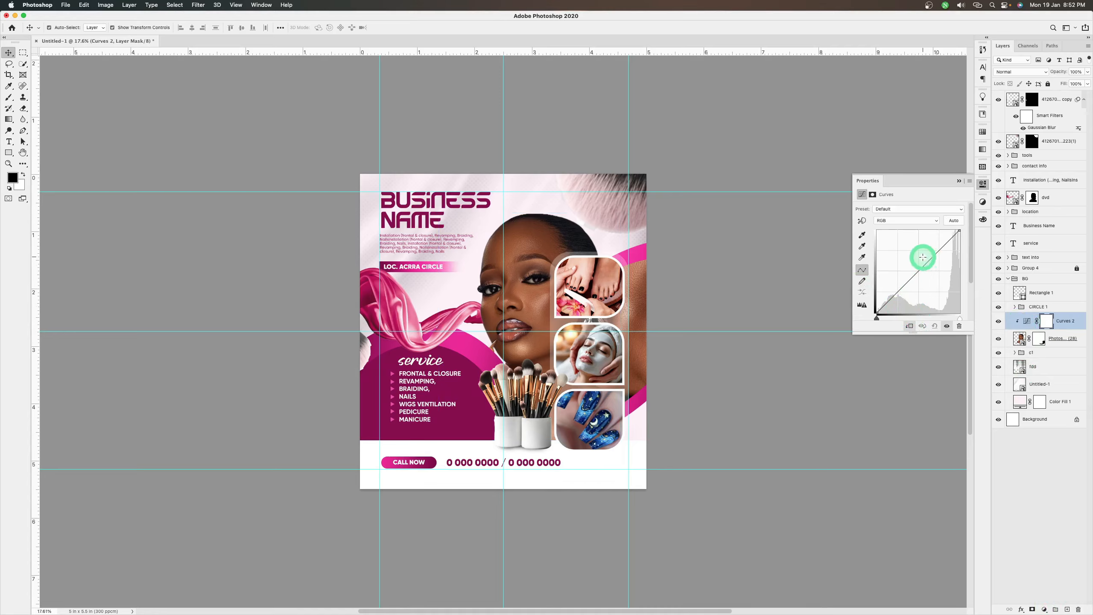
pyautogui.moveTo(922, 258); pyautogui.dragTo(922, 255)
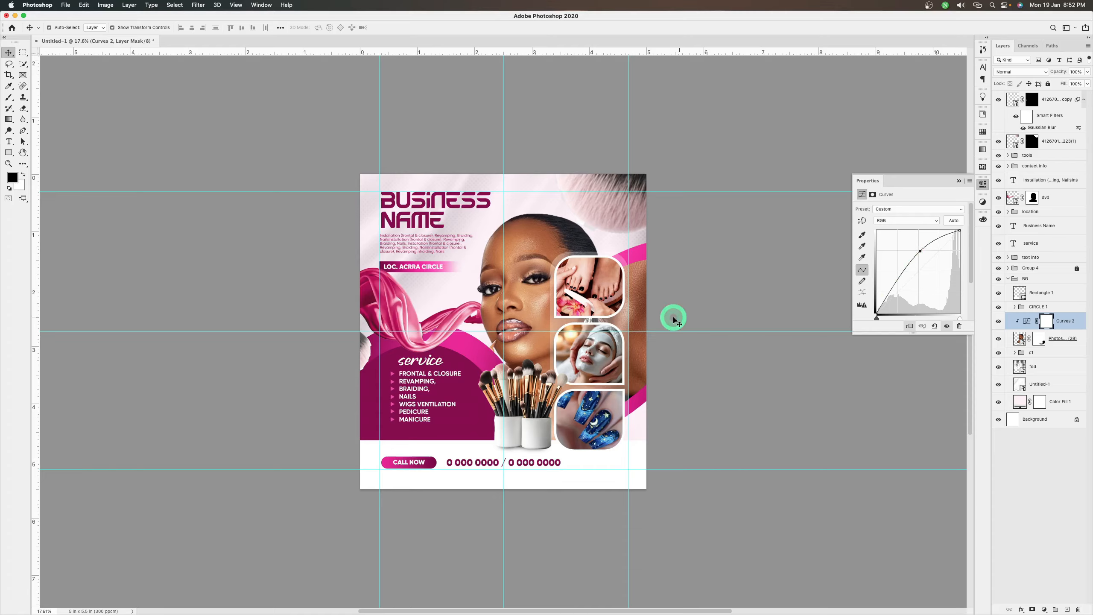
# Brighten the lash campaign close-up in the c1 group with a clipped Curves adjustment, and collapse the adjustment's properties
pyautogui.click(643, 317)
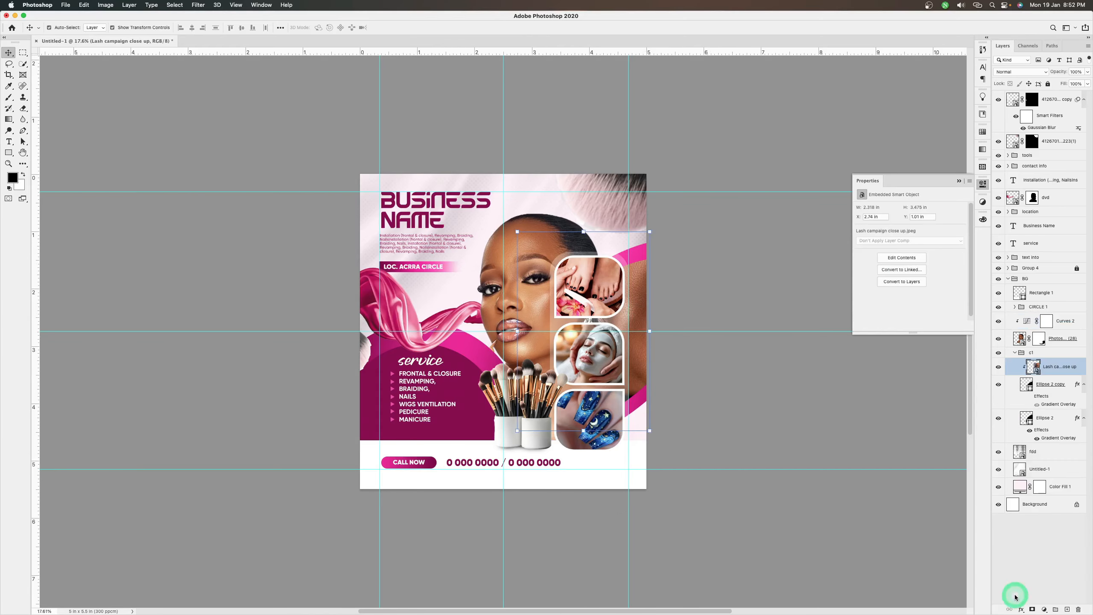
pyautogui.moveTo(1039, 613); pyautogui.dragTo(1039, 465)
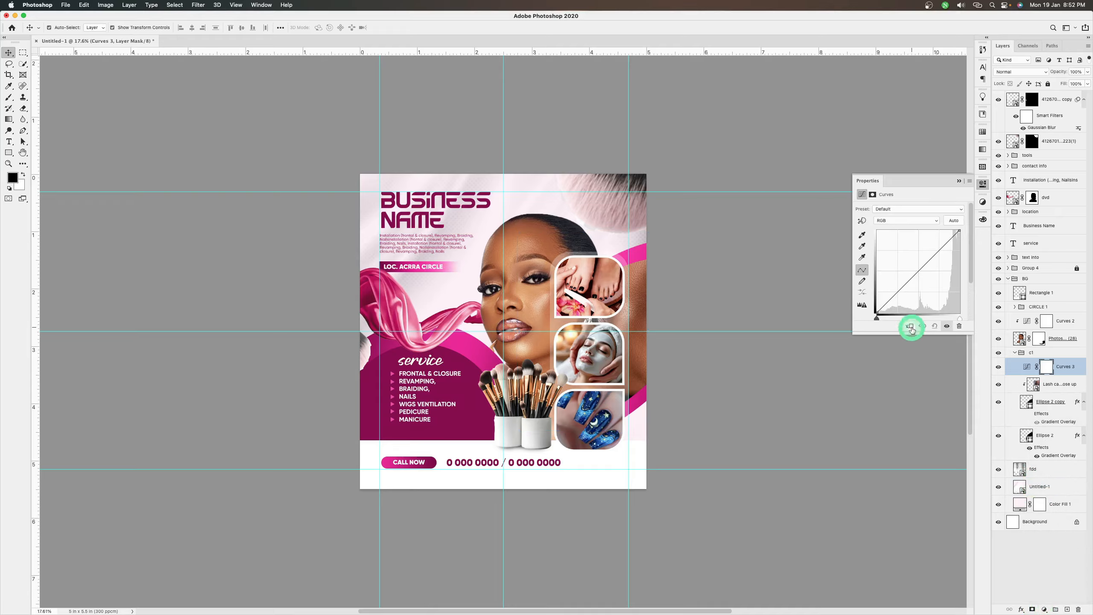
pyautogui.click(911, 270)
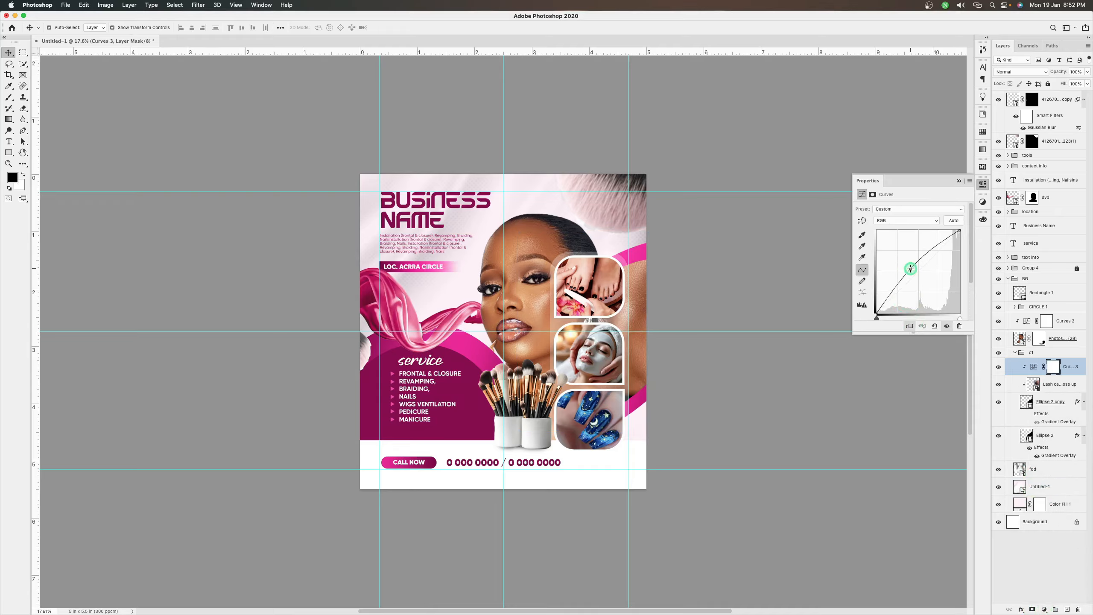
pyautogui.click(960, 181)
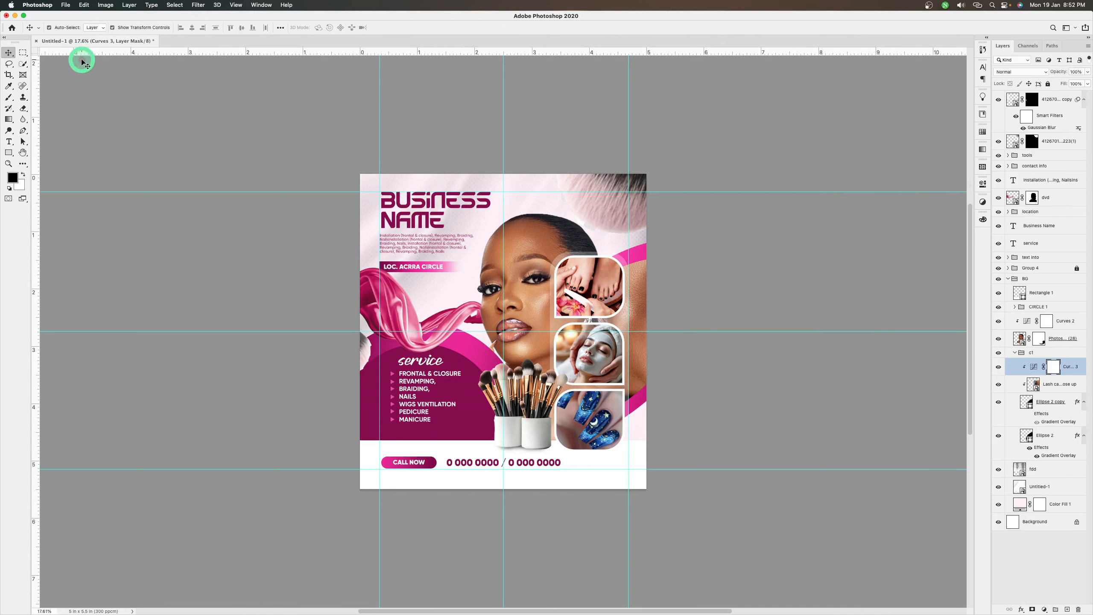
# Place the JPEG of an orange light flare on black from the Desktop's make up folder as an embedded image
pyautogui.click(71, 8)
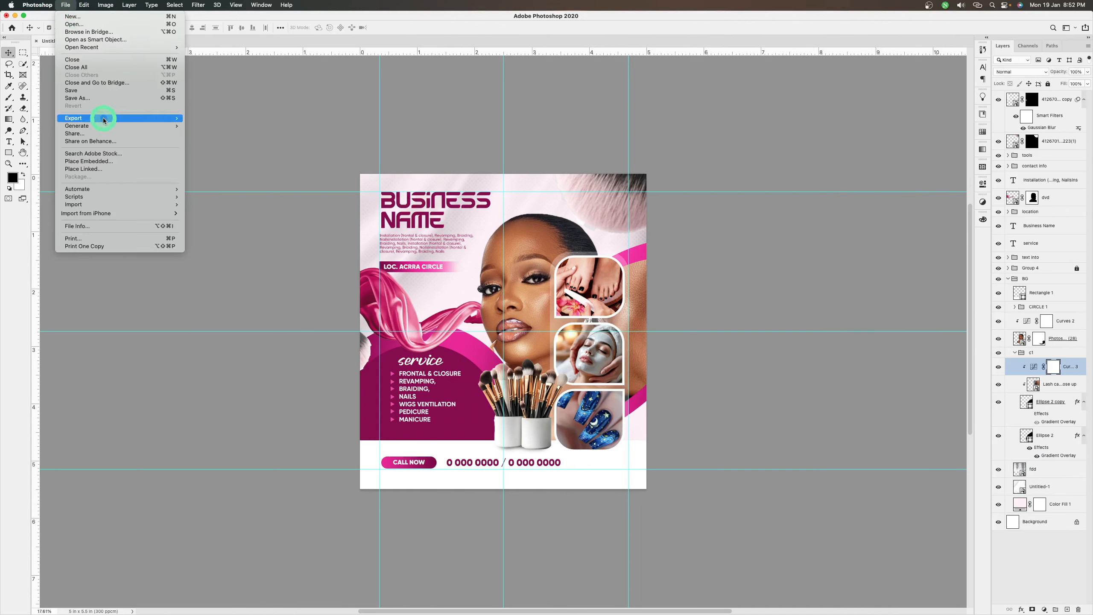
pyautogui.click(108, 162)
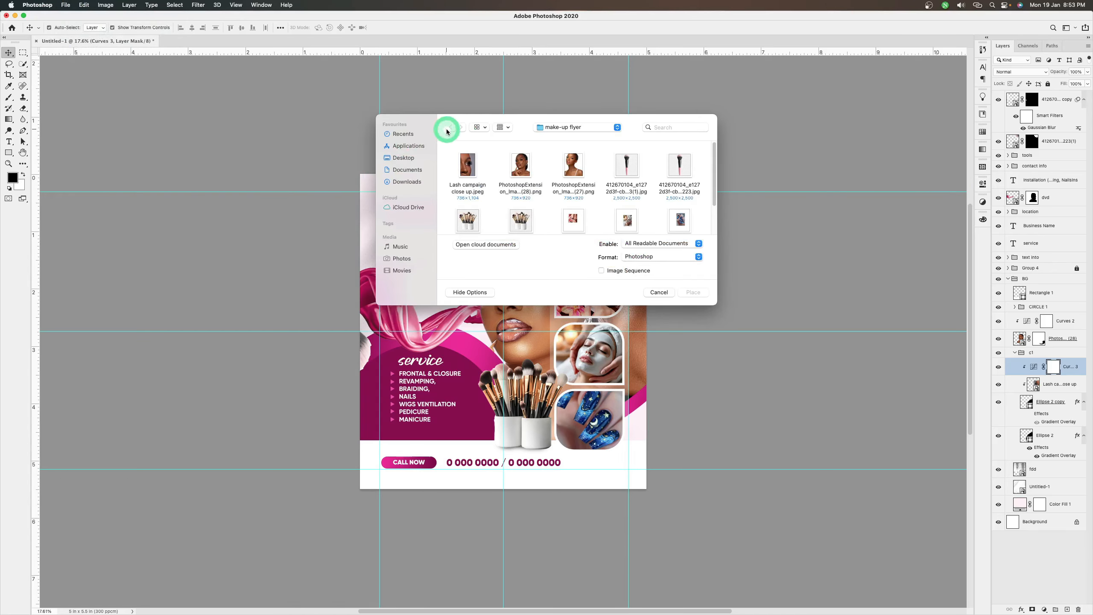
pyautogui.click(559, 127)
pyautogui.click(555, 138)
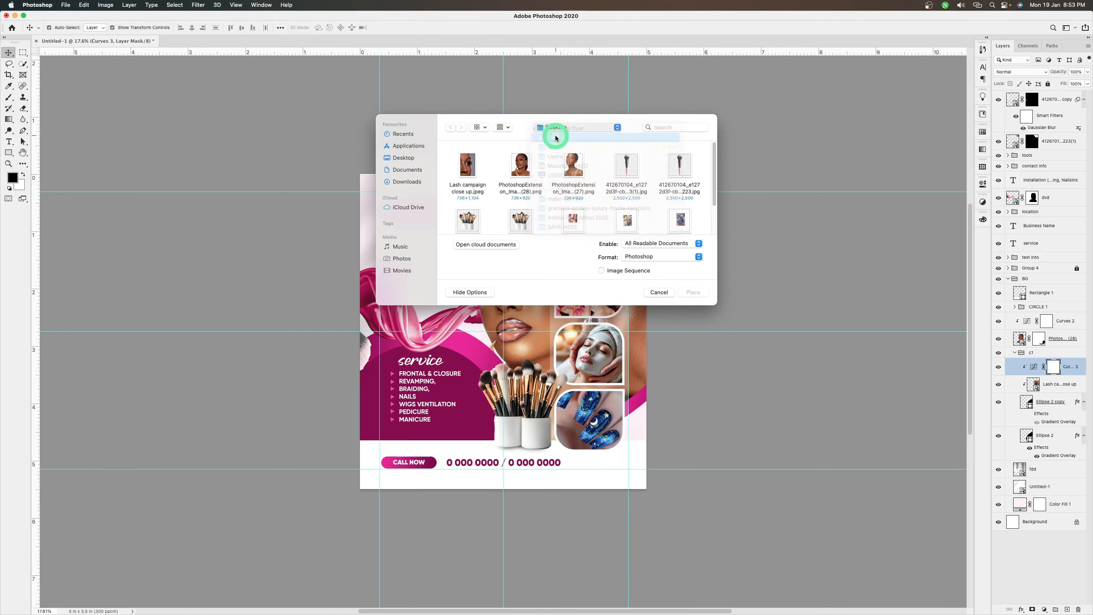
pyautogui.scroll(-5, 572, 165)
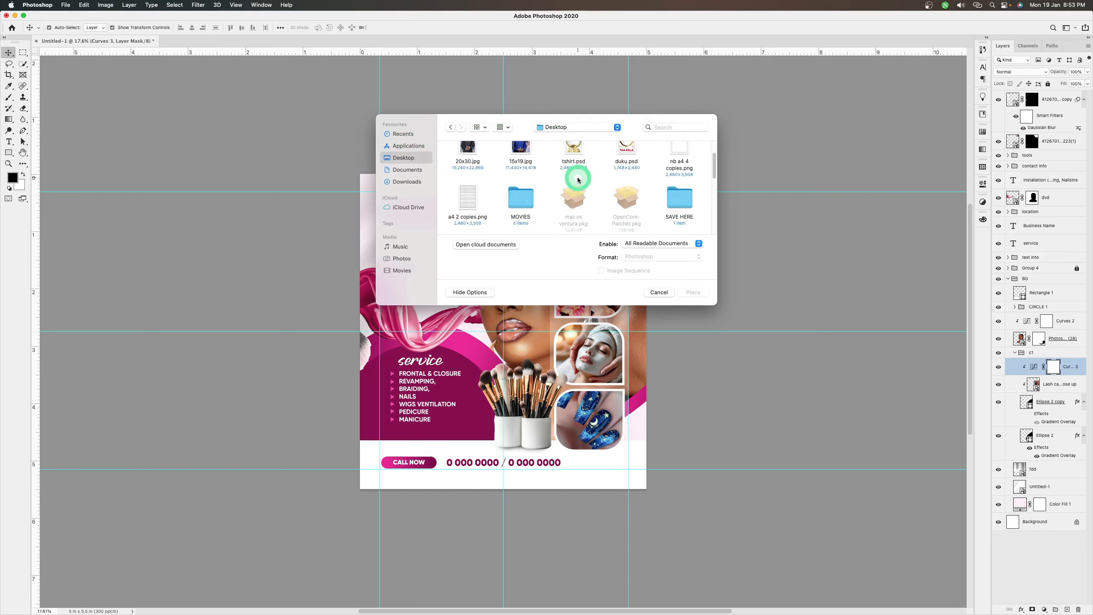
pyautogui.doubleClick(588, 207)
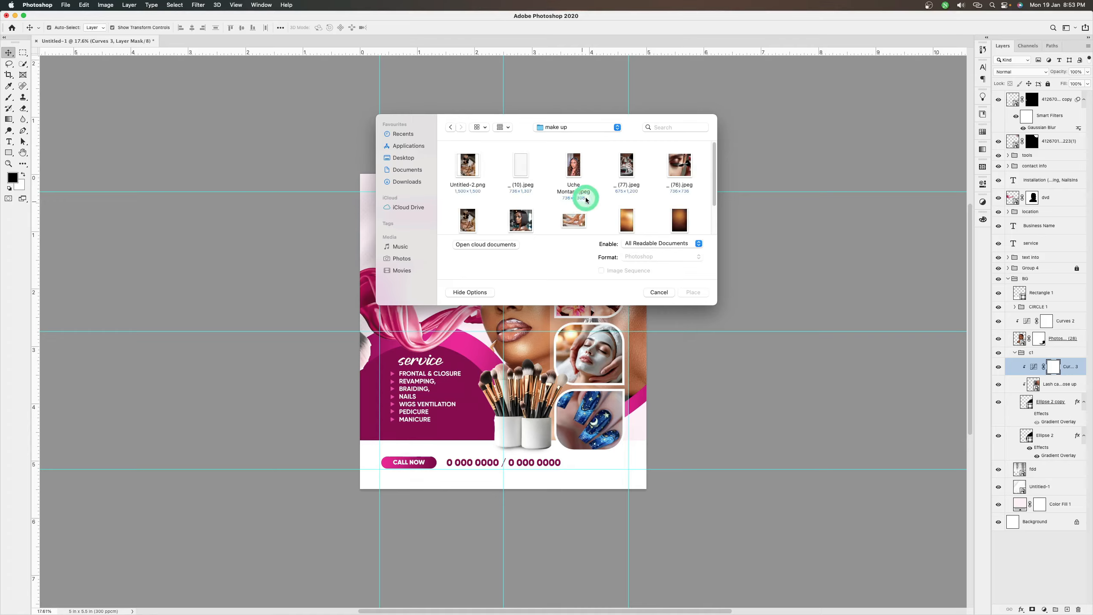
pyautogui.scroll(-3, 594, 202)
pyautogui.click(460, 203)
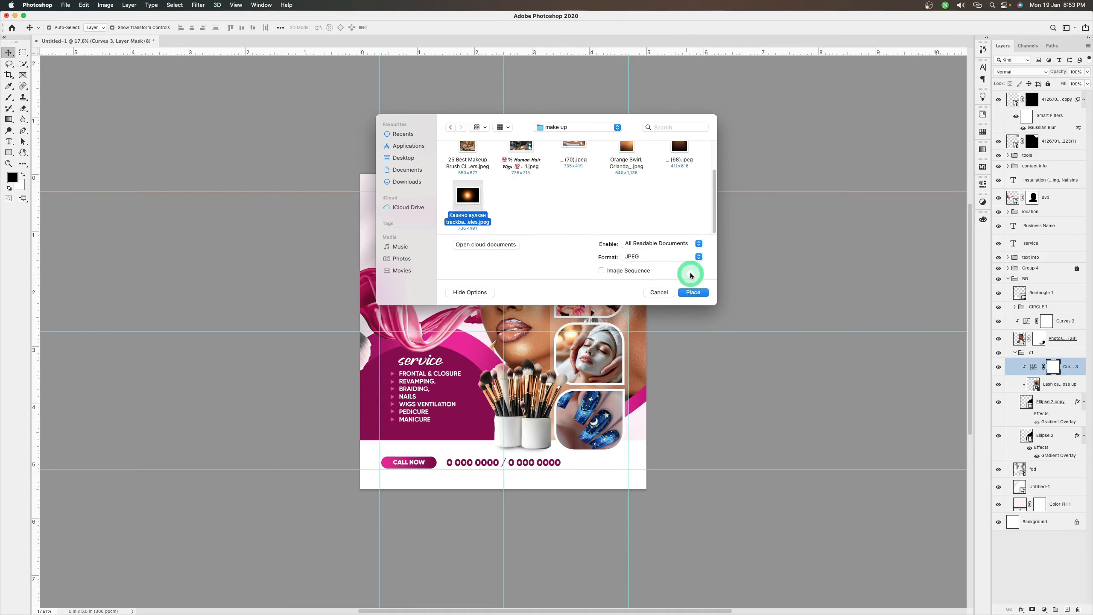
pyautogui.click(693, 293)
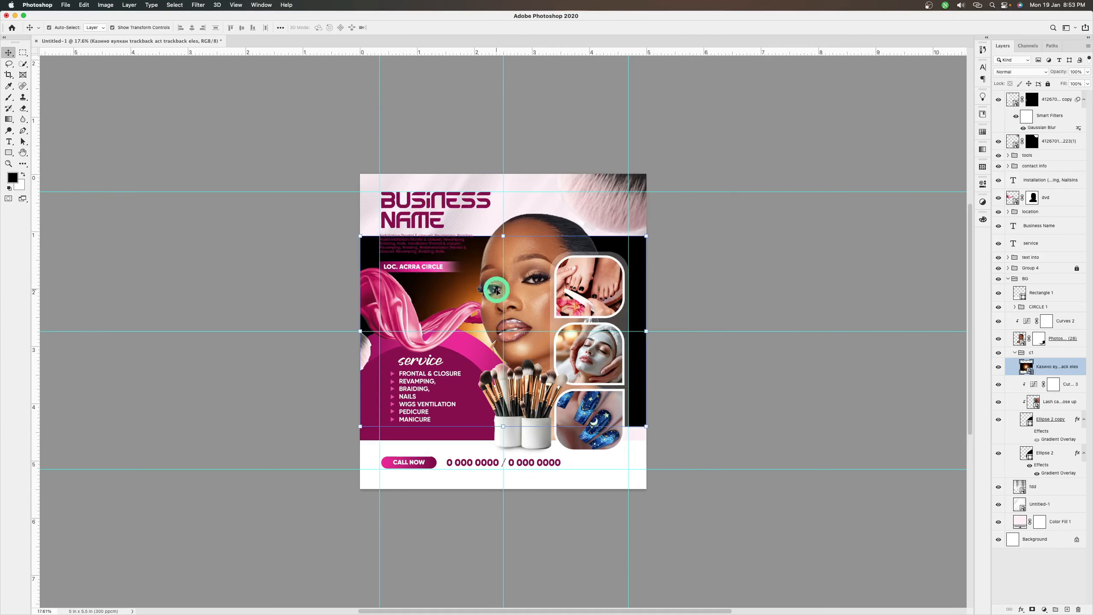
# Bring the light flare layer to the top of the layer stack and set its blend mode to Screen
pyautogui.moveTo(479, 285); pyautogui.dragTo(508, 251)
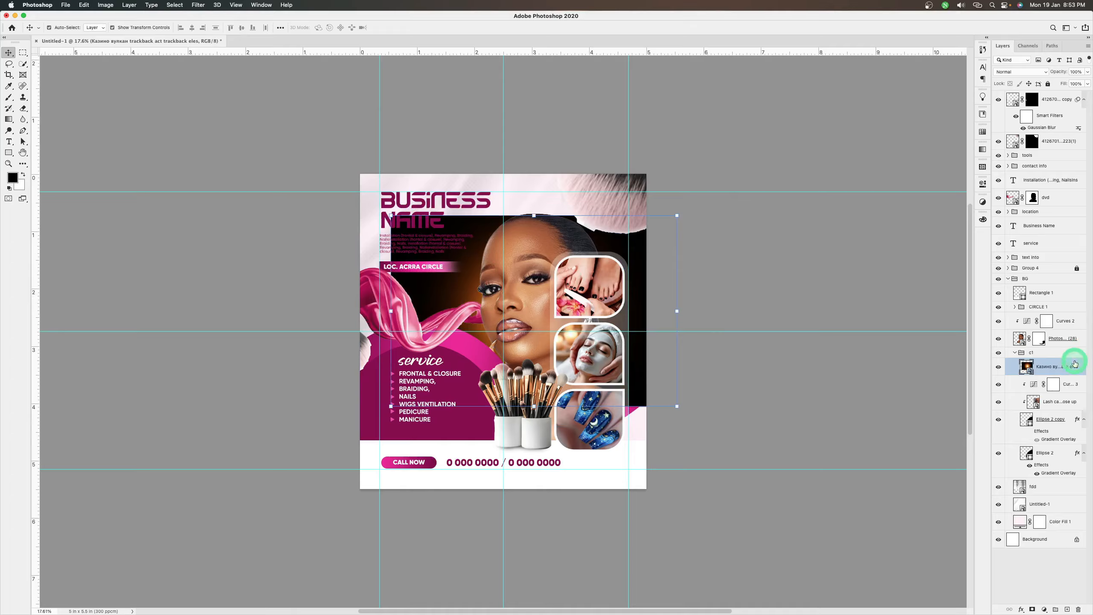
pyautogui.moveTo(1075, 363); pyautogui.dragTo(1028, 96)
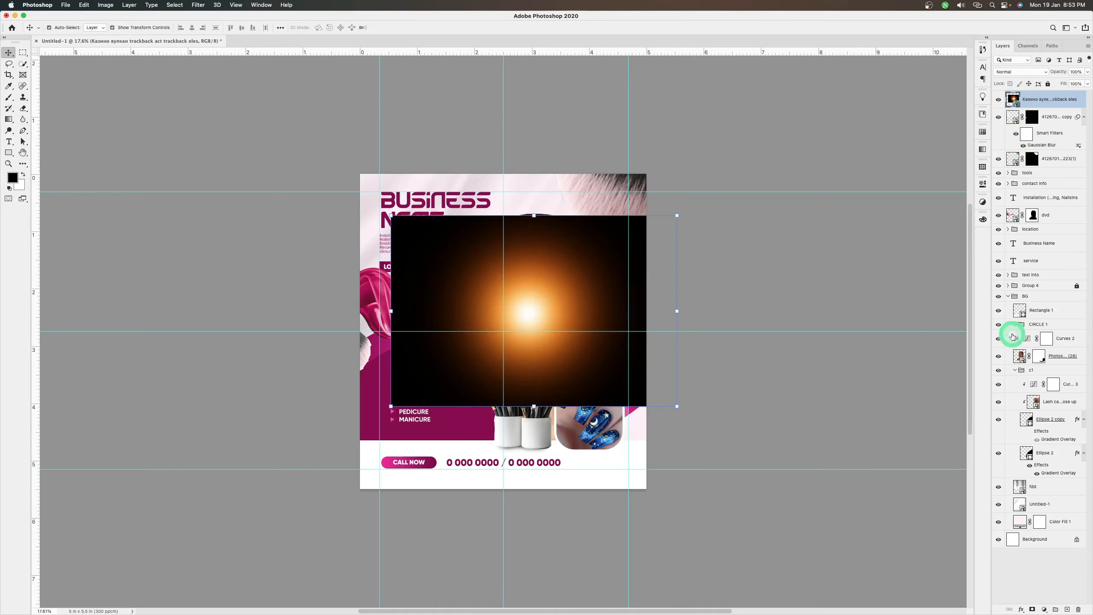
pyautogui.click(1012, 72)
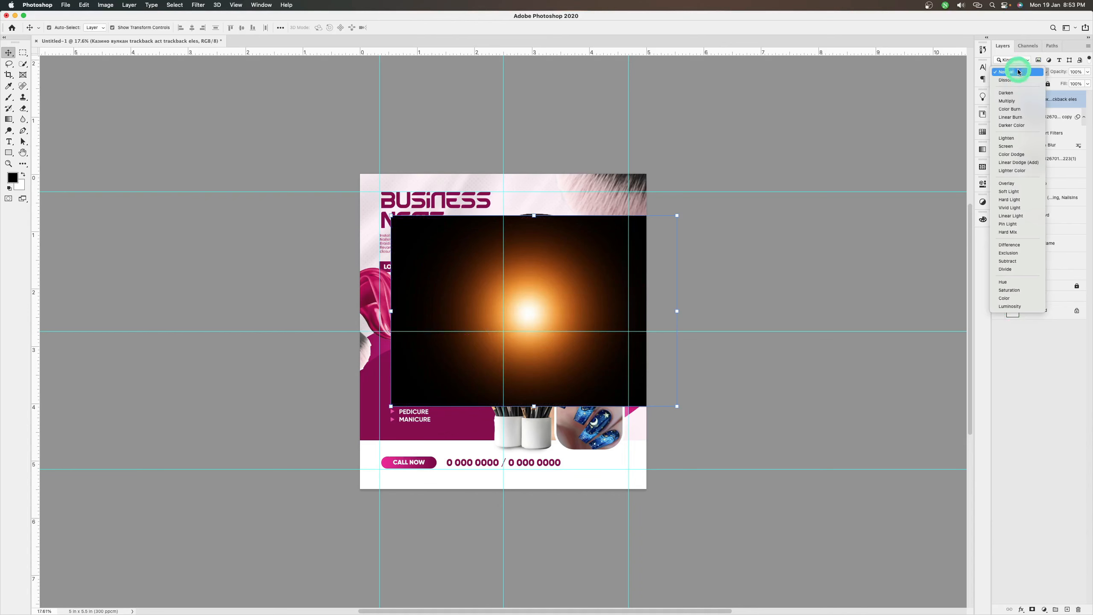
pyautogui.click(1005, 147)
# Position the flare's bright centre between the woman's head and the large brush's bristles, and deselect the layer
pyautogui.moveTo(538, 321); pyautogui.dragTo(606, 234)
pyautogui.click(745, 427)
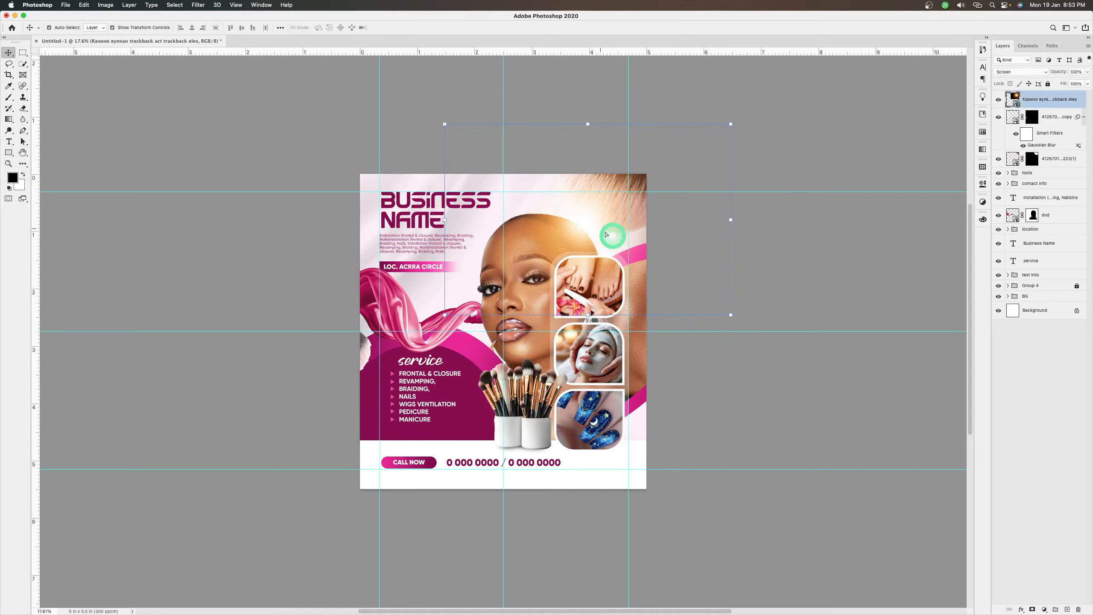
pyautogui.click(829, 381)
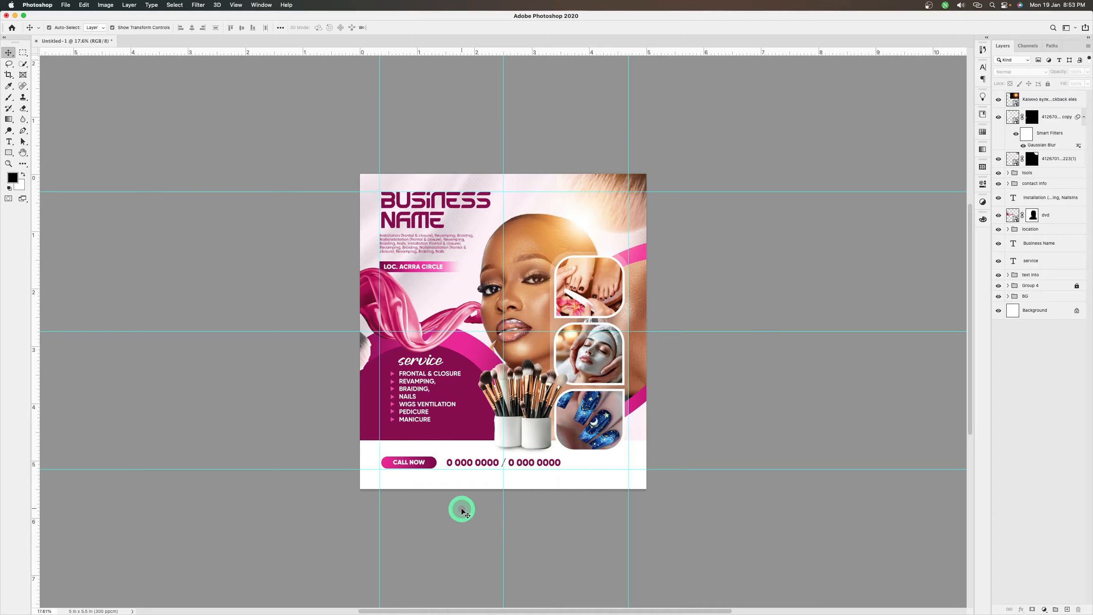
# Crop a thin strip off the flyer's lower edge so the canvas is about 5.3 in tall
pyautogui.press('c')
pyautogui.moveTo(502, 490); pyautogui.dragTo(504, 485)
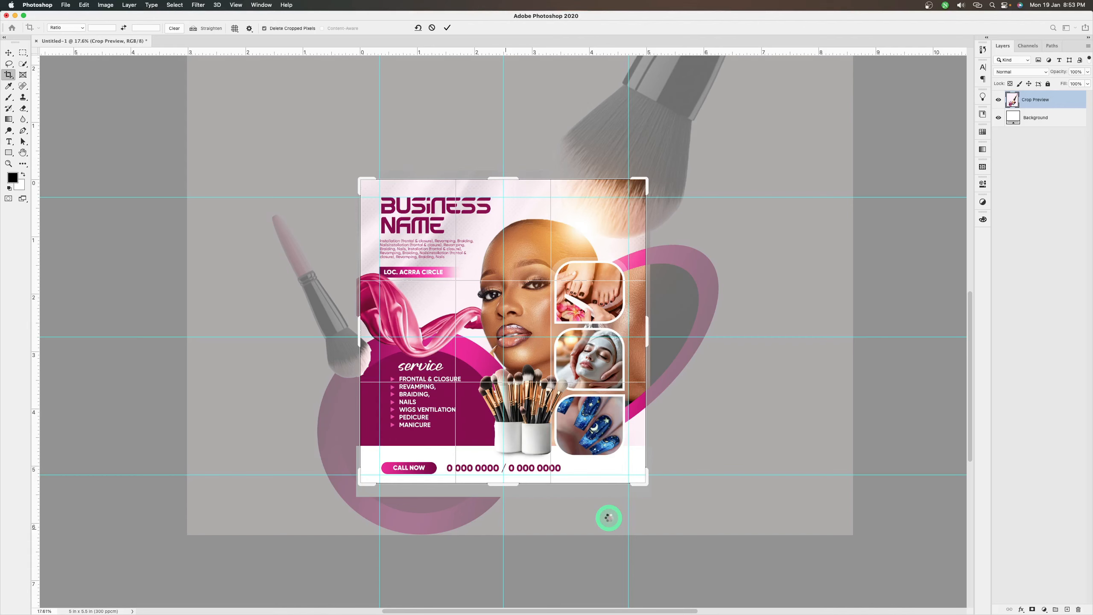
pyautogui.press('Return')
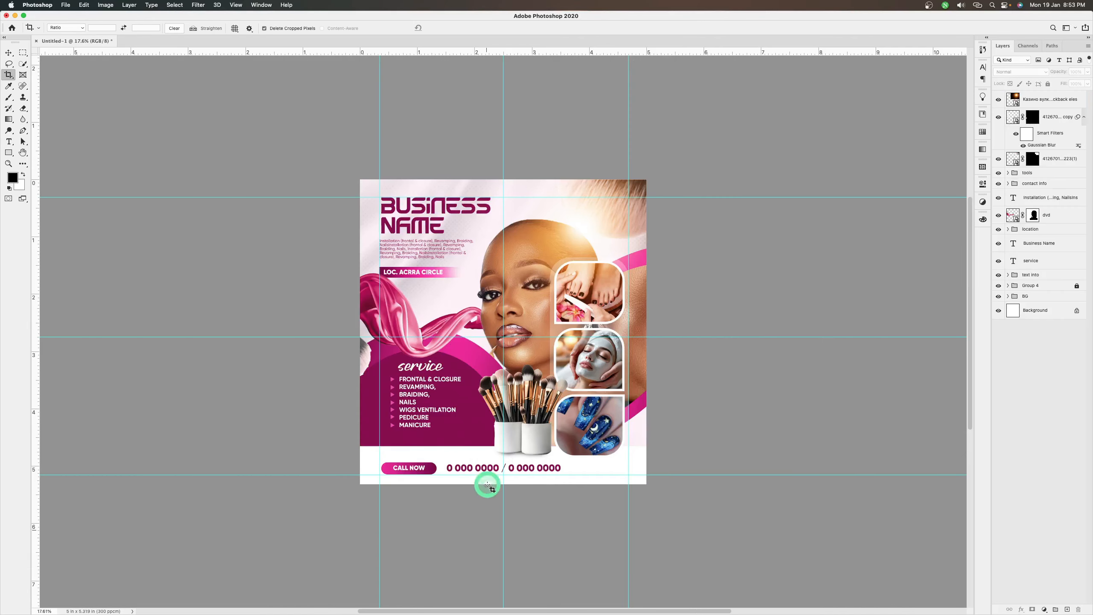
pyautogui.press('super+0')
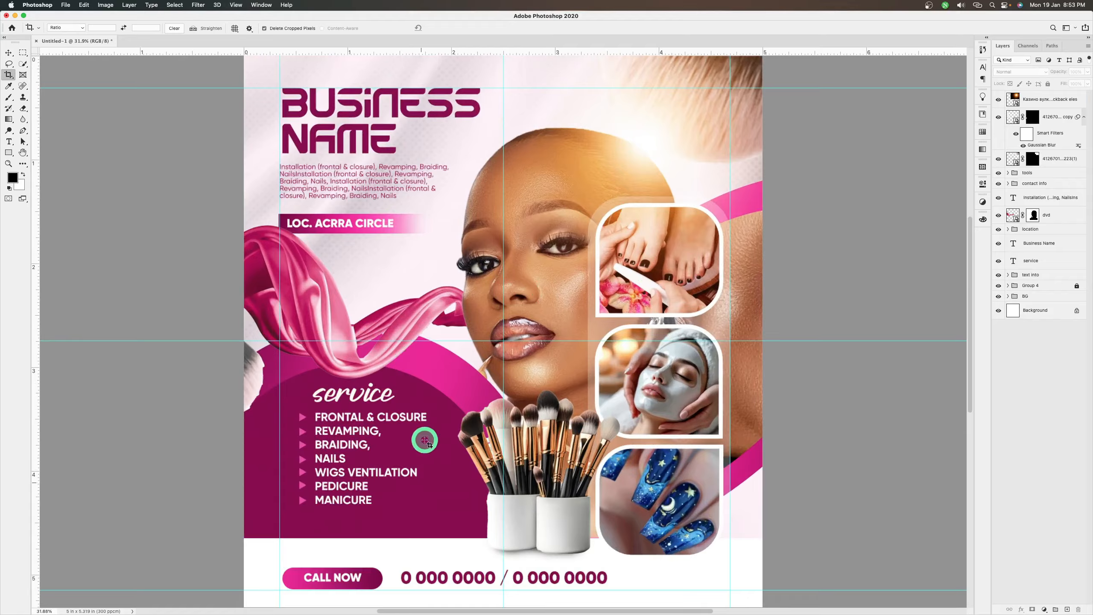
pyautogui.press('v')
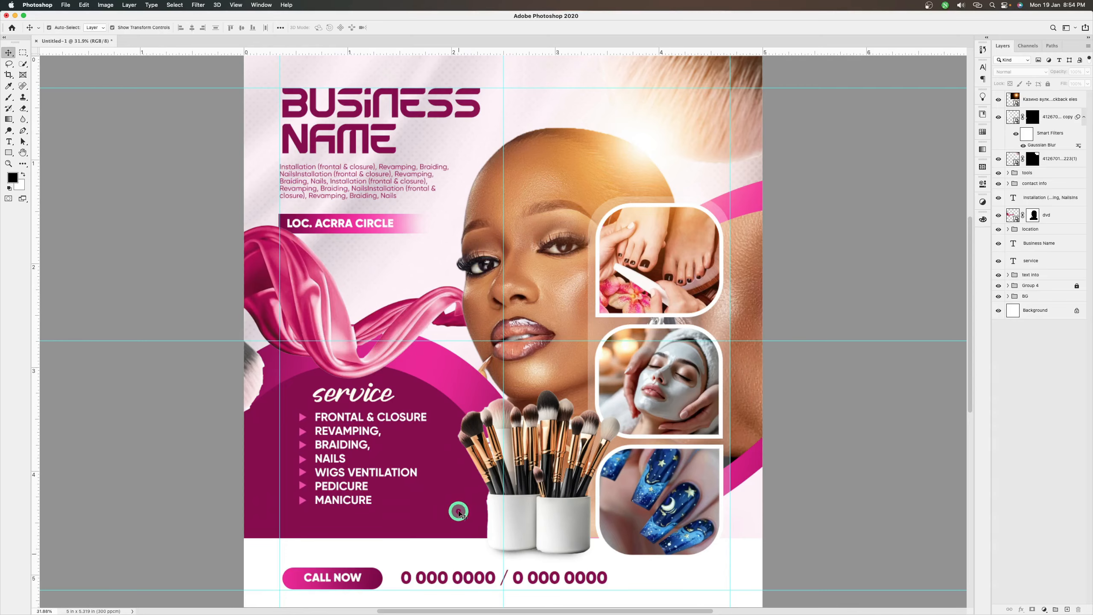
# Place fdd.png from the make-up flyer folder as an embedded image directly above the dark ellipse in the CIRCLE 1 group
pyautogui.click(458, 513)
pyautogui.click(222, 246)
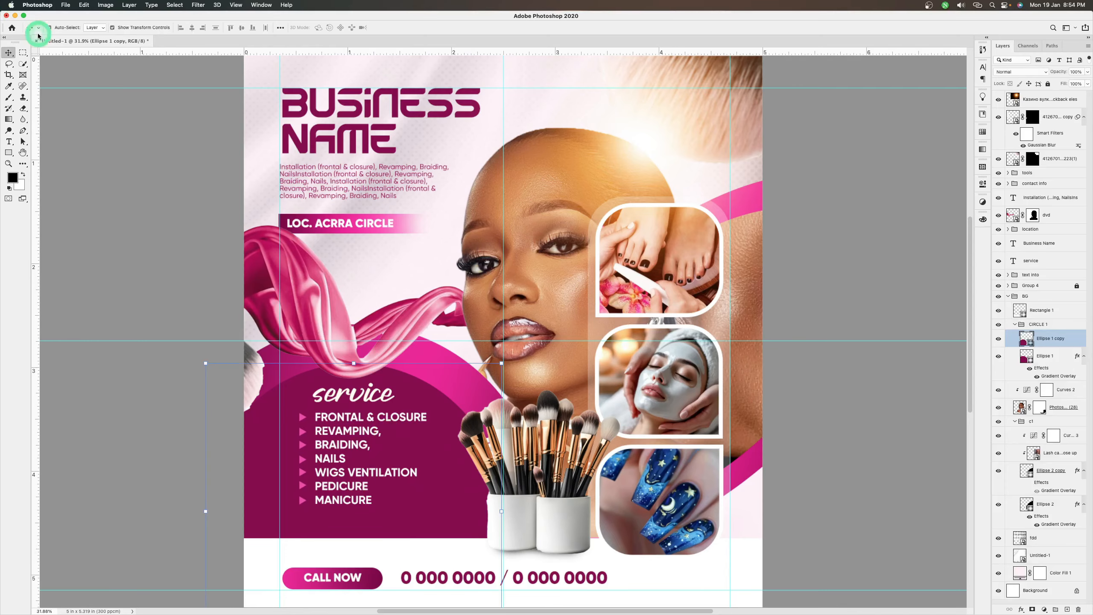
pyautogui.click(65, 5)
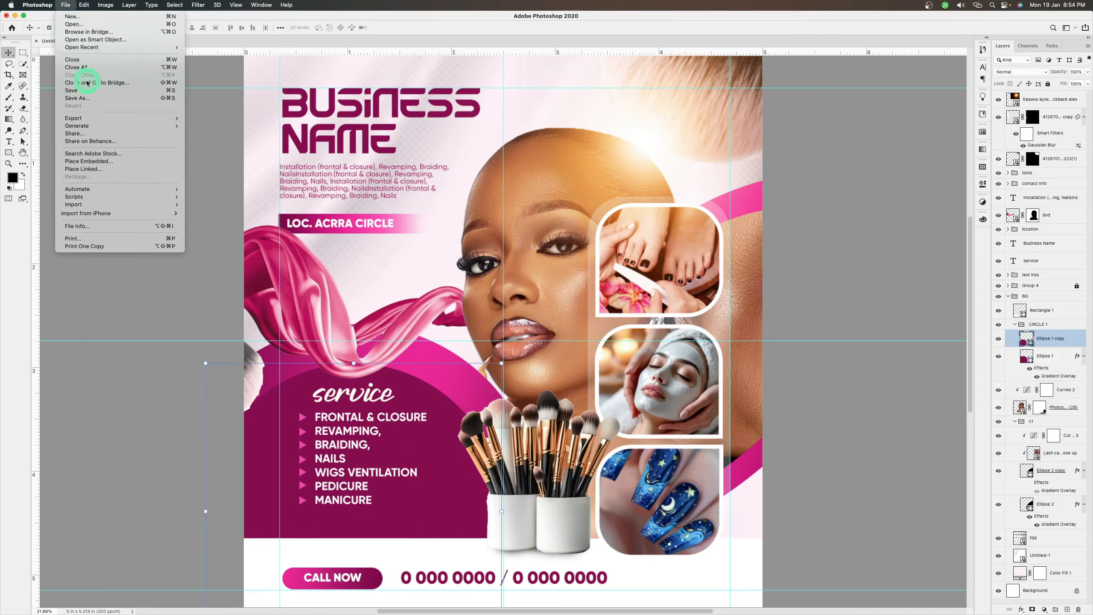
pyautogui.click(101, 162)
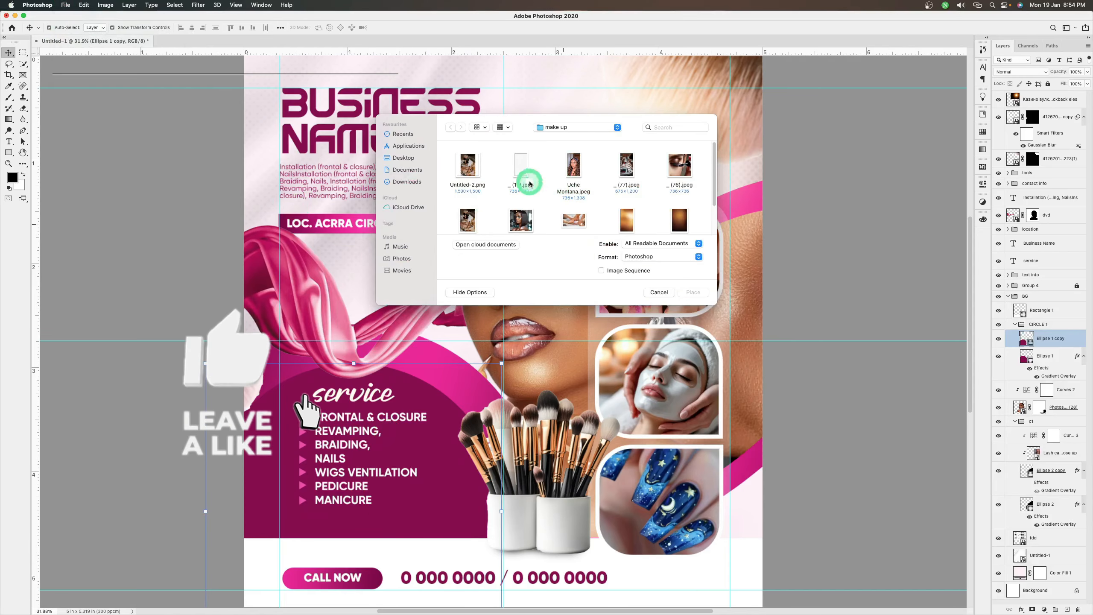
pyautogui.moveTo(571, 122); pyautogui.dragTo(581, 211)
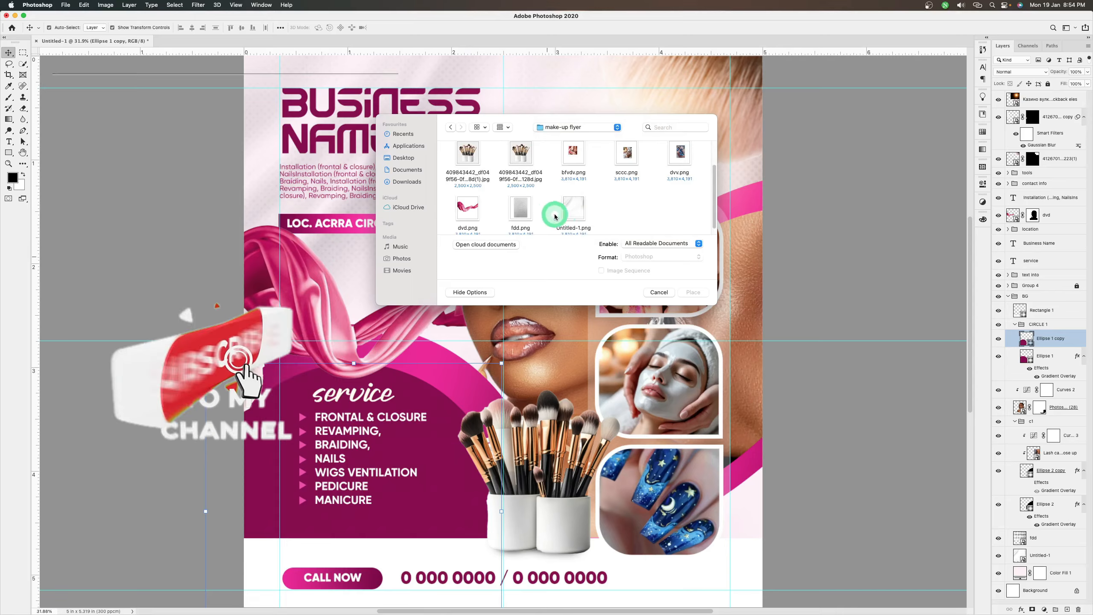
pyautogui.click(527, 212)
pyautogui.click(693, 292)
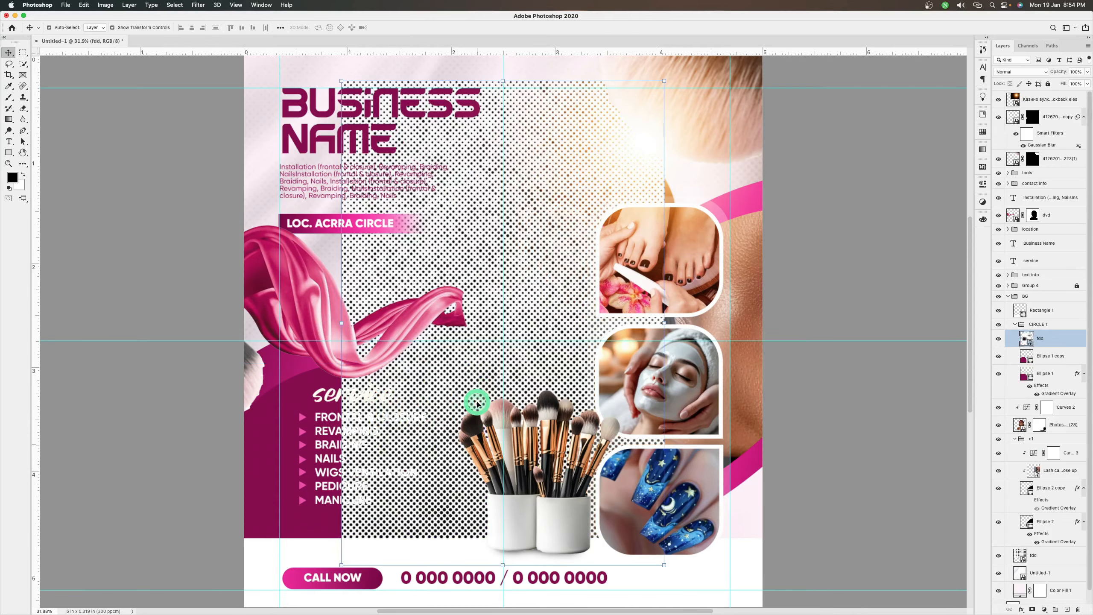
pyautogui.rightClick(496, 313)
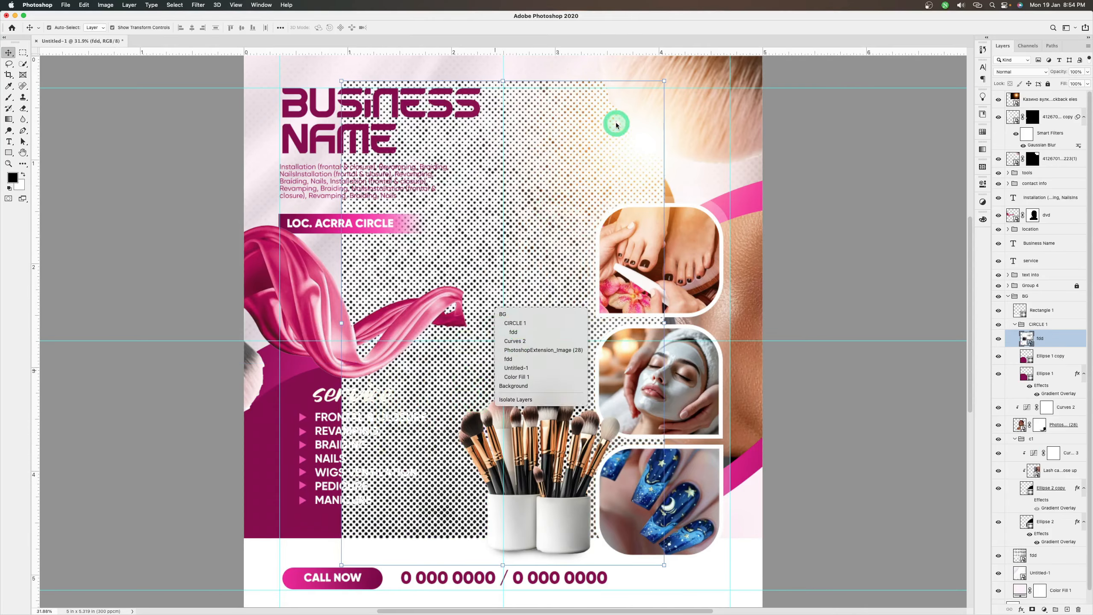
pyautogui.click(663, 81)
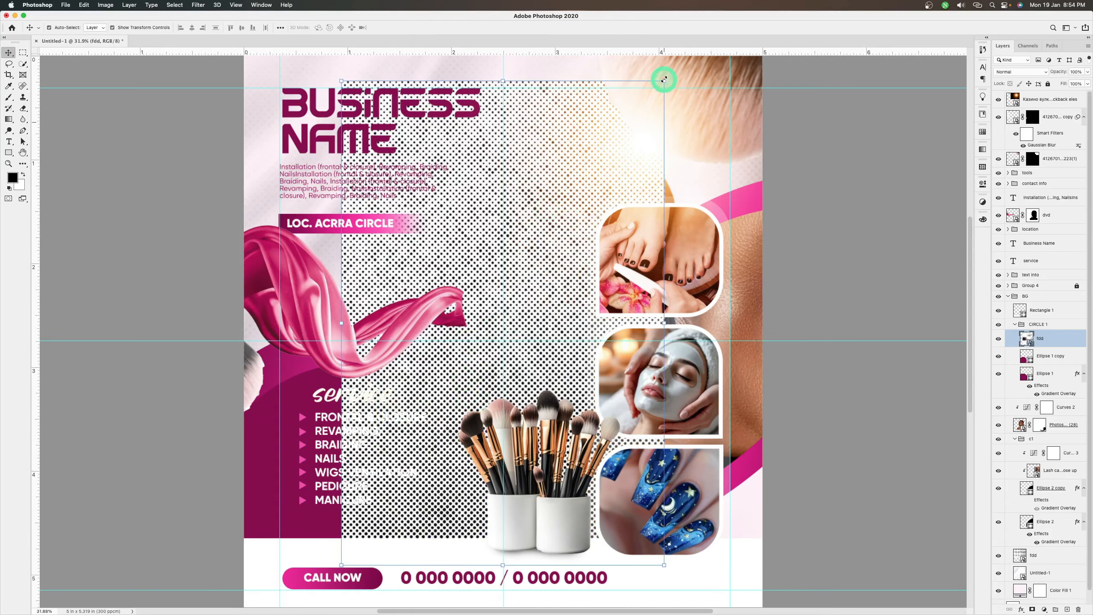
pyautogui.rightClick(586, 130)
pyautogui.click(663, 81)
pyautogui.rightClick(663, 81)
# Rotate the dot pattern 90° clockwise, scale it to about 5.45%, and position it over the dark service area
pyautogui.click(659, 82)
pyautogui.click(664, 80)
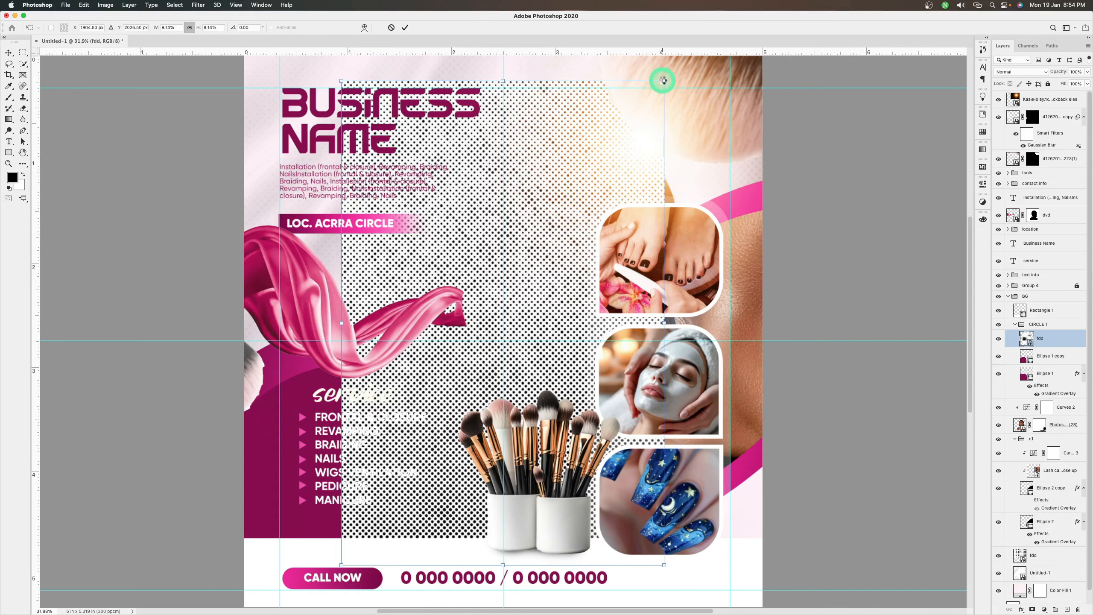
pyautogui.click(661, 84)
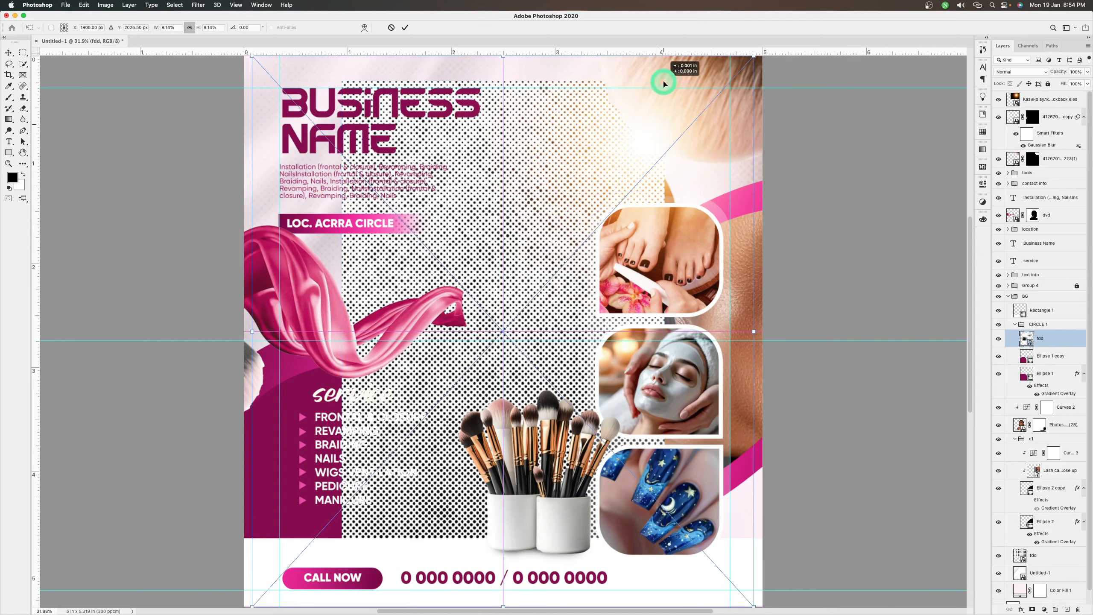
pyautogui.rightClick(606, 151)
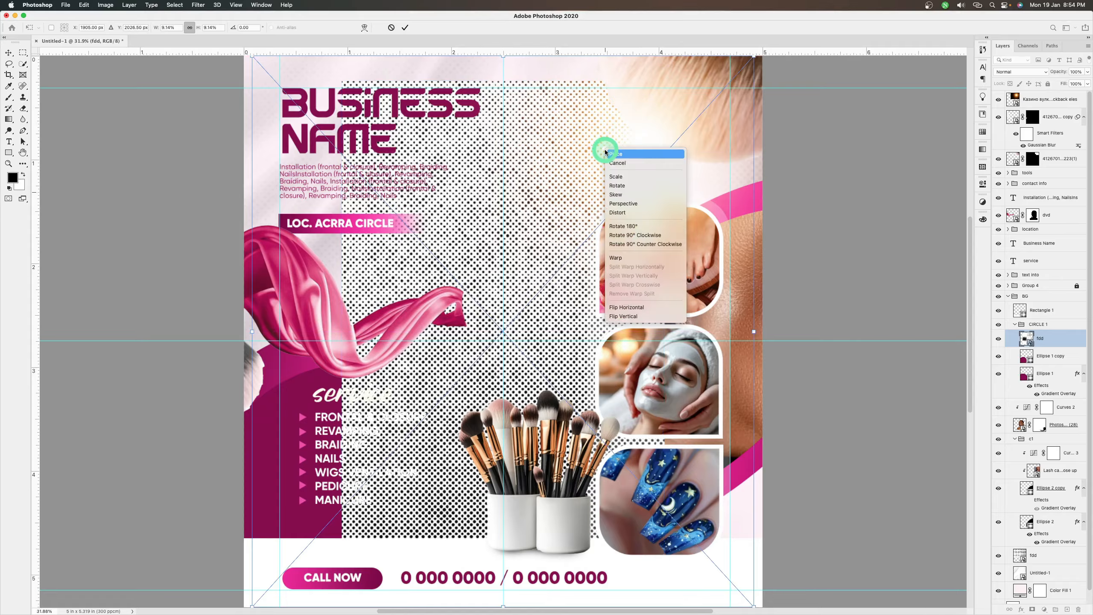
pyautogui.click(641, 240)
pyautogui.moveTo(505, 372); pyautogui.dragTo(403, 444)
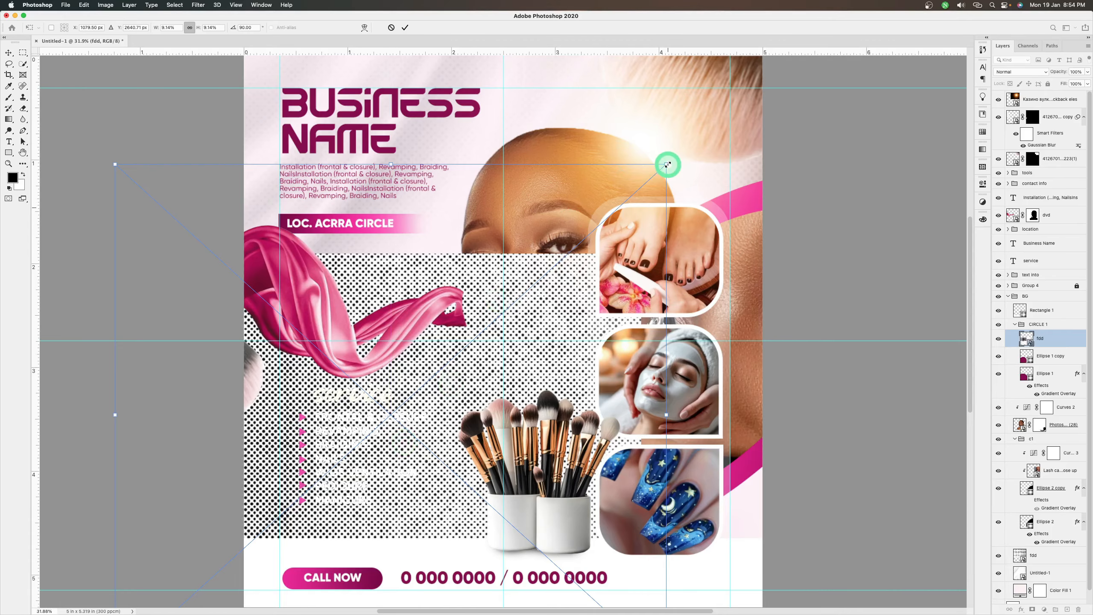
pyautogui.moveTo(668, 164); pyautogui.dragTo(555, 265)
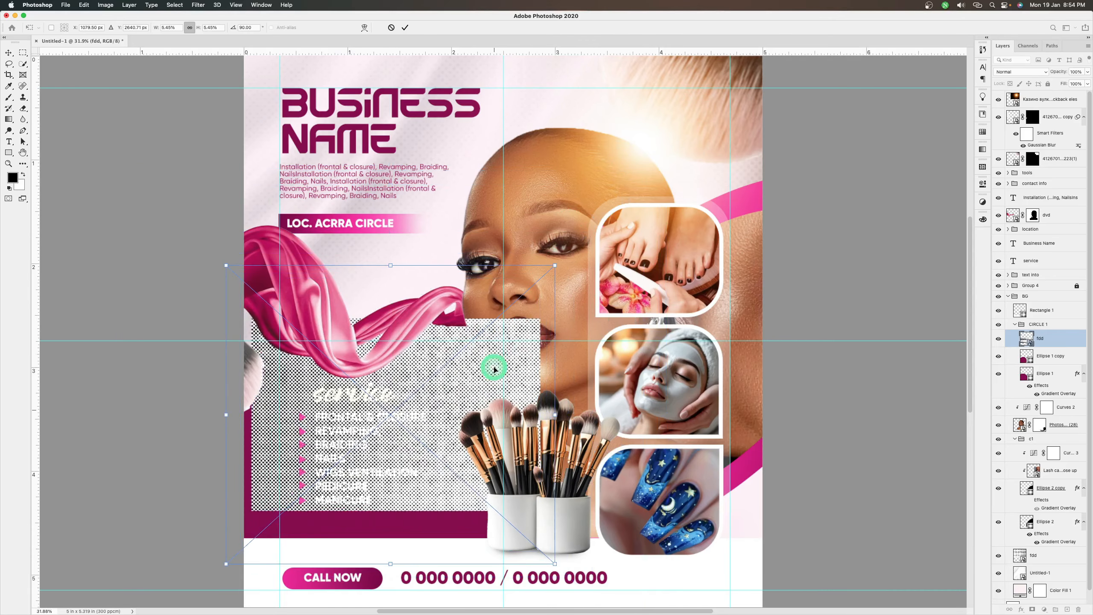
pyautogui.moveTo(495, 369); pyautogui.dragTo(473, 401)
pyautogui.doubleClick(475, 402)
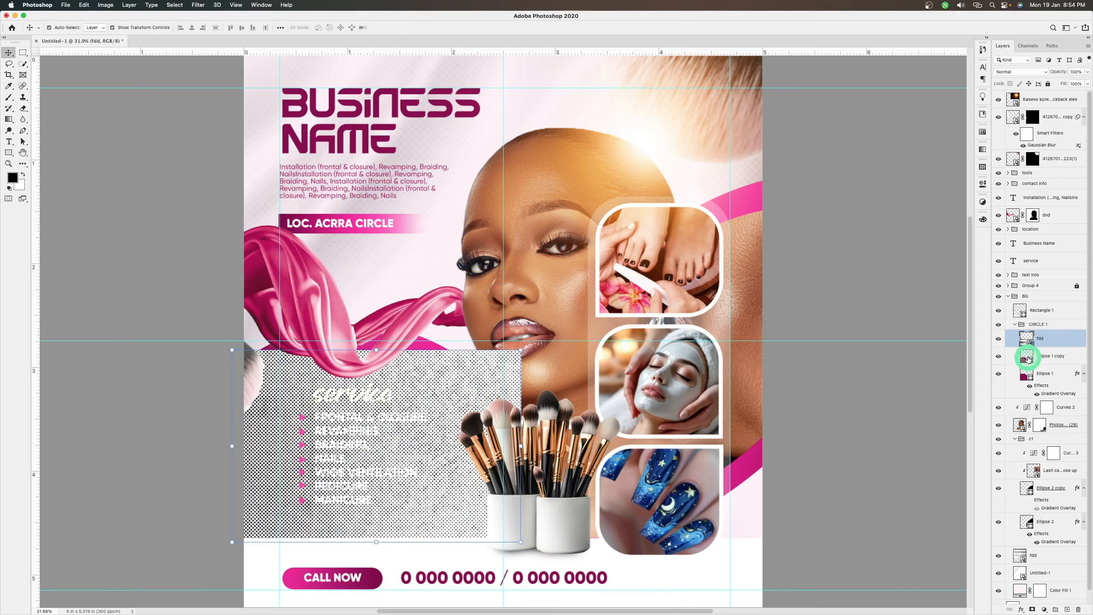
# Mask the dot pattern to the shape of Ellipse 1 copy using a layer mask made from the ellipse's outline
pyautogui.keyDown('super'); pyautogui.click(1025, 360); pyautogui.keyUp('super')
pyautogui.click(1060, 345)
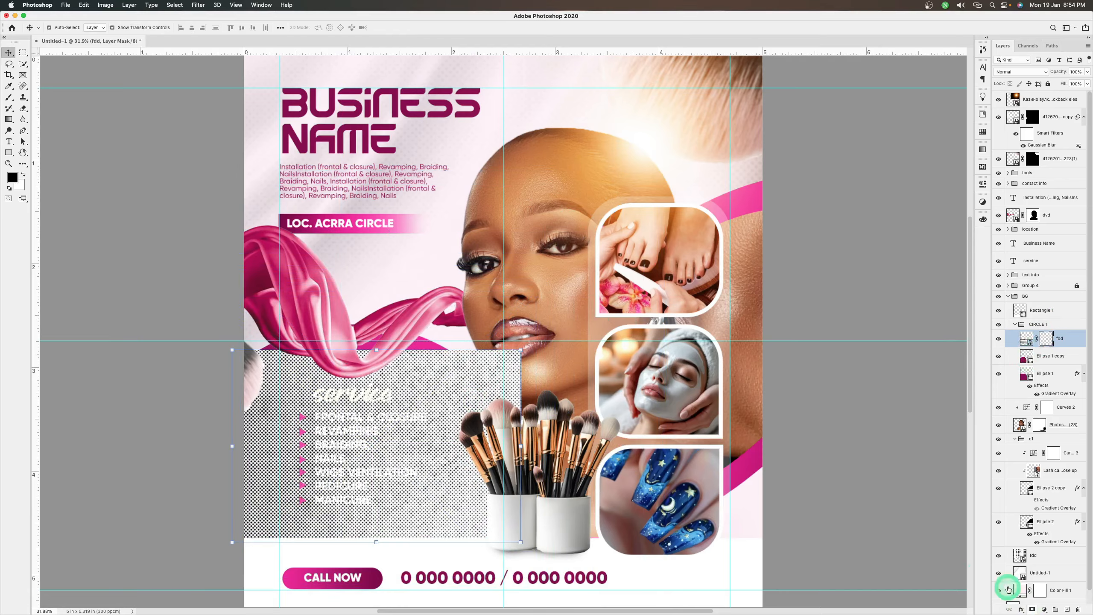
pyautogui.click(1032, 609)
# Set the masked dot pattern's blend mode to Multiply and its opacity to 10%, and deselect the layer
pyautogui.click(1017, 73)
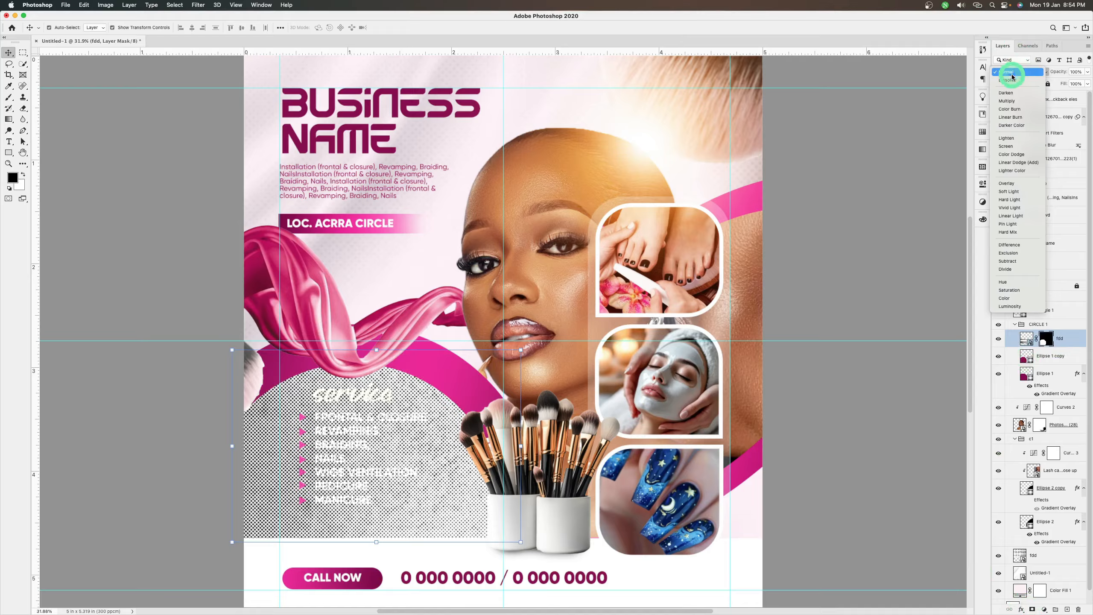
pyautogui.click(1006, 103)
pyautogui.moveTo(1079, 82); pyautogui.dragTo(1055, 84)
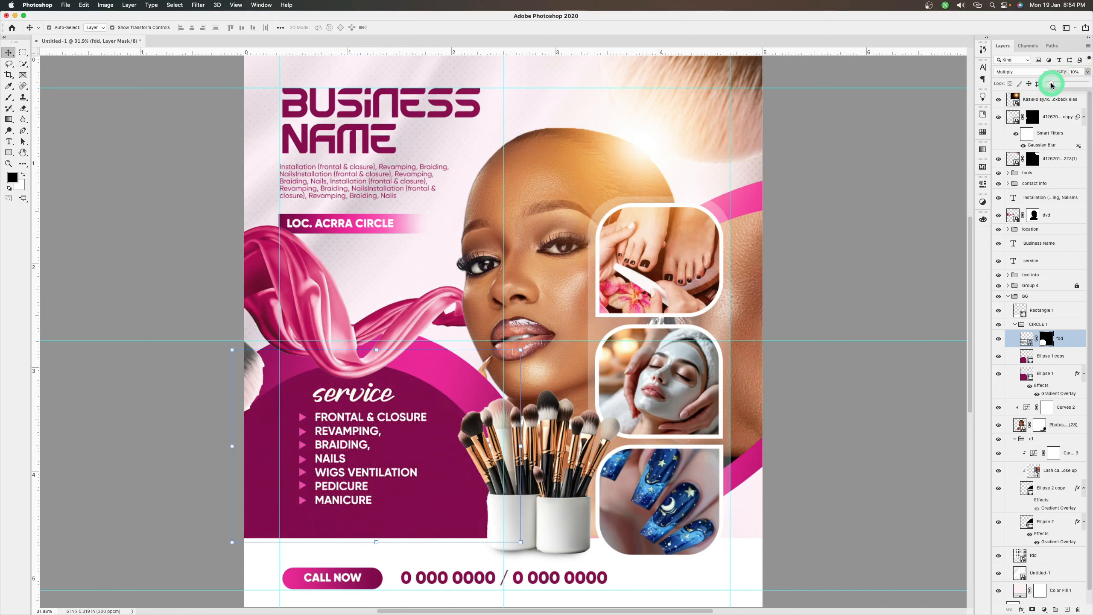
pyautogui.click(898, 205)
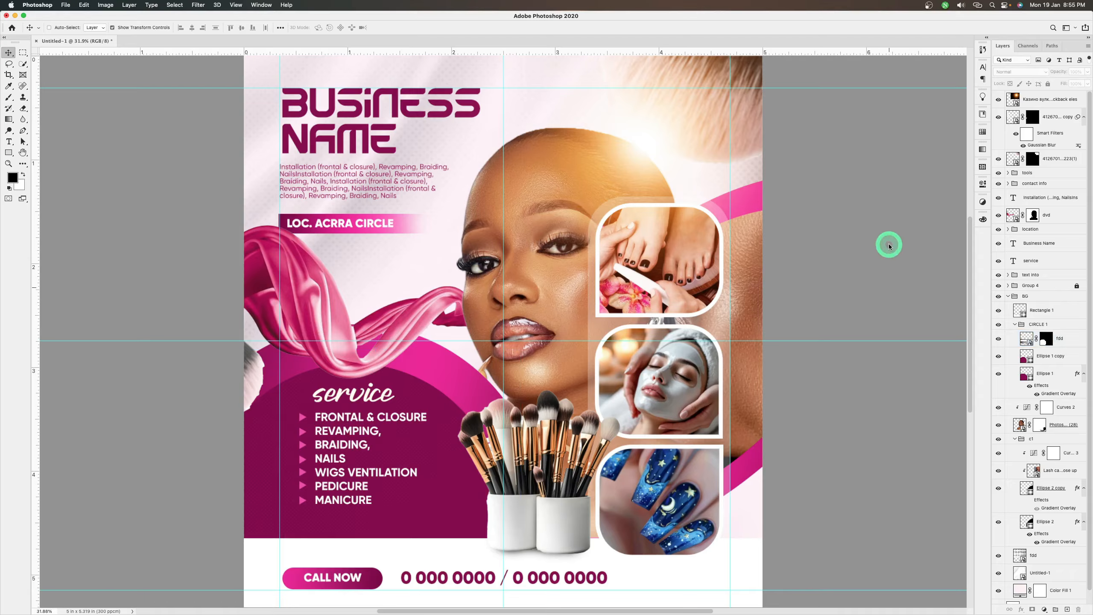
pyautogui.press('super+h')
pyautogui.click(587, 259)
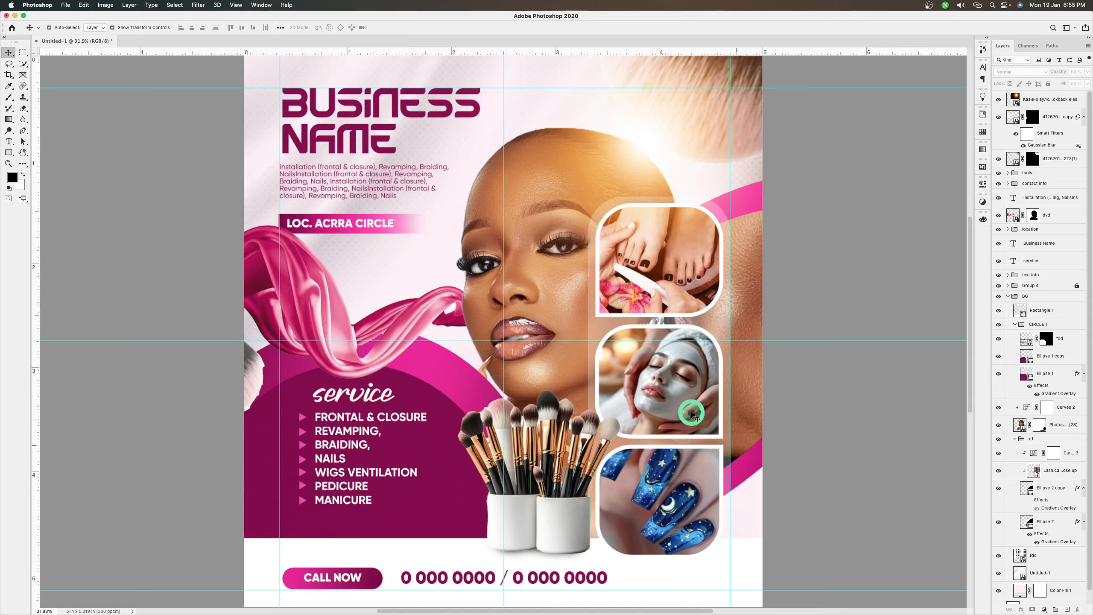
# Switch to Finder and browse the Downloads folder for a texture image
pyautogui.moveTo(152, 602)
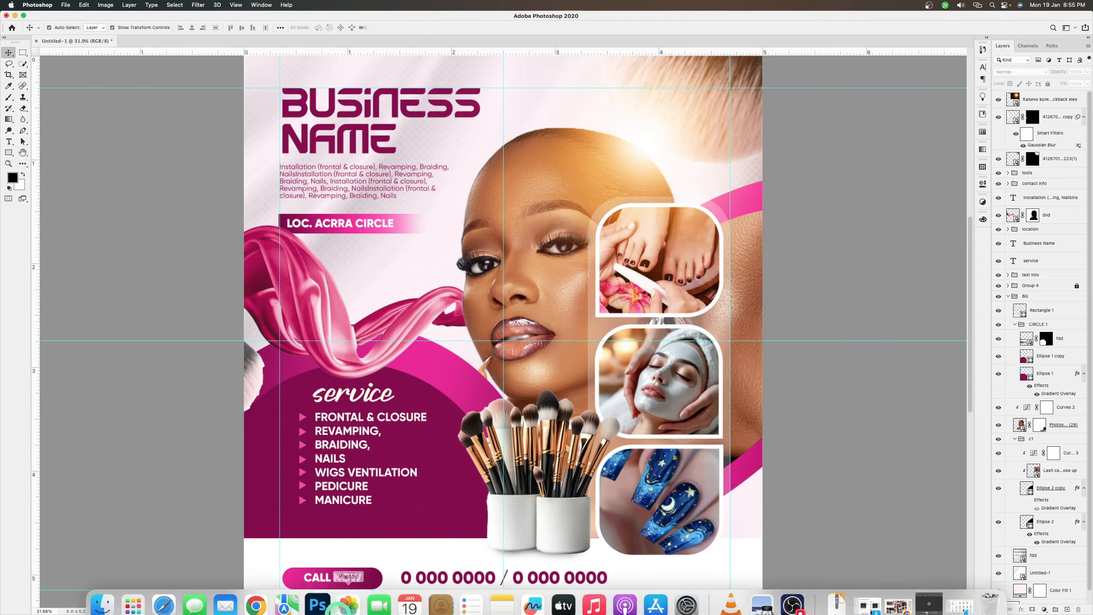
pyautogui.click(103, 596)
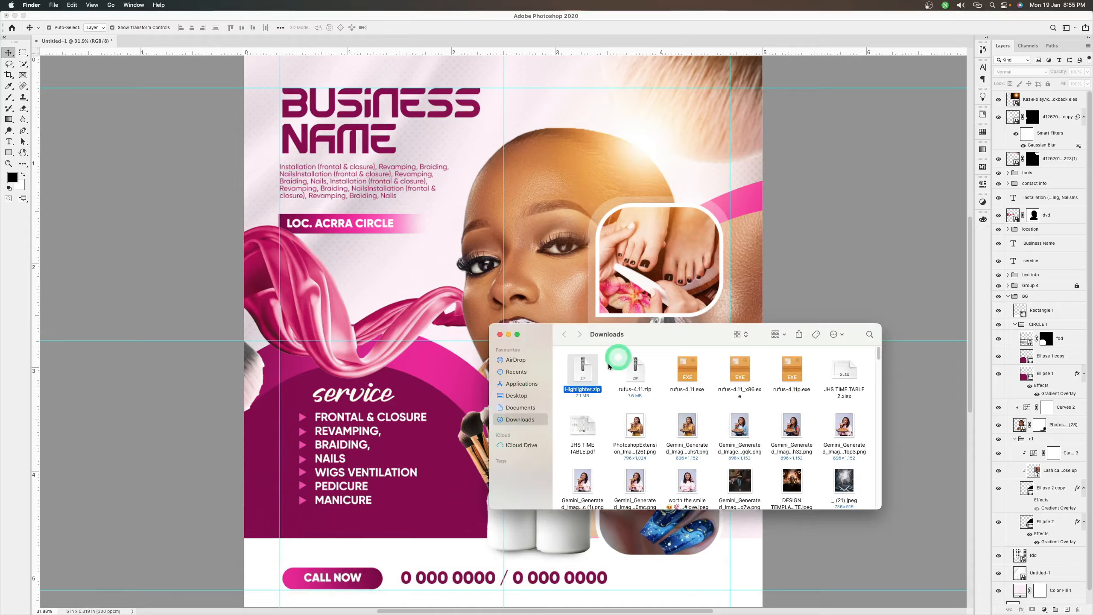
pyautogui.moveTo(640, 335); pyautogui.dragTo(632, 242)
pyautogui.scroll(-10, 647, 298)
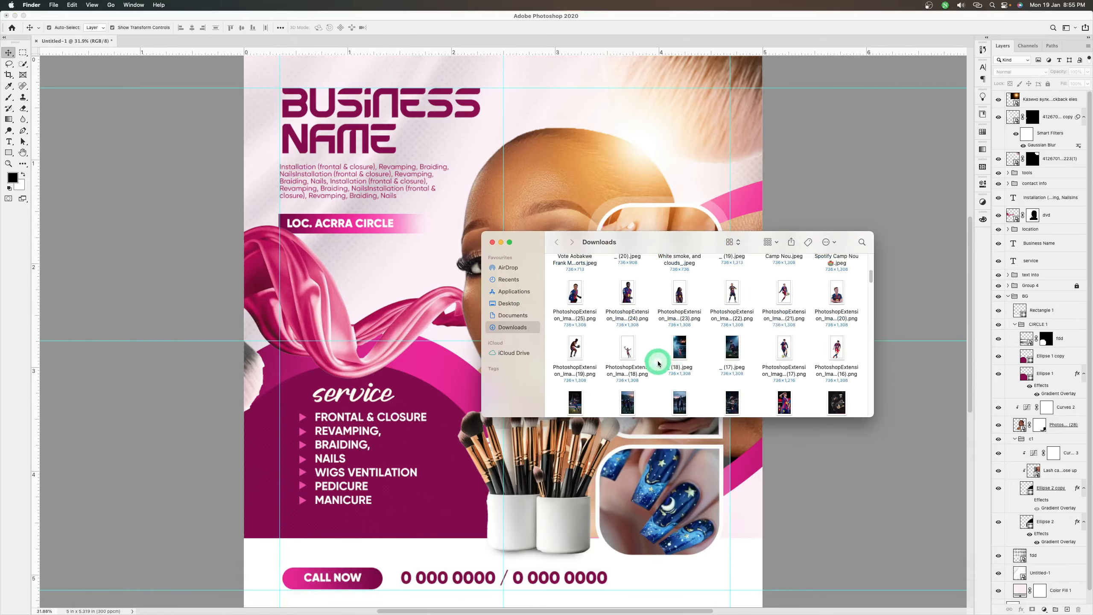
pyautogui.scroll(-15, 658, 363)
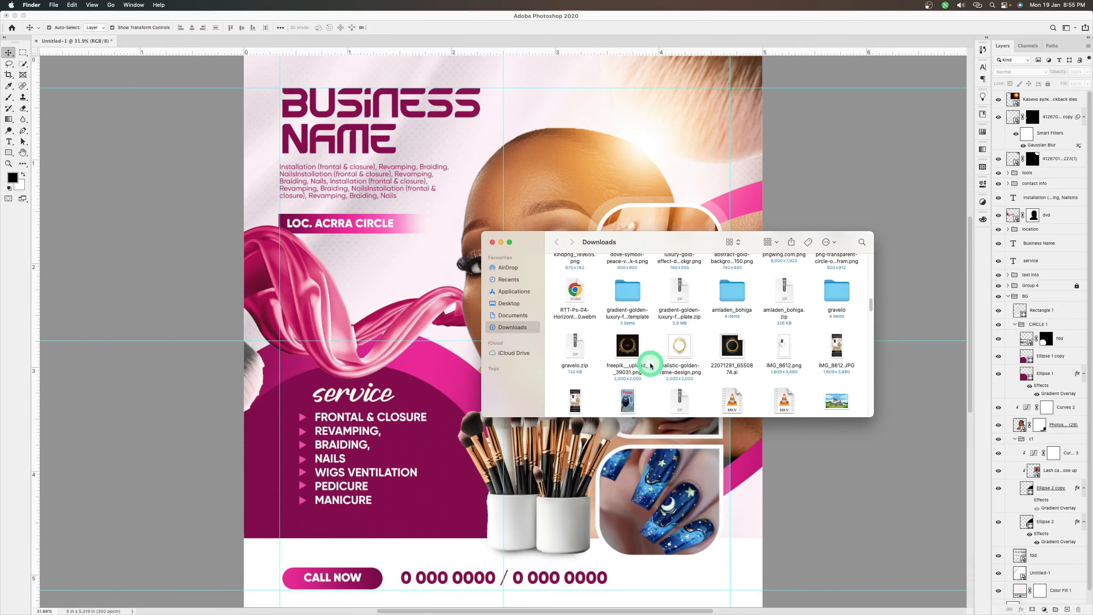
pyautogui.scroll(-15, 650, 366)
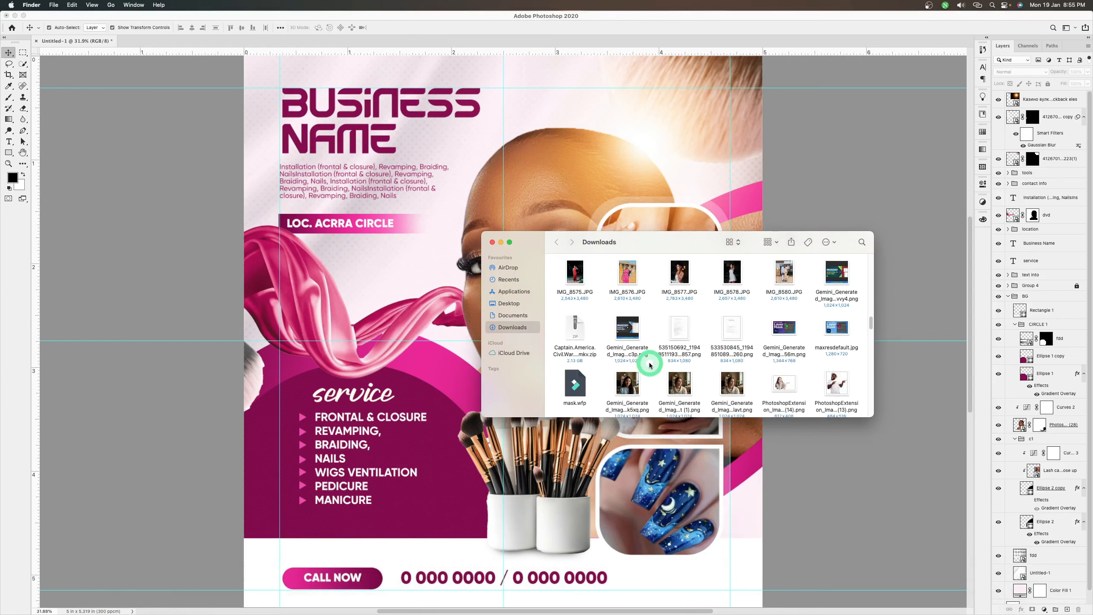
pyautogui.scroll(-10, 650, 365)
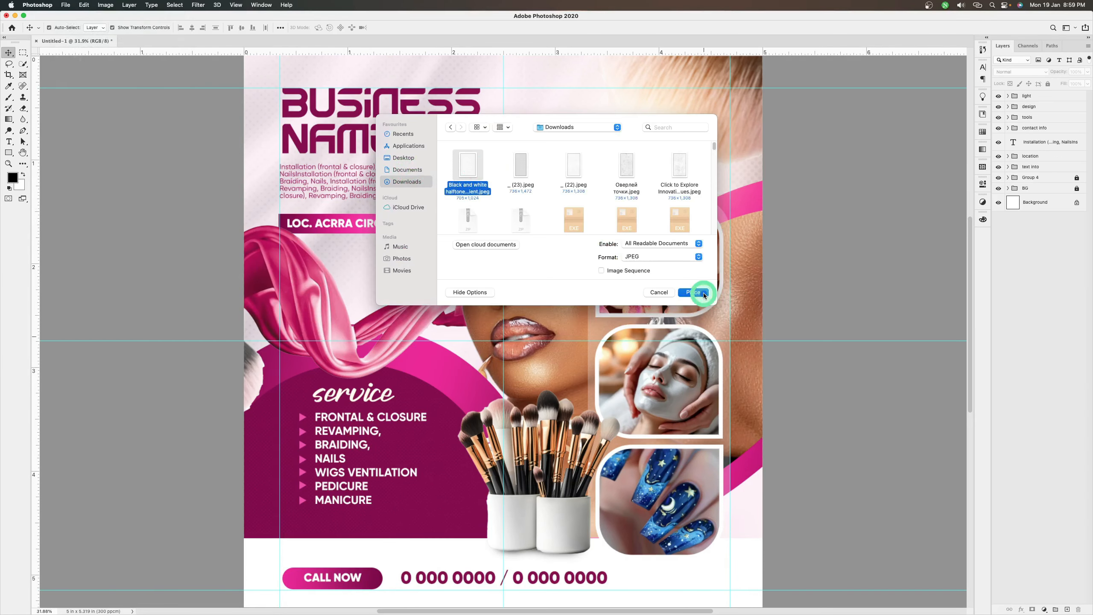
# Place the black and white halftone JPEG from Downloads, scale it to about 21%, and position it in the flyer's upper-left corner
pyautogui.click(704, 296)
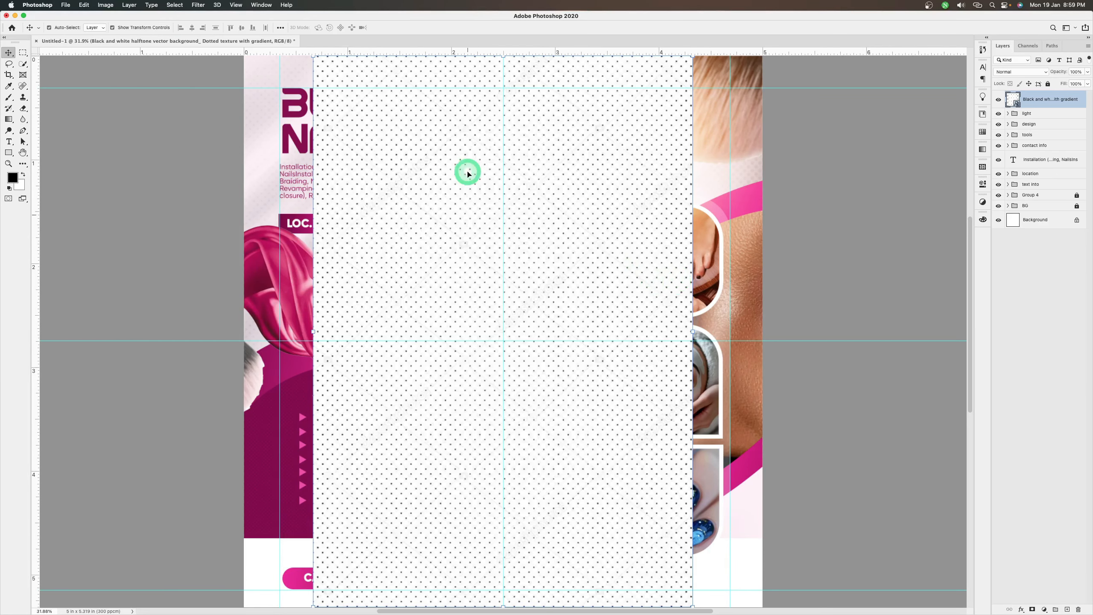
pyautogui.scroll(2, 537, 251)
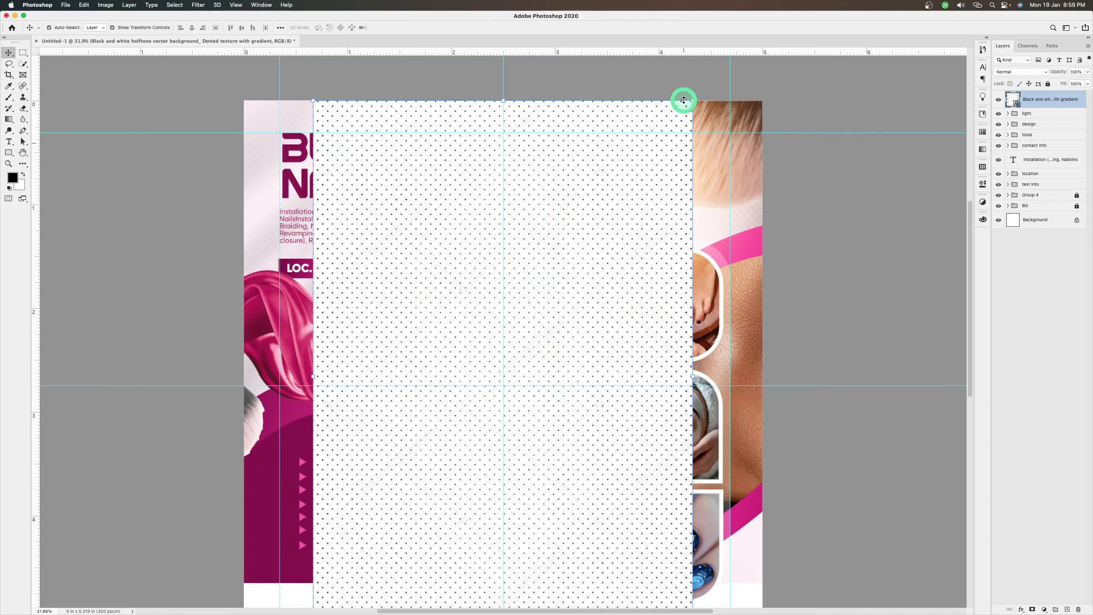
pyautogui.moveTo(690, 101); pyautogui.dragTo(584, 206)
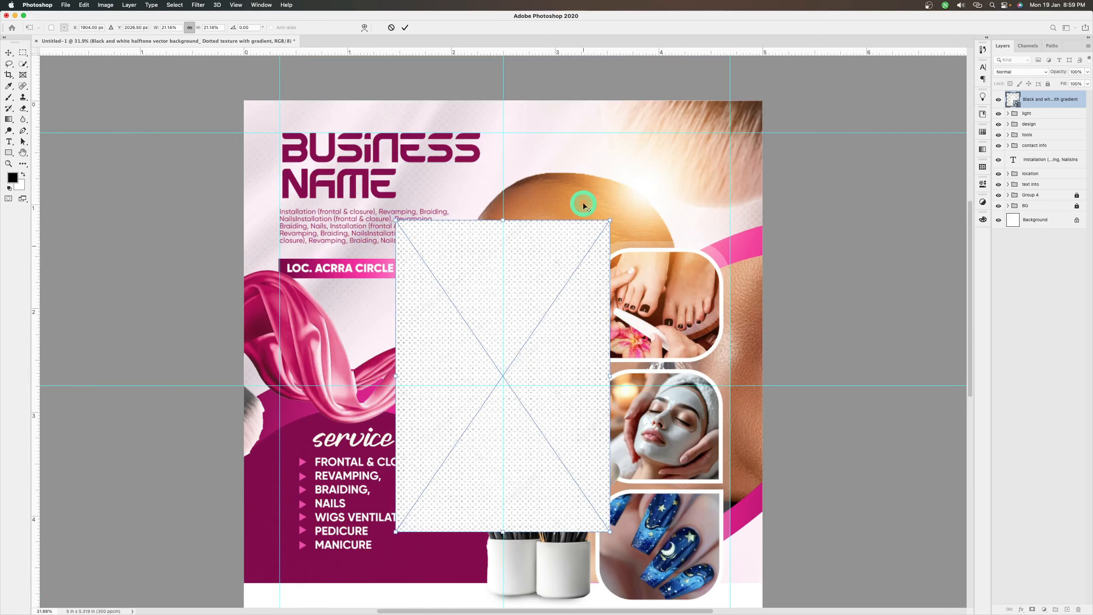
pyautogui.press('Return')
pyautogui.moveTo(537, 301); pyautogui.dragTo(390, 181)
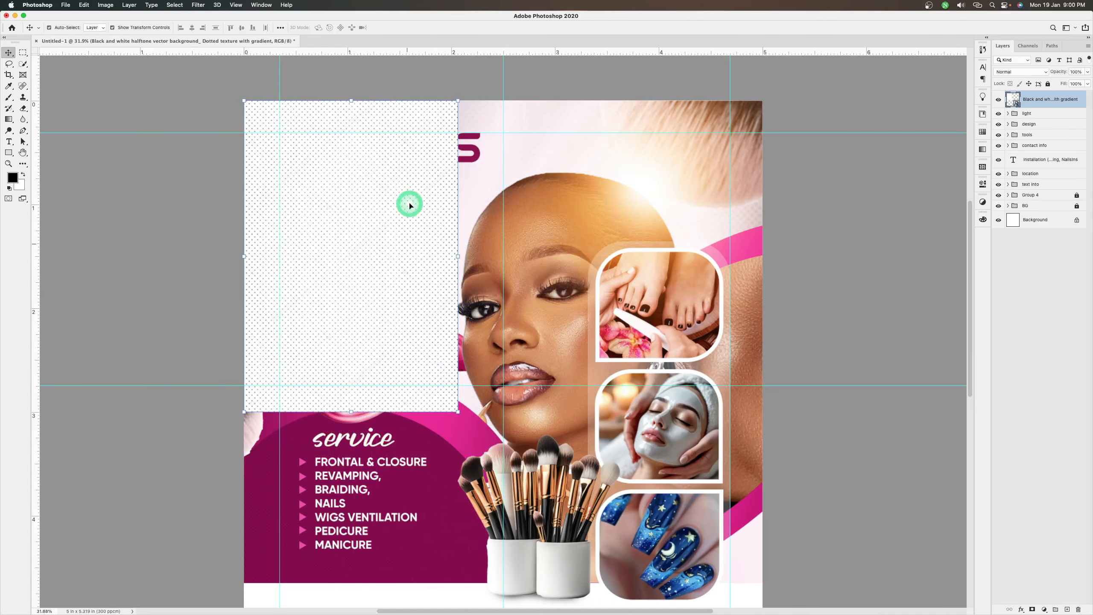
# Duplicate the halftone texture directly to its right and merge the two texture layers into one
pyautogui.moveTo(457, 221); pyautogui.dragTo(581, 205)
pyautogui.keyDown('shift'); pyautogui.click(1058, 117); pyautogui.keyUp('shift')
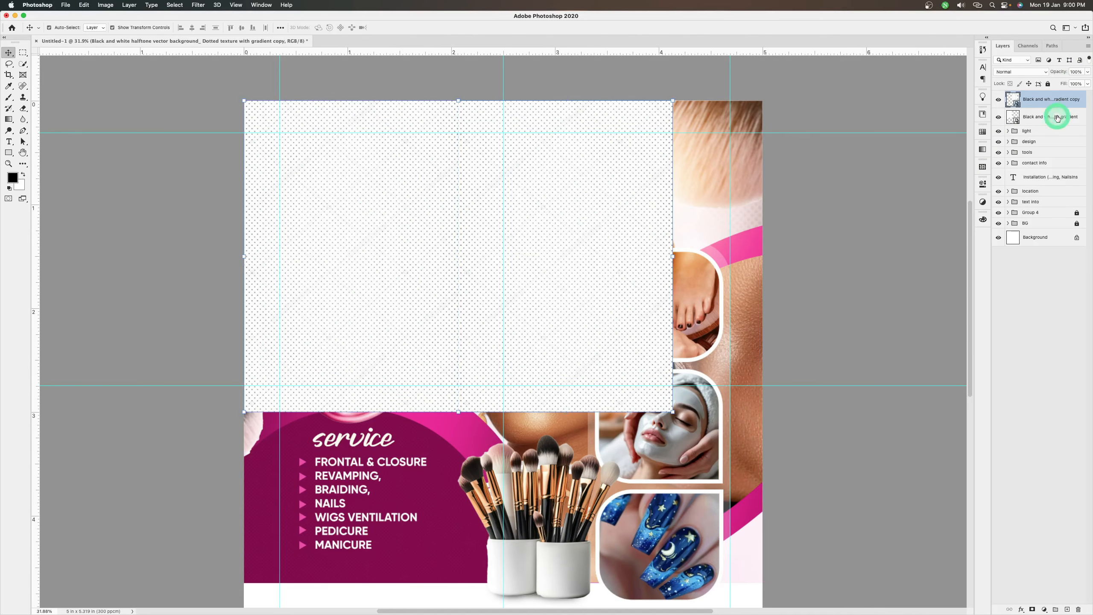
pyautogui.press('super+e')
# Duplicate the merged halftone strip, place the copy directly below it, and merge both layers
pyautogui.press('super+j')
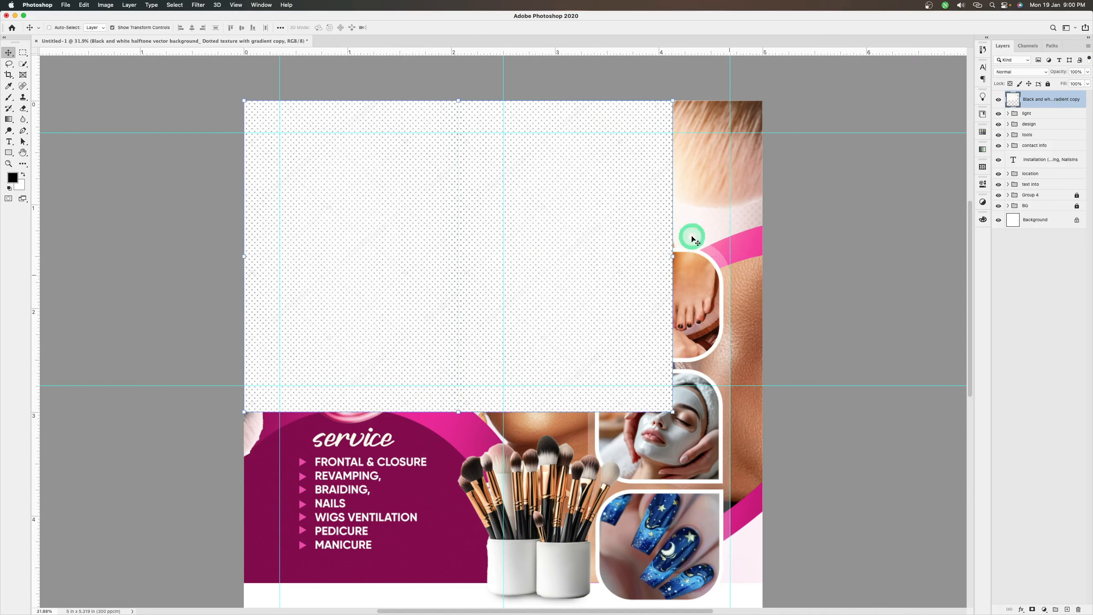
pyautogui.moveTo(558, 325); pyautogui.dragTo(561, 592)
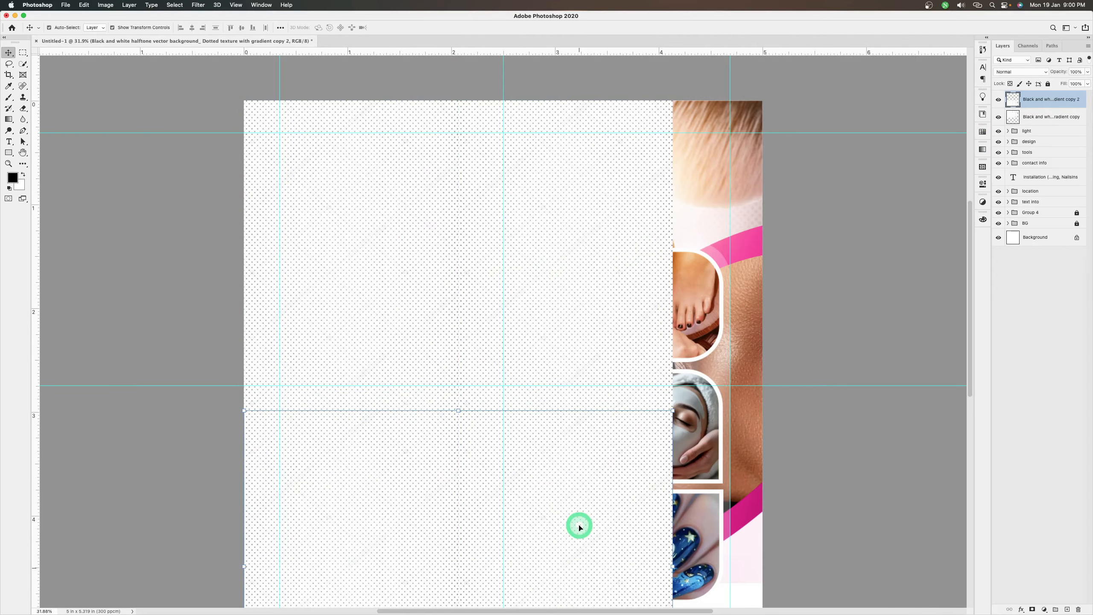
pyautogui.keyDown('shift'); pyautogui.click(1036, 117); pyautogui.keyUp('shift')
pyautogui.press('super+e')
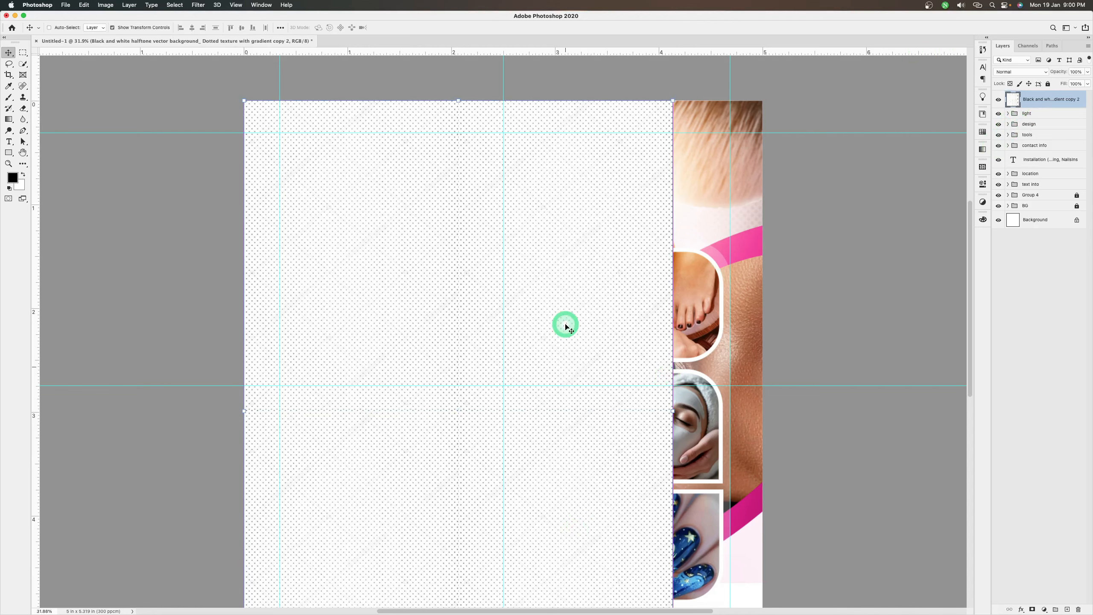
# Reposition the merged halftone block so it slightly overhangs the flyer's upper and left edges
pyautogui.press('super+minus')
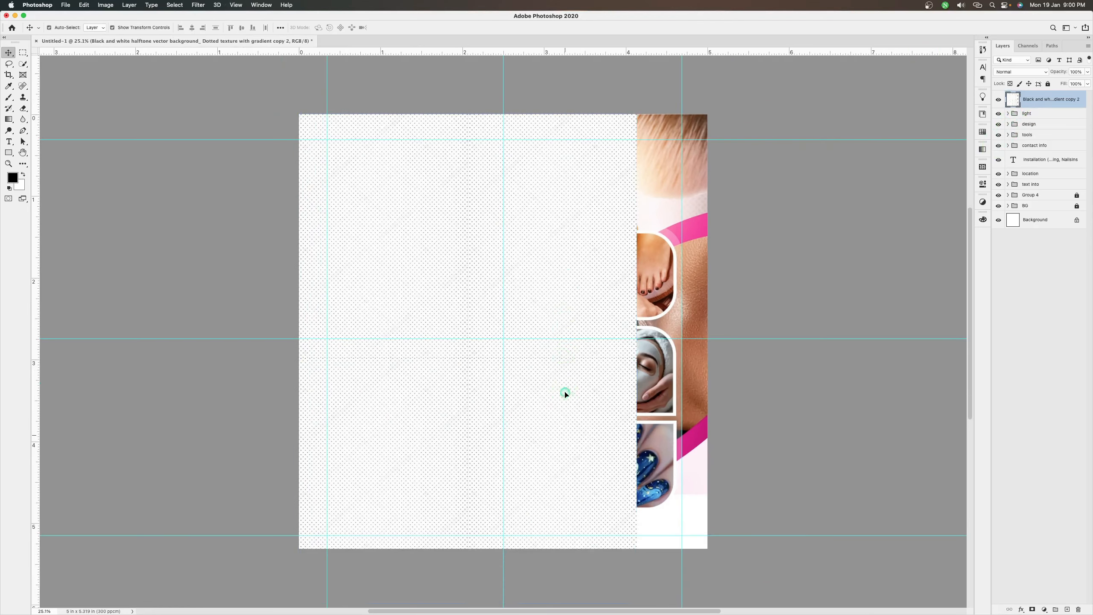
pyautogui.moveTo(564, 389); pyautogui.dragTo(588, 391)
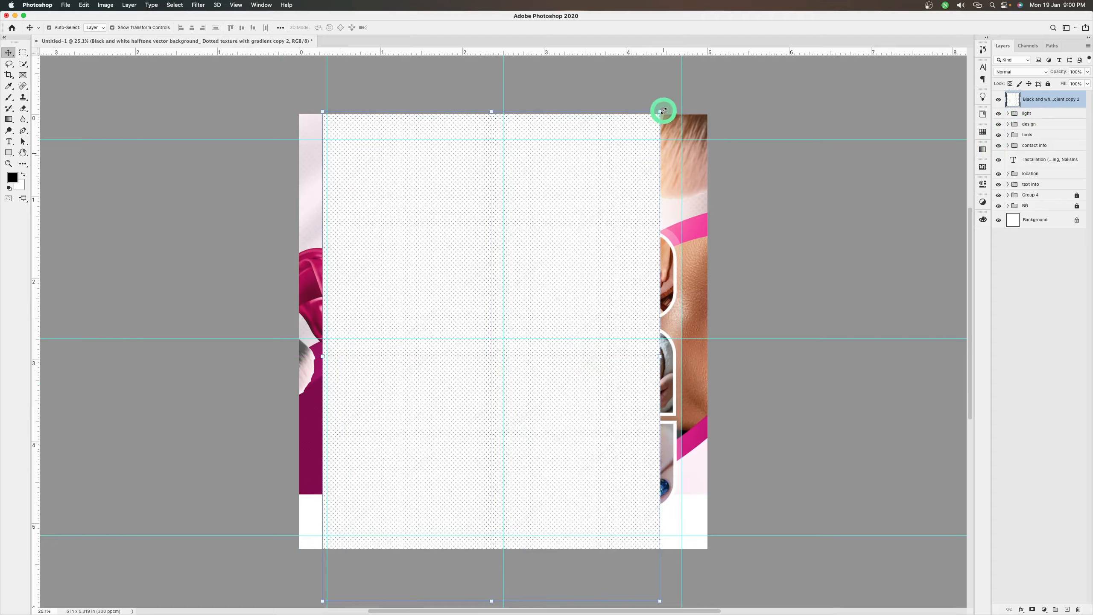
pyautogui.moveTo(565, 214); pyautogui.dragTo(539, 207)
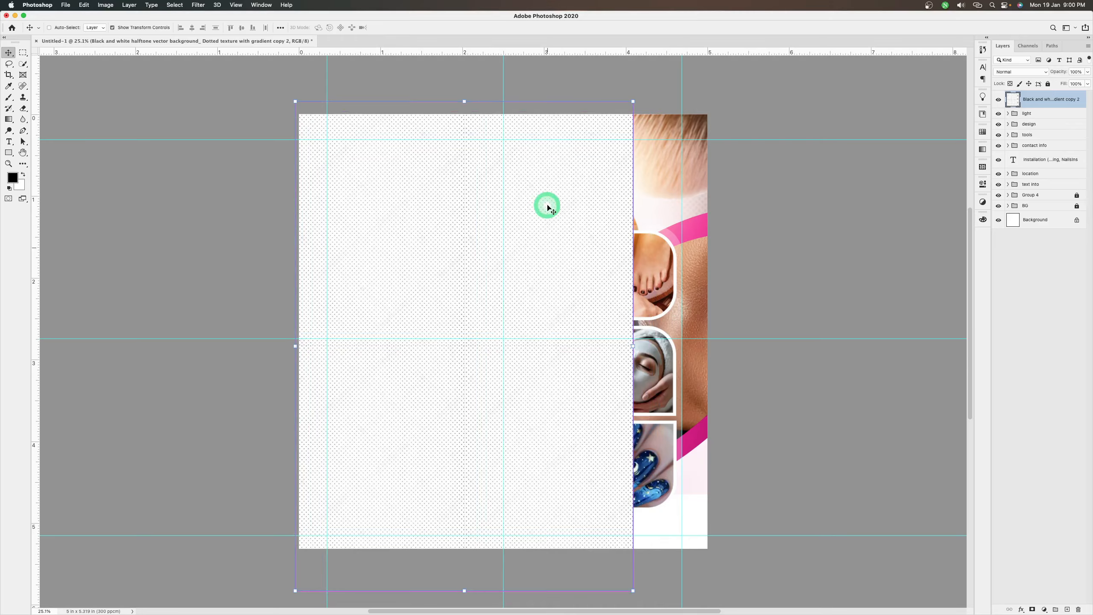
# Duplicate the halftone block, move the copy over the flyer's uncovered right side, and merge the two layers
pyautogui.press('super+j')
pyautogui.moveTo(521, 243); pyautogui.dragTo(826, 252)
pyautogui.moveTo(659, 248); pyautogui.dragTo(691, 247)
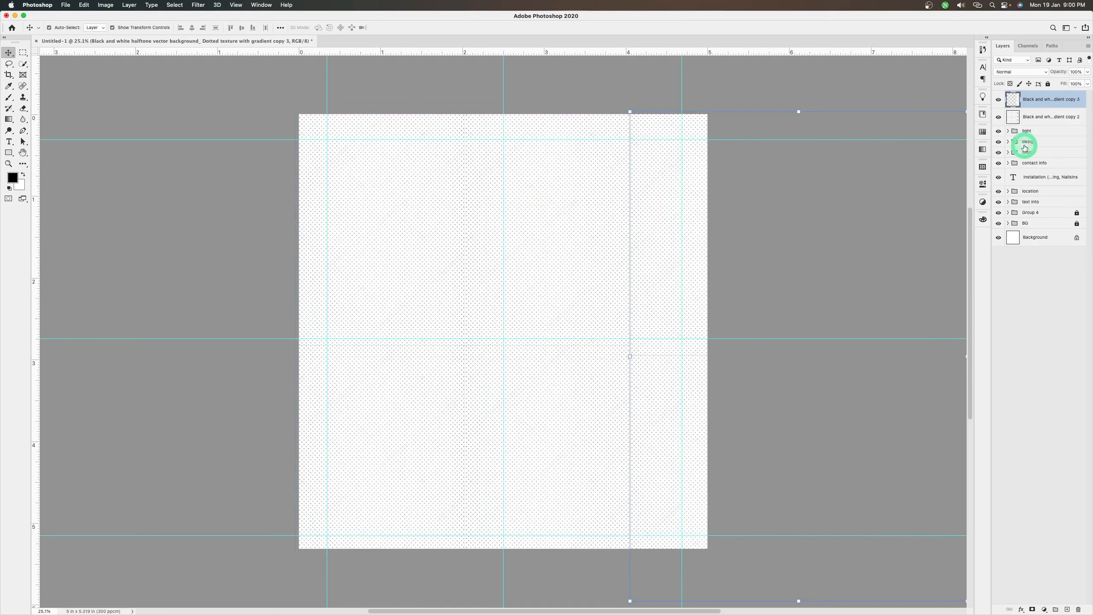
pyautogui.click(1035, 120)
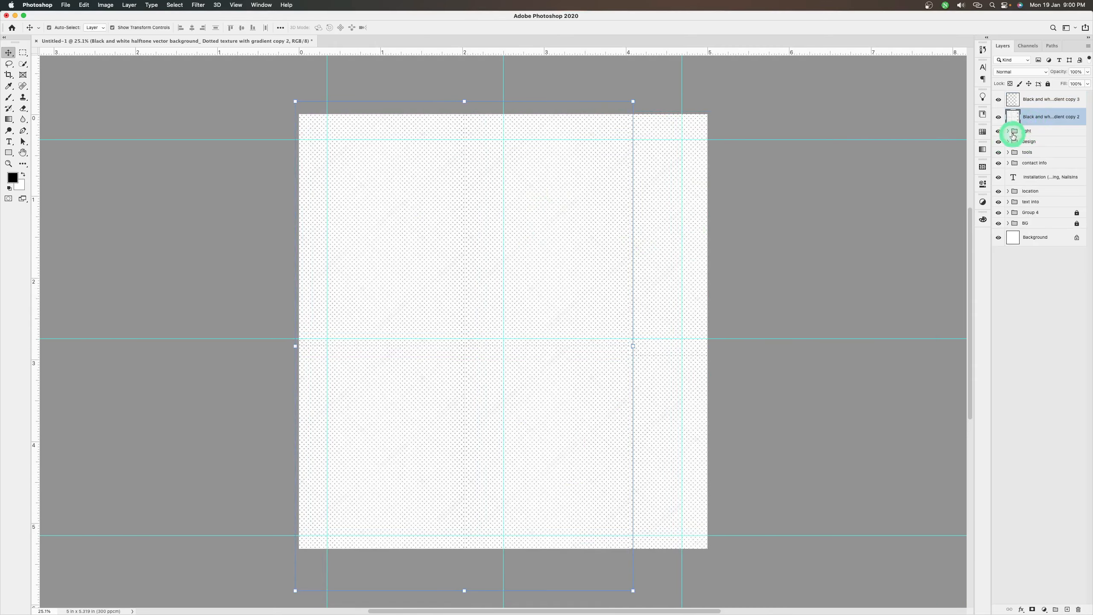
pyautogui.doubleClick(1035, 101)
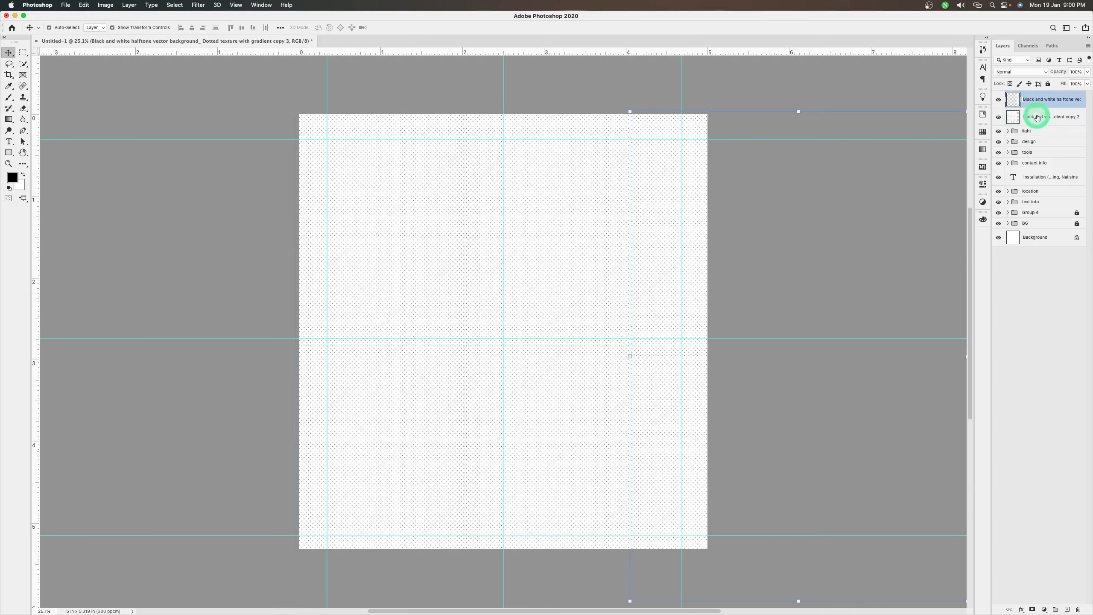
pyautogui.press('Delete')
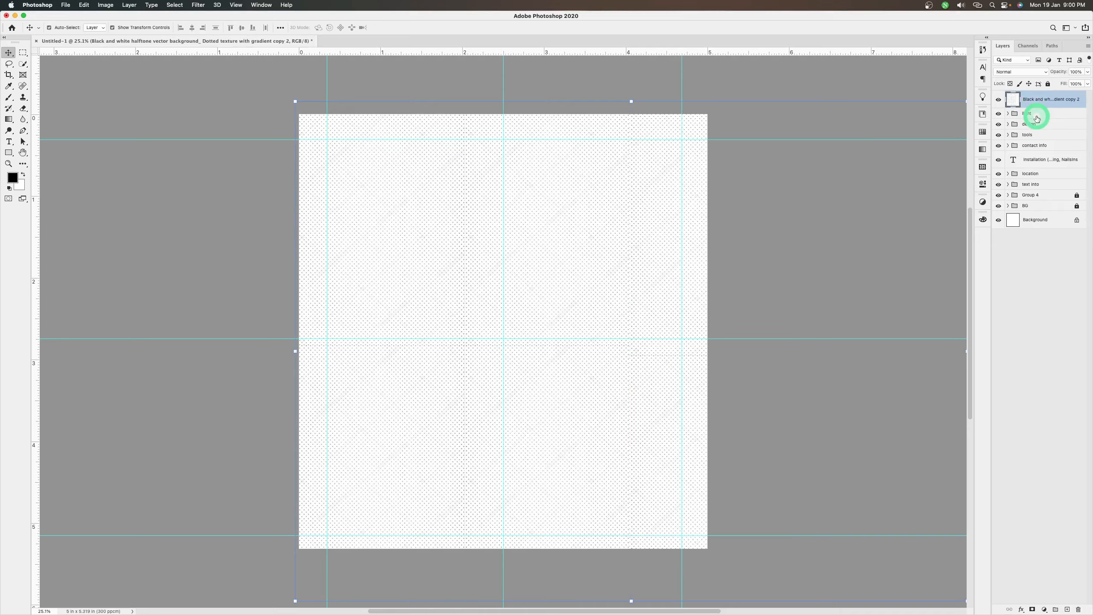
# Set the halftone layer's blend mode to Multiply, shift it slightly left, and lower its opacity to 36%
pyautogui.scroll(-1, 1037, 117)
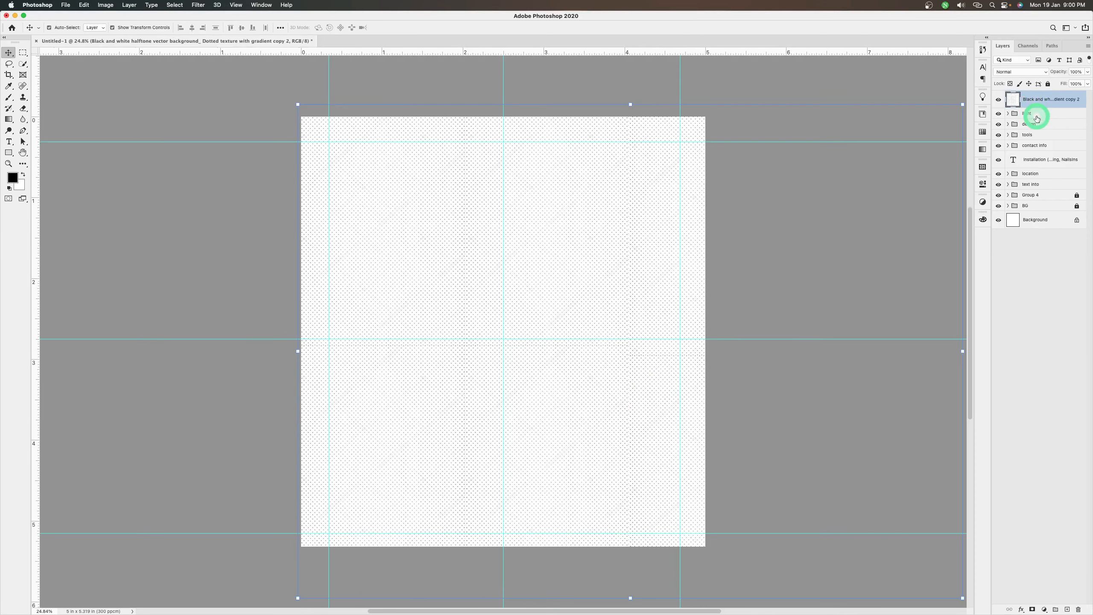
pyautogui.click(1015, 76)
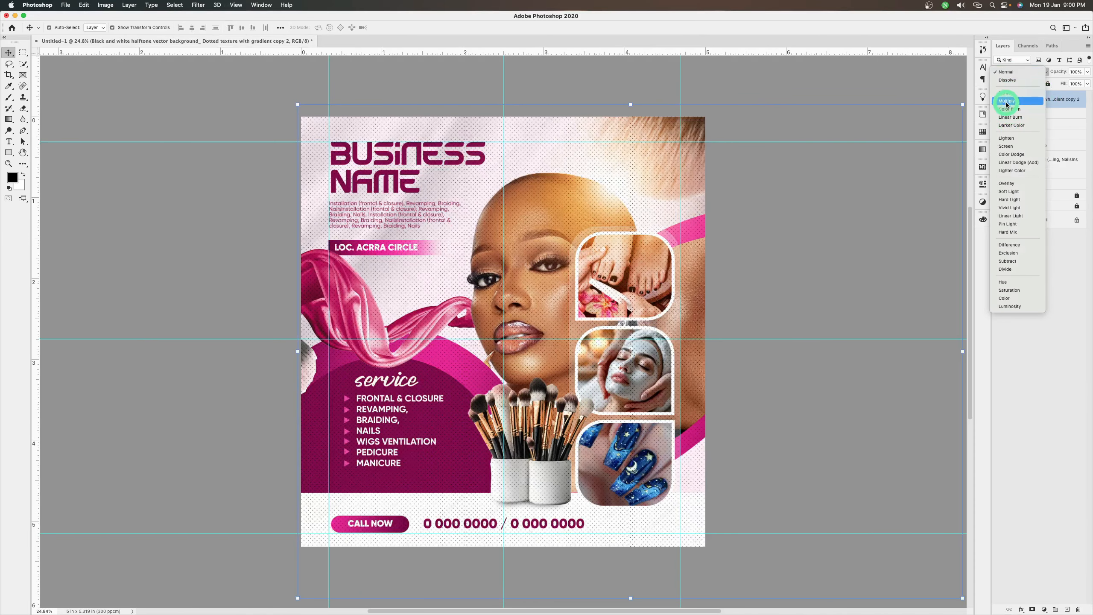
pyautogui.click(1006, 102)
pyautogui.moveTo(570, 214); pyautogui.dragTo(561, 212)
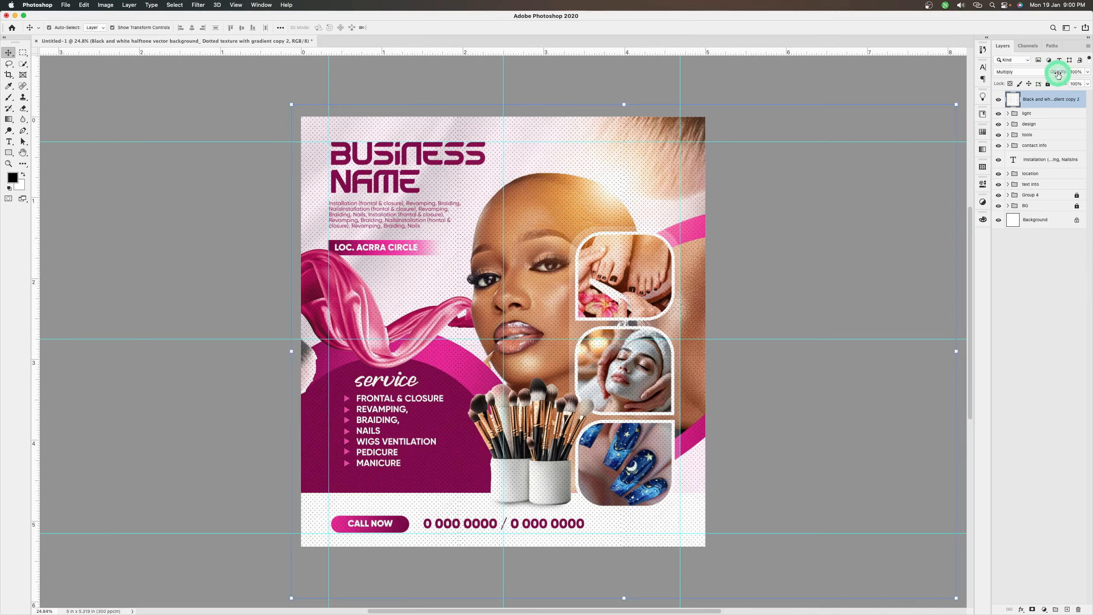
pyautogui.click(1088, 72)
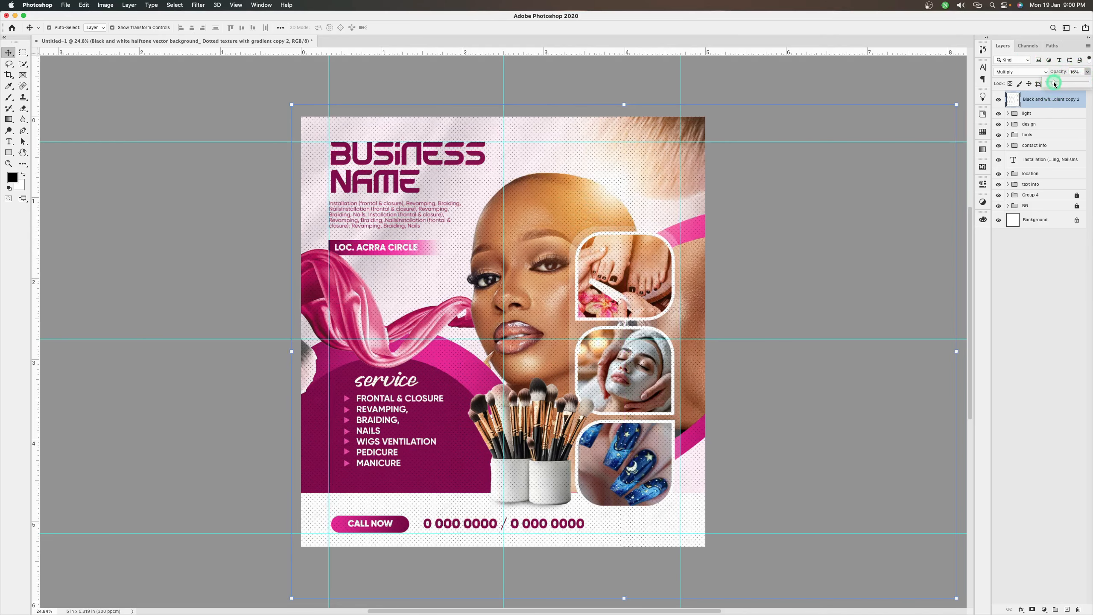
pyautogui.moveTo(1055, 84); pyautogui.dragTo(1054, 85)
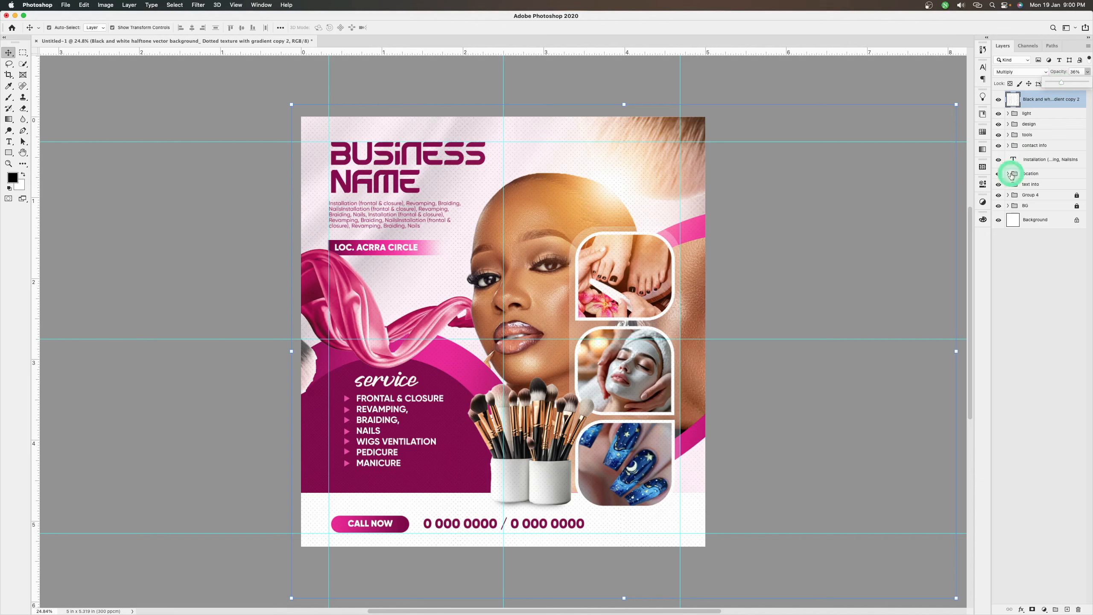
# Add a layer mask to the halftone layer and paint out the dots around the title with a 1000 px black brush
pyautogui.click(1033, 608)
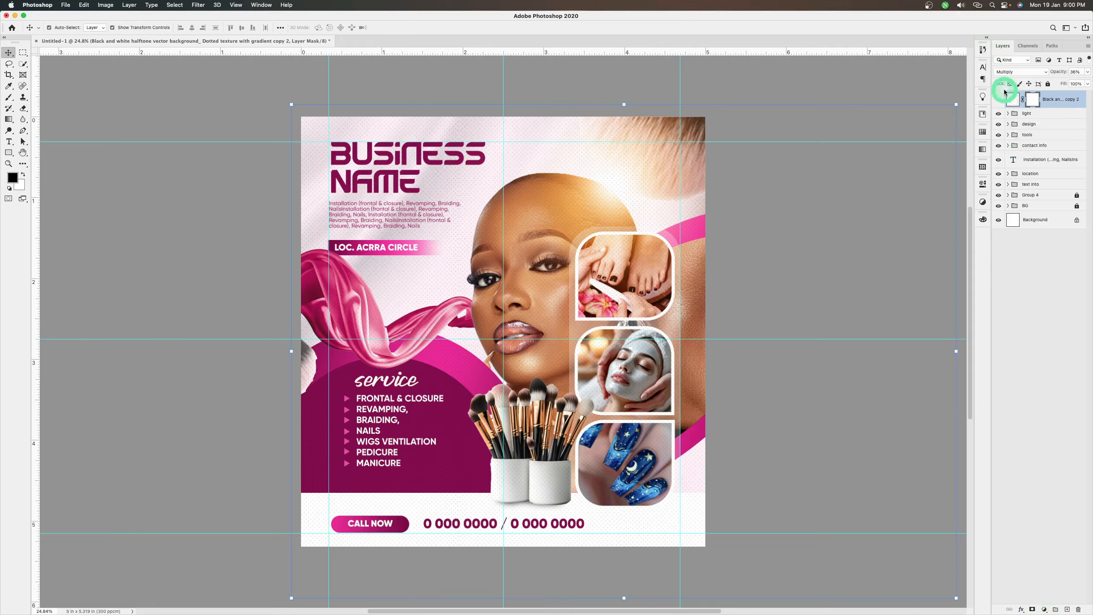
pyautogui.press('b')
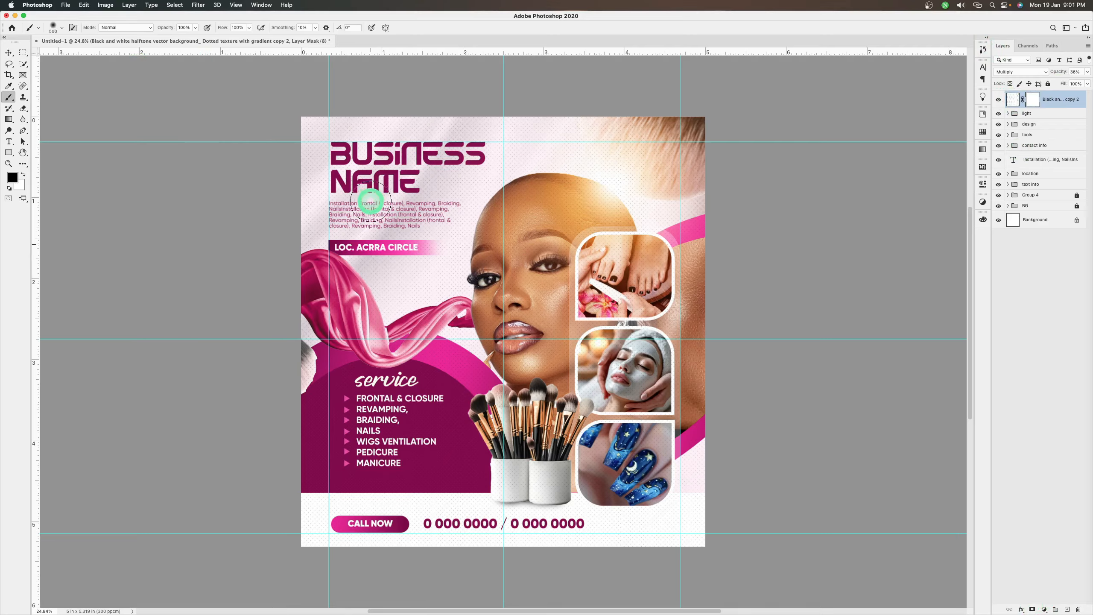
pyautogui.press(']')
pyautogui.press(']')
pyautogui.press(']')
pyautogui.press(']')
pyautogui.press(']')
pyautogui.moveTo(319, 160)
pyautogui.mouseDown()
pyautogui.moveTo(414, 125)
pyautogui.moveTo(399, 234)
pyautogui.moveTo(371, 176)
pyautogui.mouseUp()
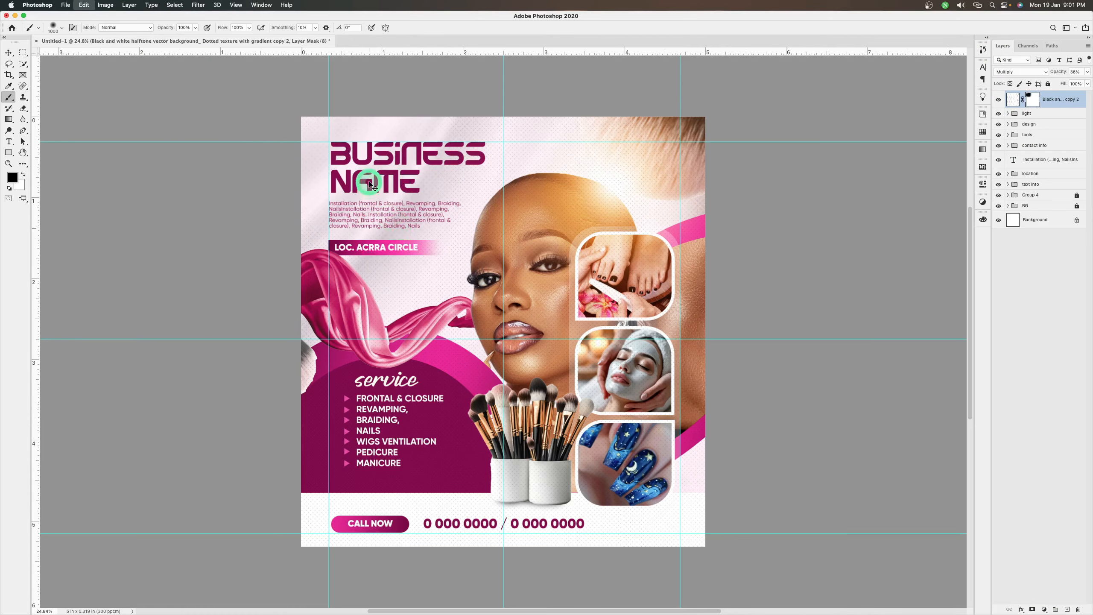
# Lower the brush flow to 28%, fade the dots over the business name, and enlarge the brush to 1300 px
pyautogui.click(249, 27)
pyautogui.moveTo(226, 43); pyautogui.dragTo(221, 41)
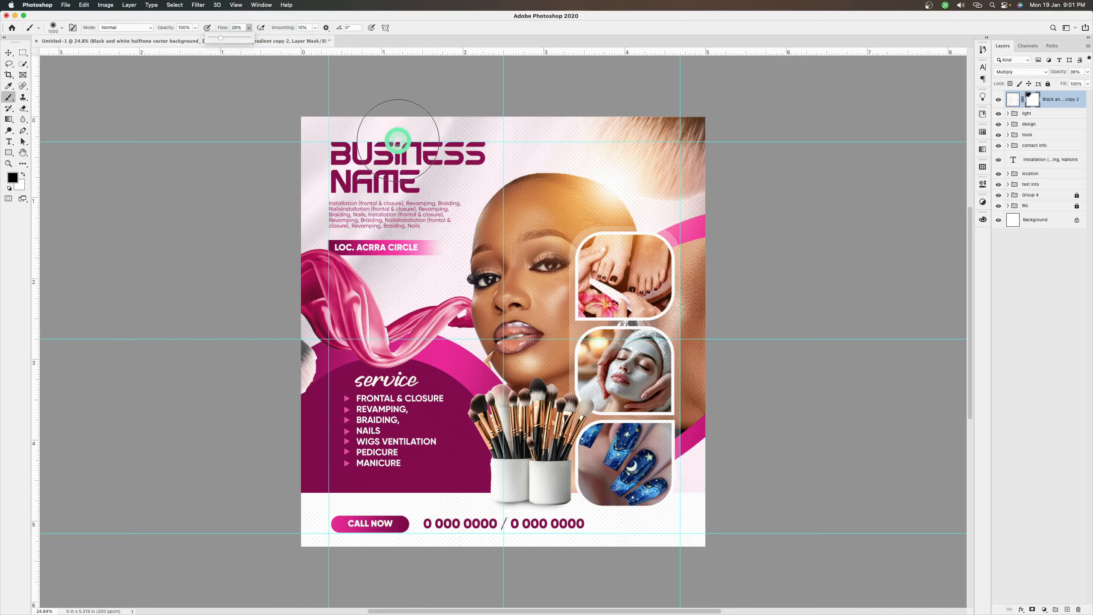
pyautogui.click(398, 140)
pyautogui.press(']')
pyautogui.press(']')
pyautogui.press(']')
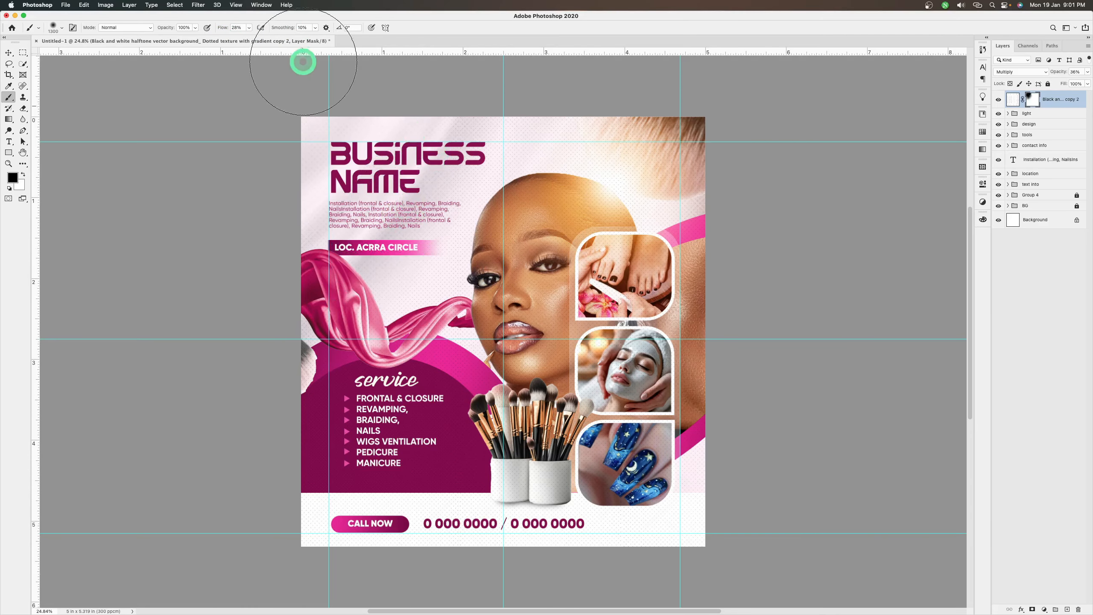
# Reduce the brush flow to 8% and softly fade the dots on the mask over the contact area, services and right-hand photos
pyautogui.click(249, 29)
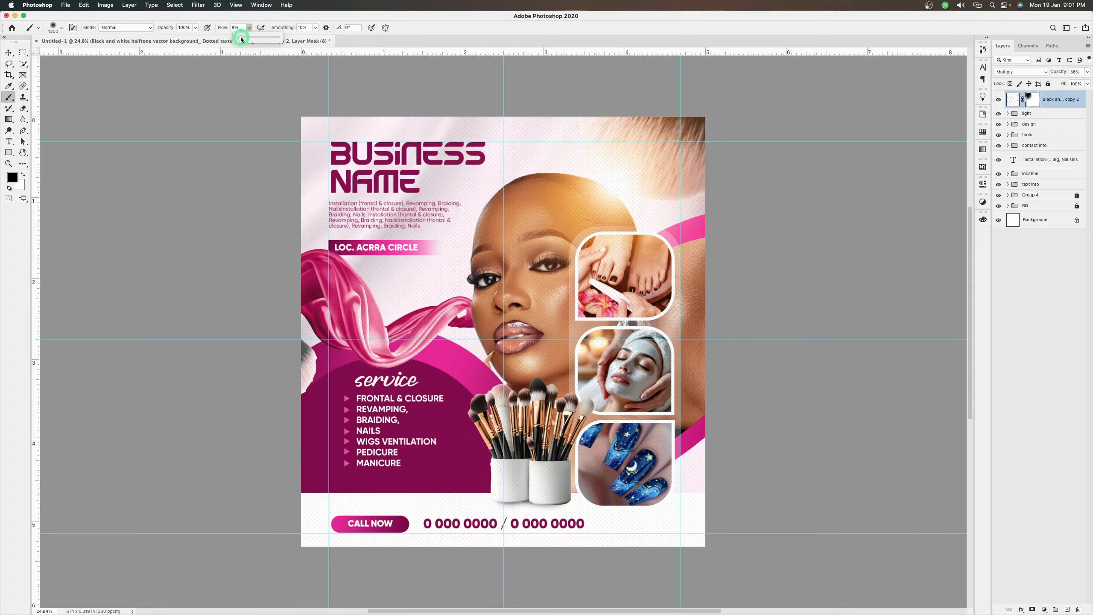
pyautogui.click(241, 39)
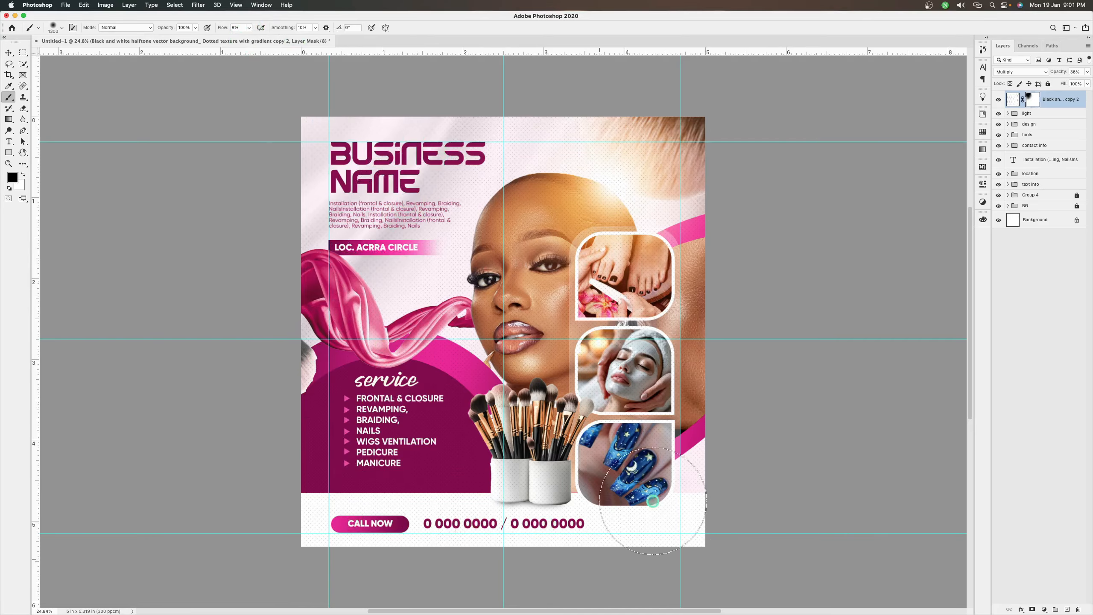
pyautogui.moveTo(333, 519)
pyautogui.mouseDown()
pyautogui.moveTo(588, 482)
pyautogui.moveTo(363, 501)
pyautogui.moveTo(723, 513)
pyautogui.moveTo(421, 531)
pyautogui.moveTo(450, 495)
pyautogui.moveTo(675, 494)
pyautogui.moveTo(311, 509)
pyautogui.moveTo(347, 476)
pyautogui.mouseUp()
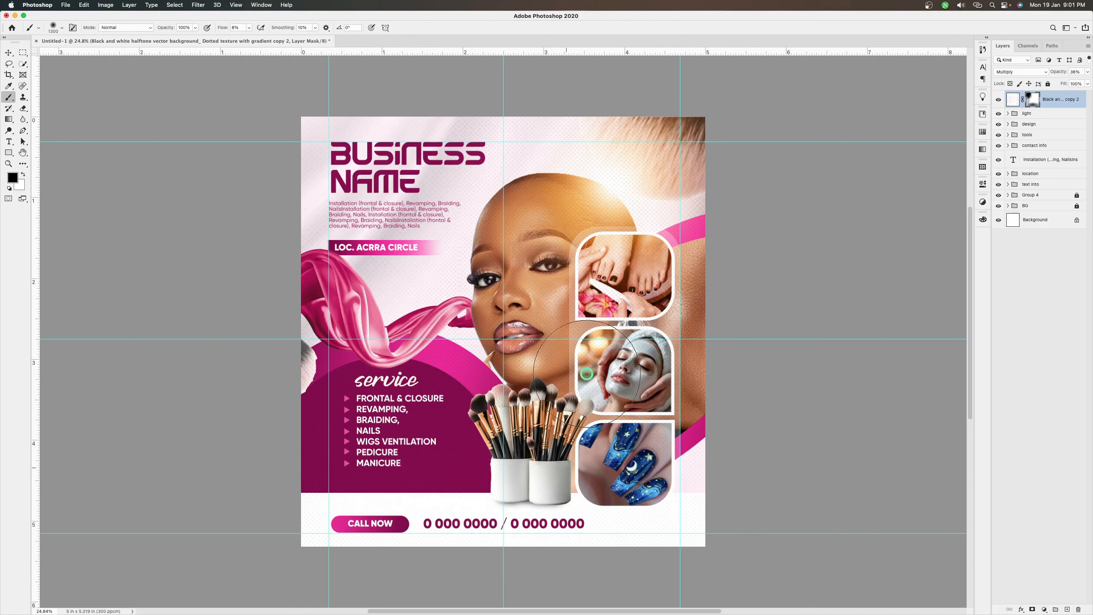
pyautogui.moveTo(586, 373)
pyautogui.mouseDown()
pyautogui.moveTo(622, 400)
pyautogui.moveTo(614, 256)
pyautogui.moveTo(577, 266)
pyautogui.moveTo(622, 371)
pyautogui.moveTo(662, 283)
pyautogui.moveTo(682, 390)
pyautogui.mouseUp()
pyautogui.moveTo(637, 572)
pyautogui.mouseDown()
pyautogui.moveTo(446, 507)
pyautogui.moveTo(351, 465)
pyautogui.moveTo(338, 445)
pyautogui.moveTo(327, 481)
pyautogui.moveTo(420, 503)
pyautogui.moveTo(682, 523)
pyautogui.moveTo(643, 507)
pyautogui.moveTo(677, 522)
pyautogui.moveTo(542, 519)
pyautogui.mouseUp()
# Hide the guides and other extras so the flyer artwork is shown without overlays
pyautogui.press('super+h')
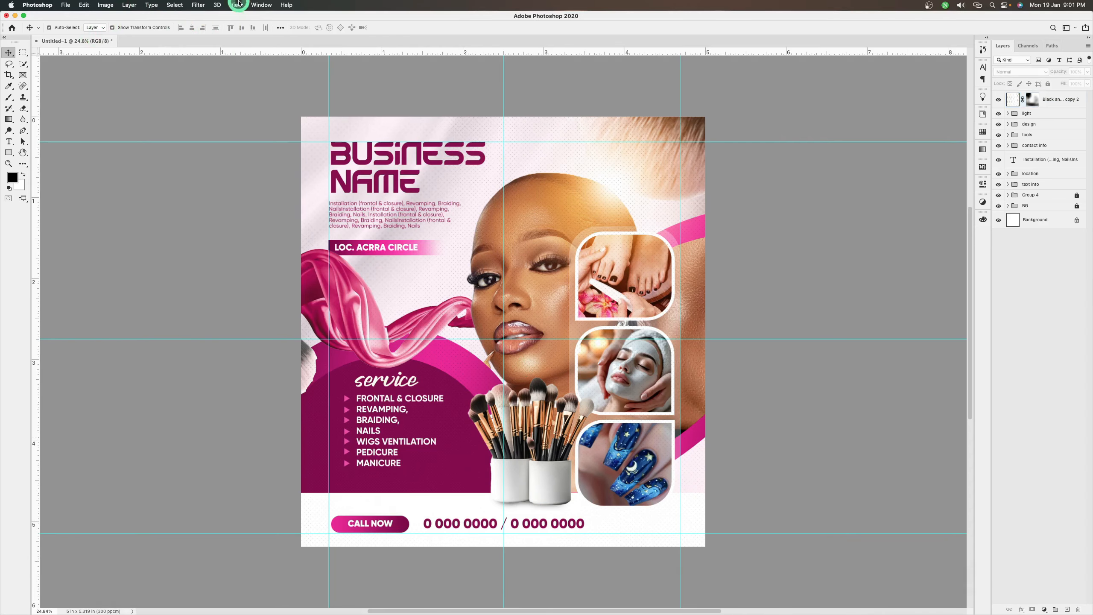
pyautogui.click(236, 5)
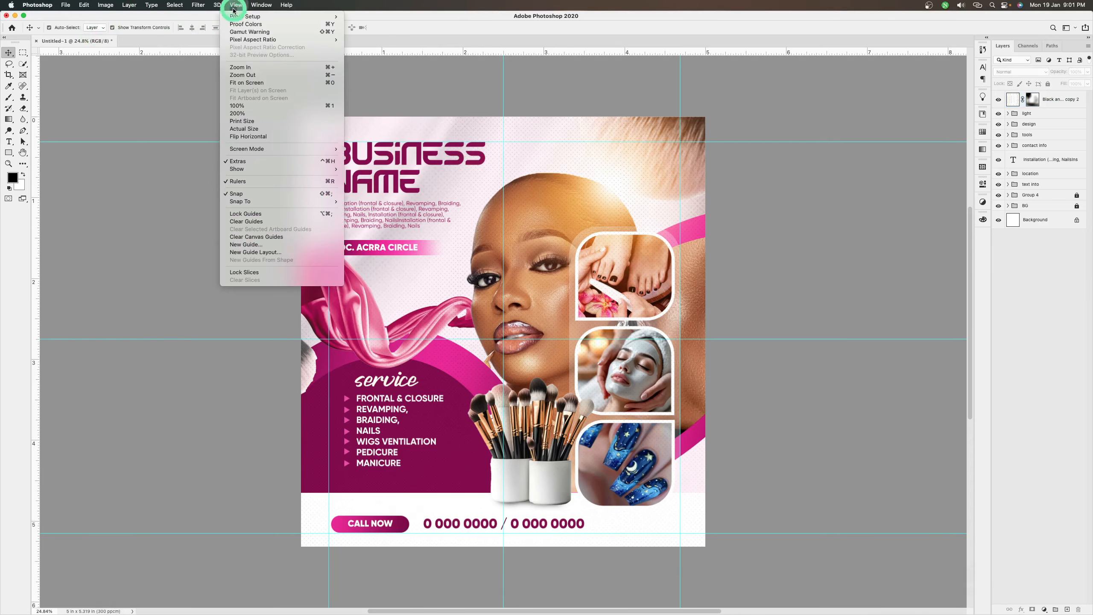
pyautogui.click(245, 163)
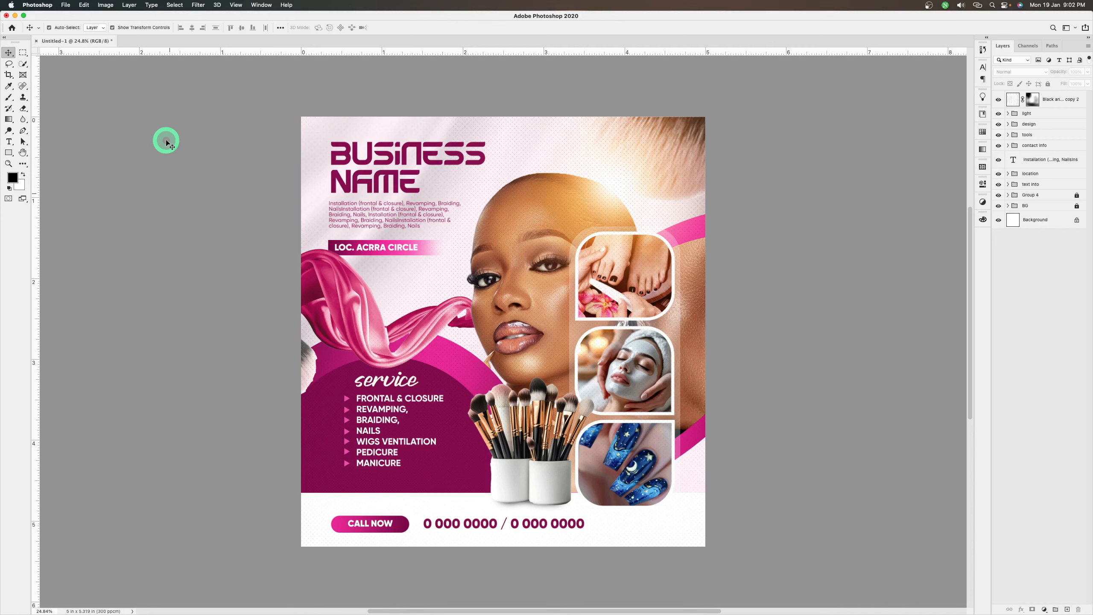
# Move the blurred image fragment at the flyer's left edge, beside the pink ribbon, slightly up and to the right
pyautogui.click(309, 372)
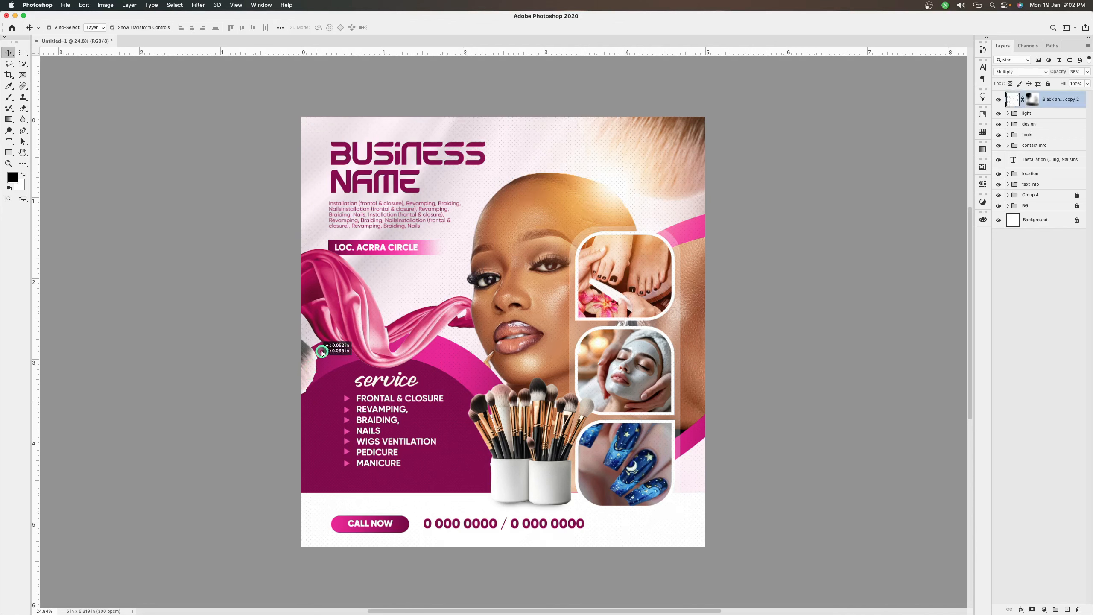
pyautogui.click(311, 365)
pyautogui.moveTo(310, 365); pyautogui.dragTo(319, 357)
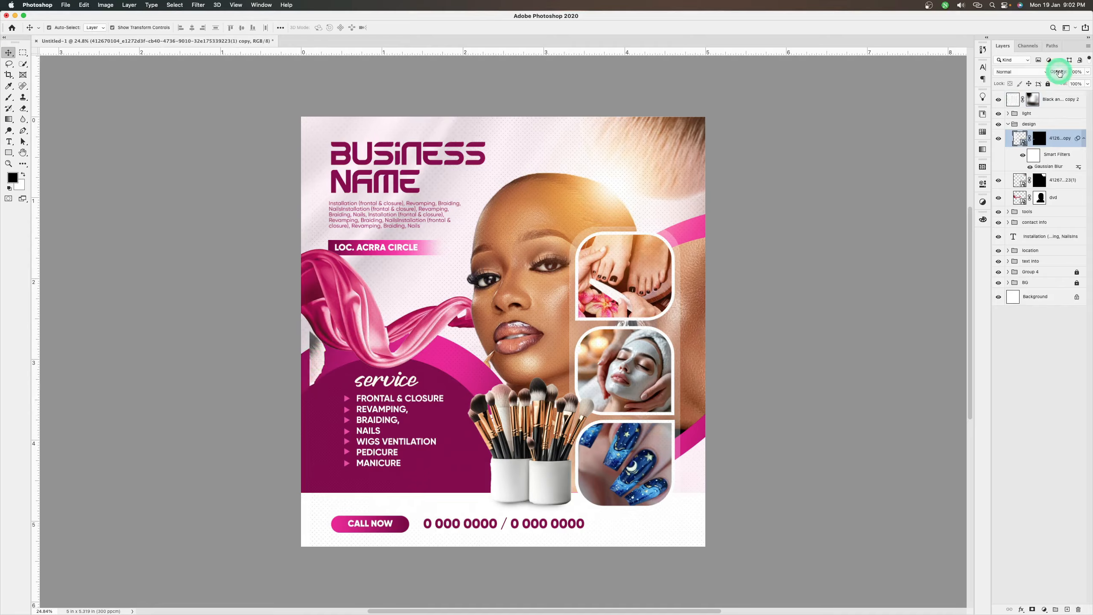
# Try hiding the blurred image copy in the design group, and undo the change
pyautogui.click(998, 141)
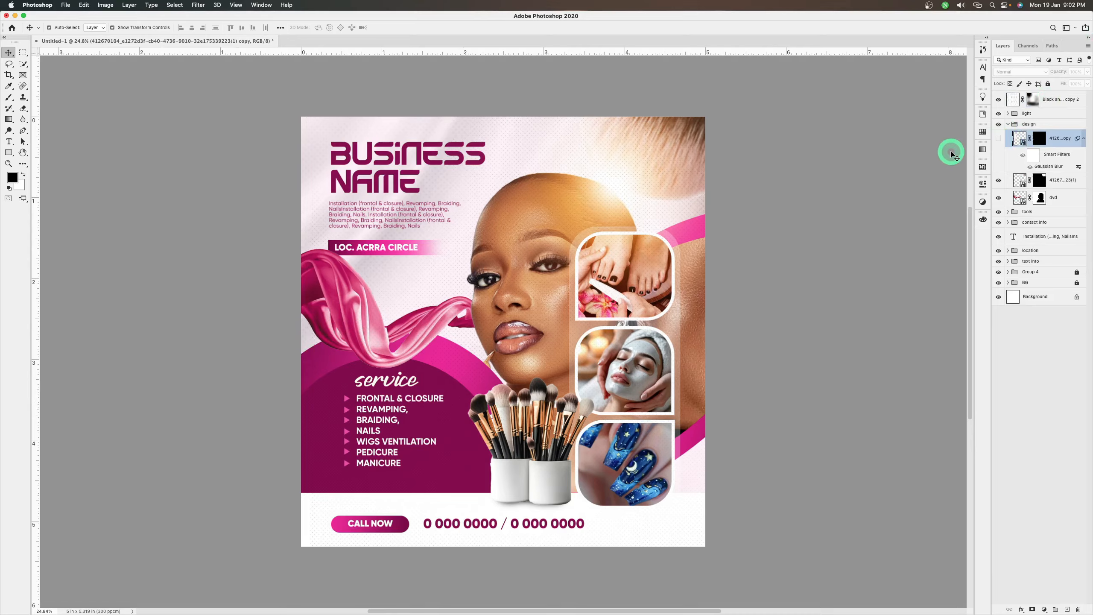
pyautogui.press('super+z')
pyautogui.press('super+z')
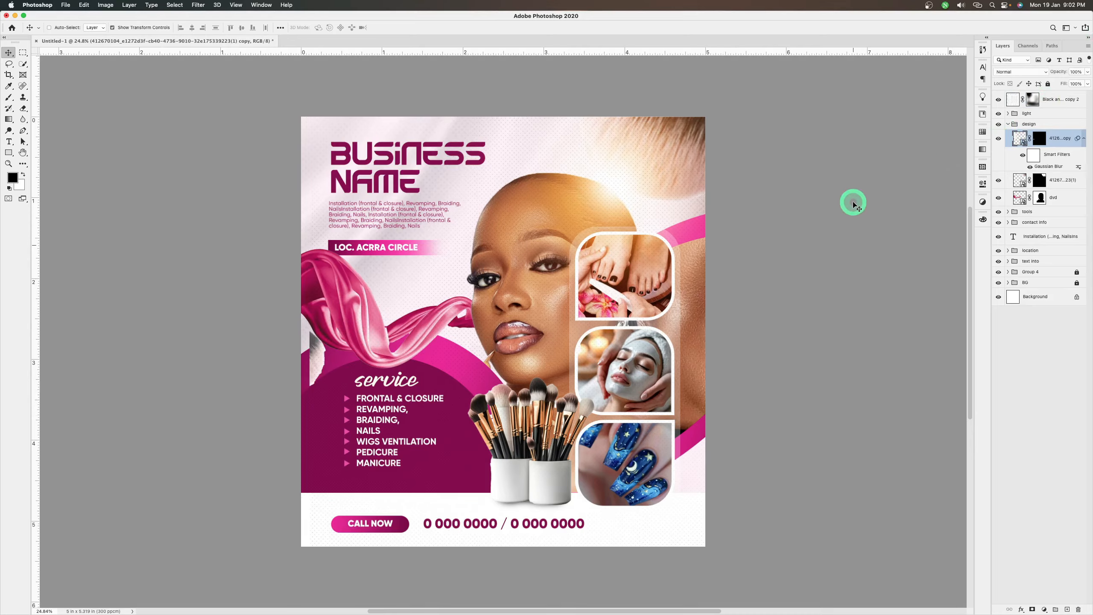